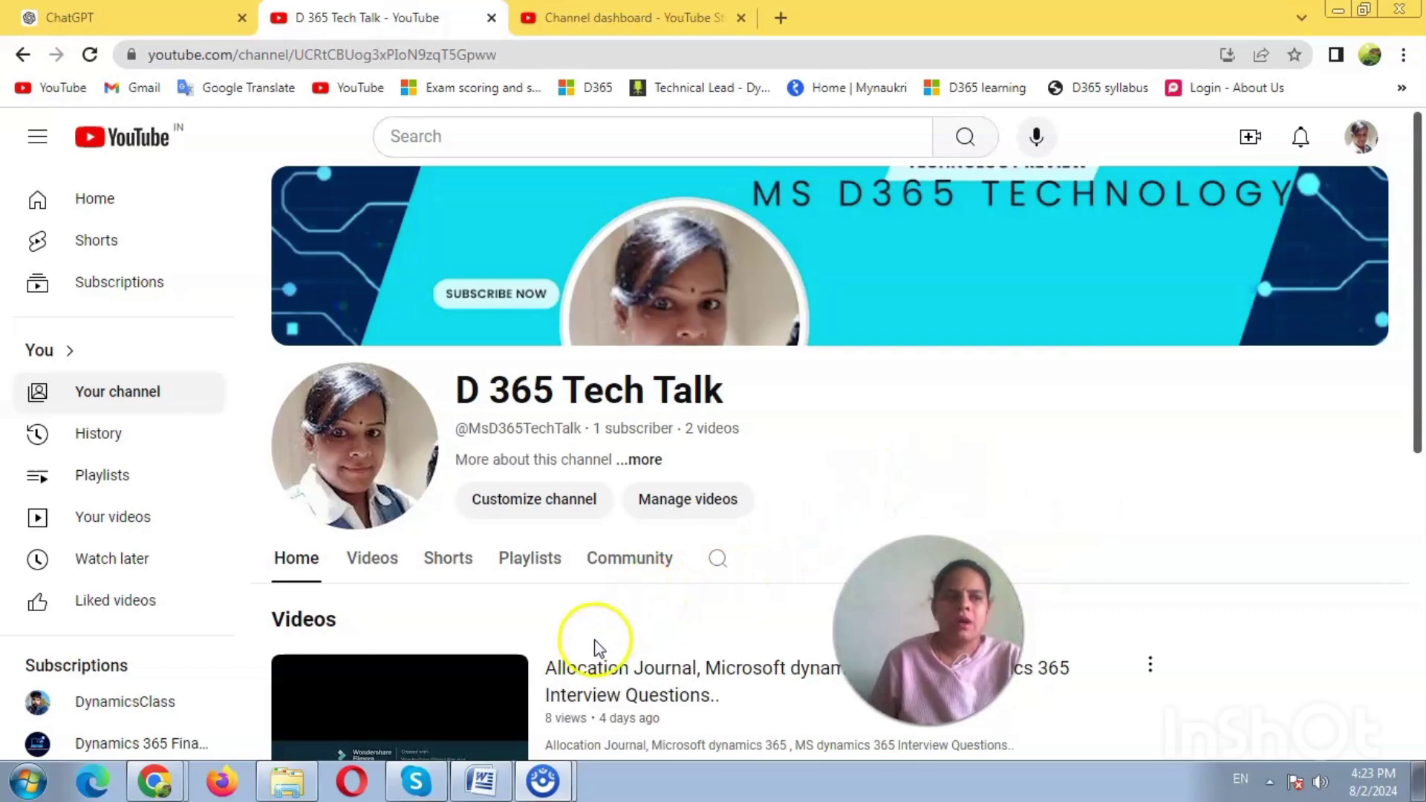
Switch to the Fixed asset Module document in Word and remove the empty line below the Depreciation profile item
{"action": "left_click", "coordinate": [480, 781]}
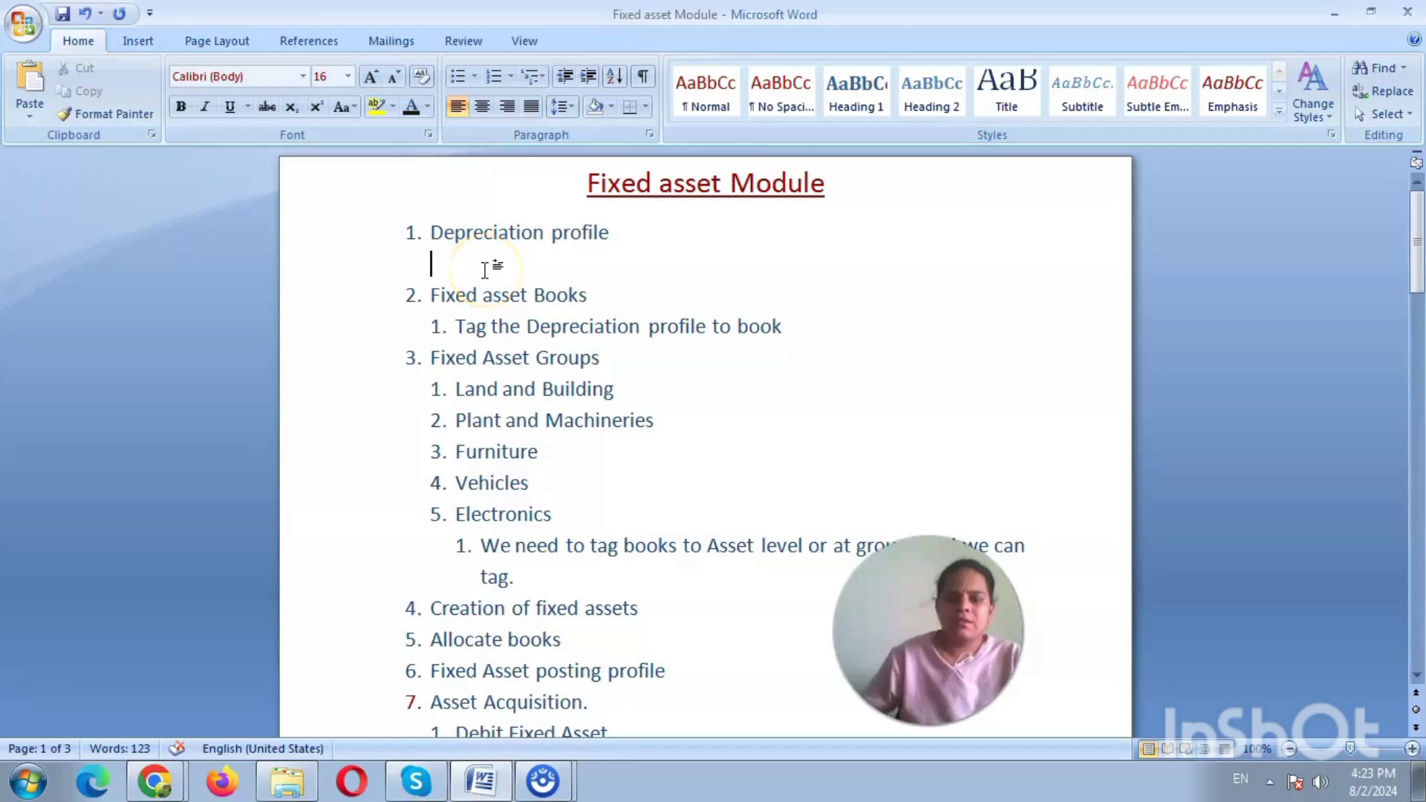
{"action": "key", "text": "BackSpace"}
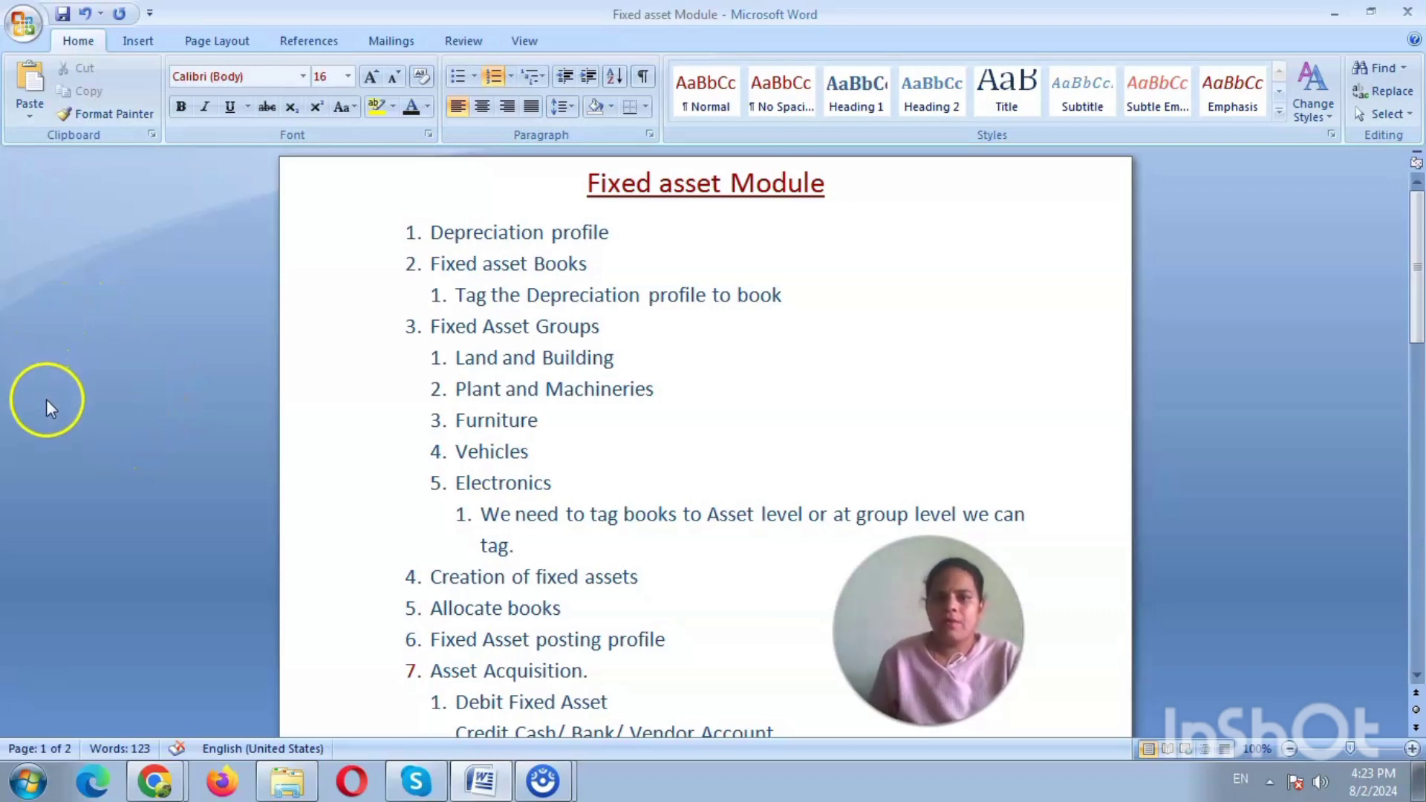
{"action": "left_click_drag", "start_coordinate": [608, 234], "coordinate": [467, 220]}
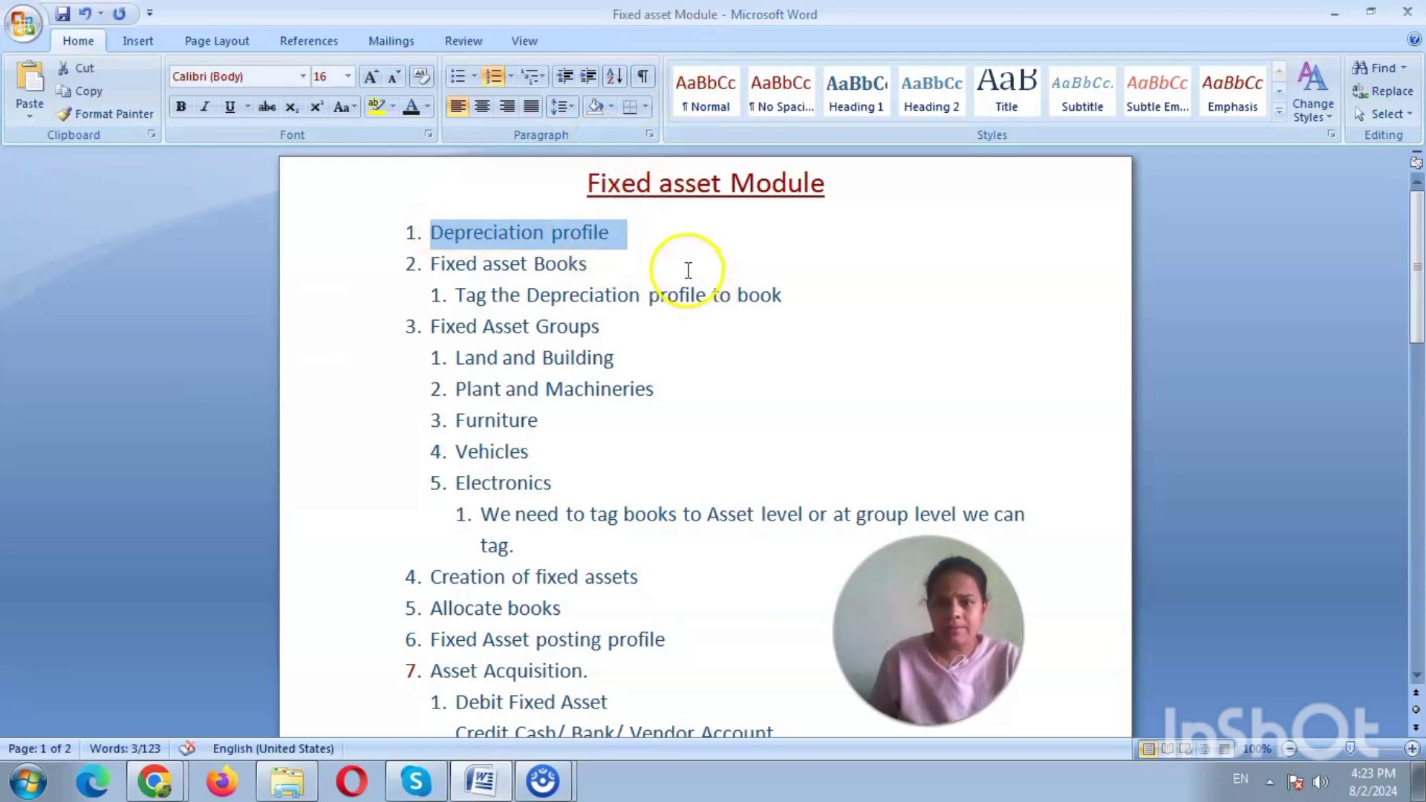
{"action": "left_click", "coordinate": [613, 232]}
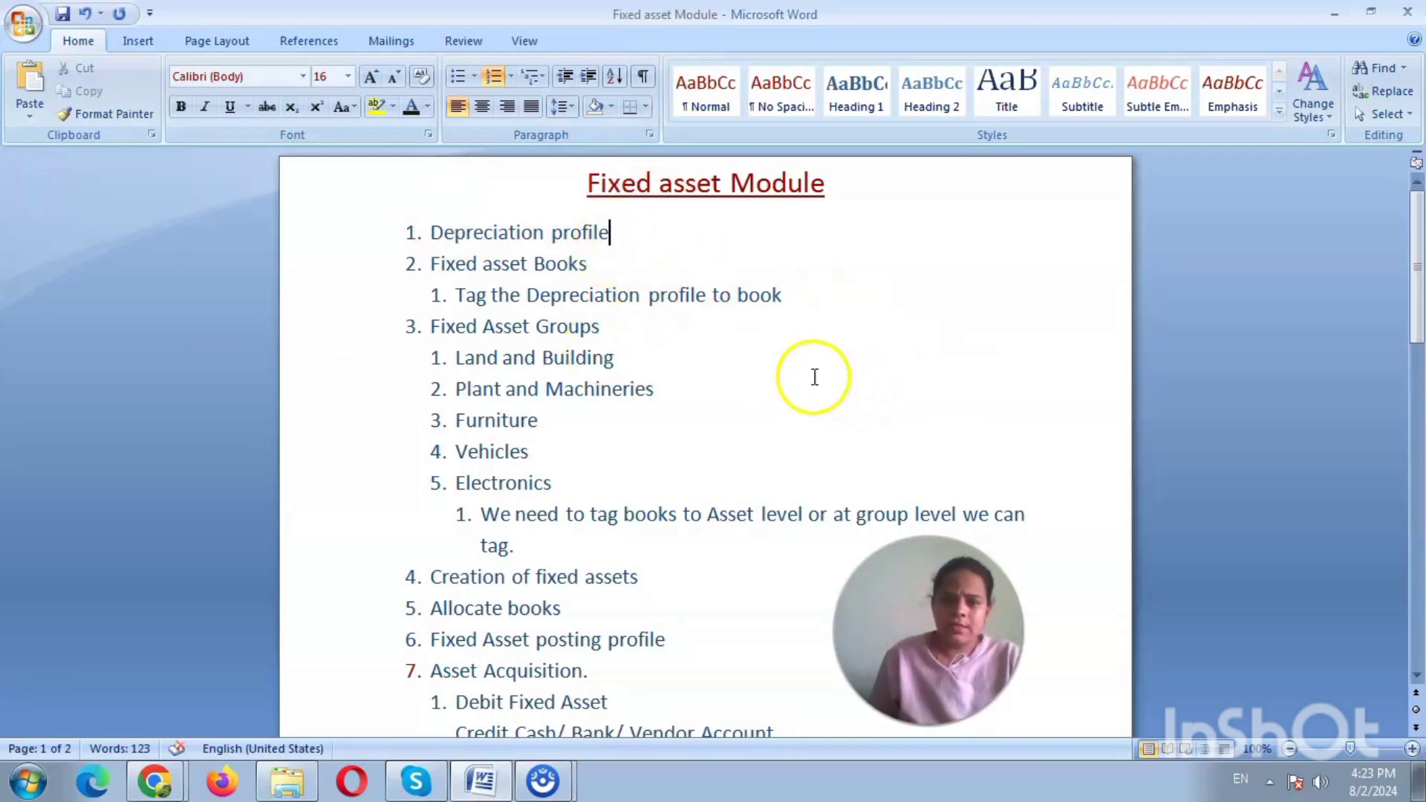
Switch to Finance and Operations in Chrome, open the Fixed assets module and collapse its Setup group
{"action": "mouse_move", "coordinate": [156, 778]}
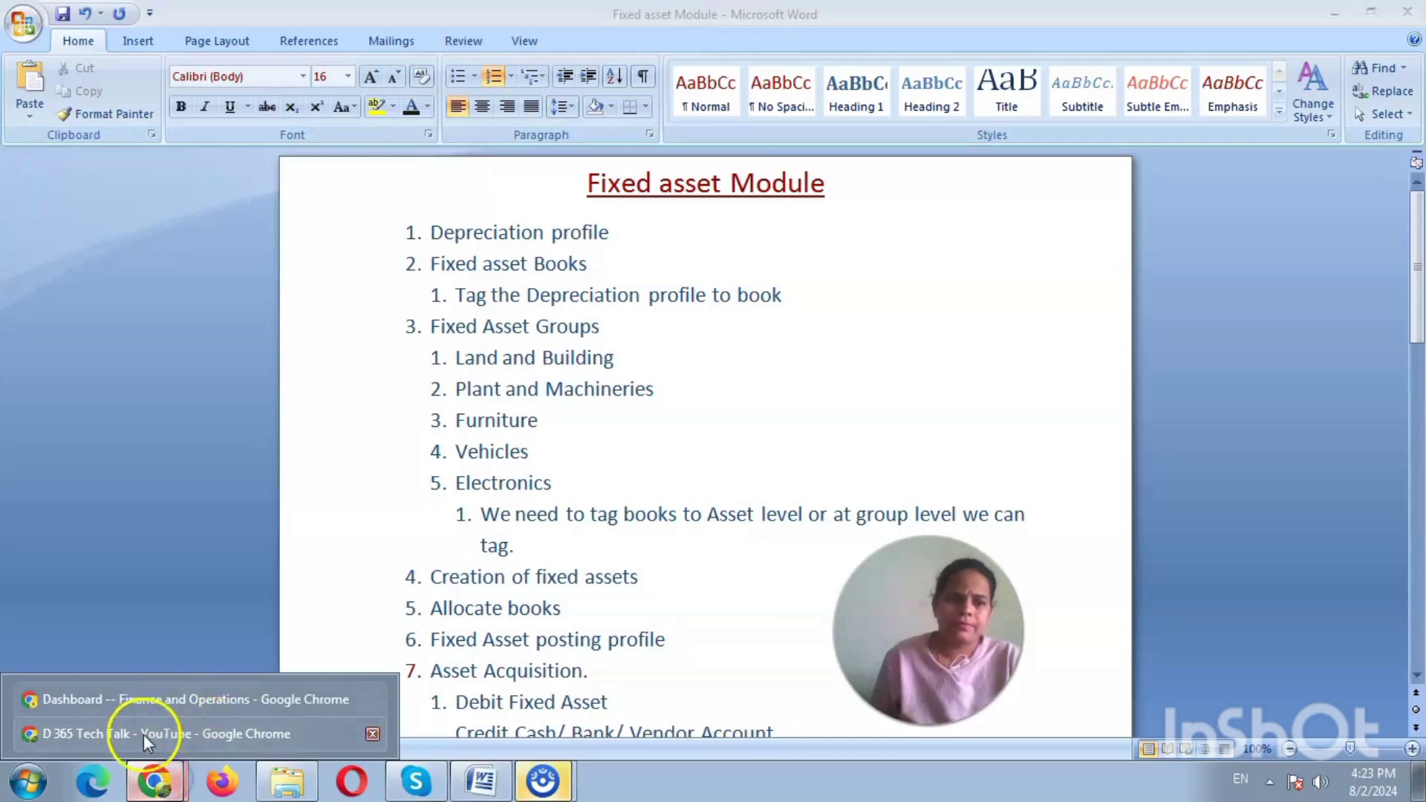
{"action": "left_click", "coordinate": [253, 699]}
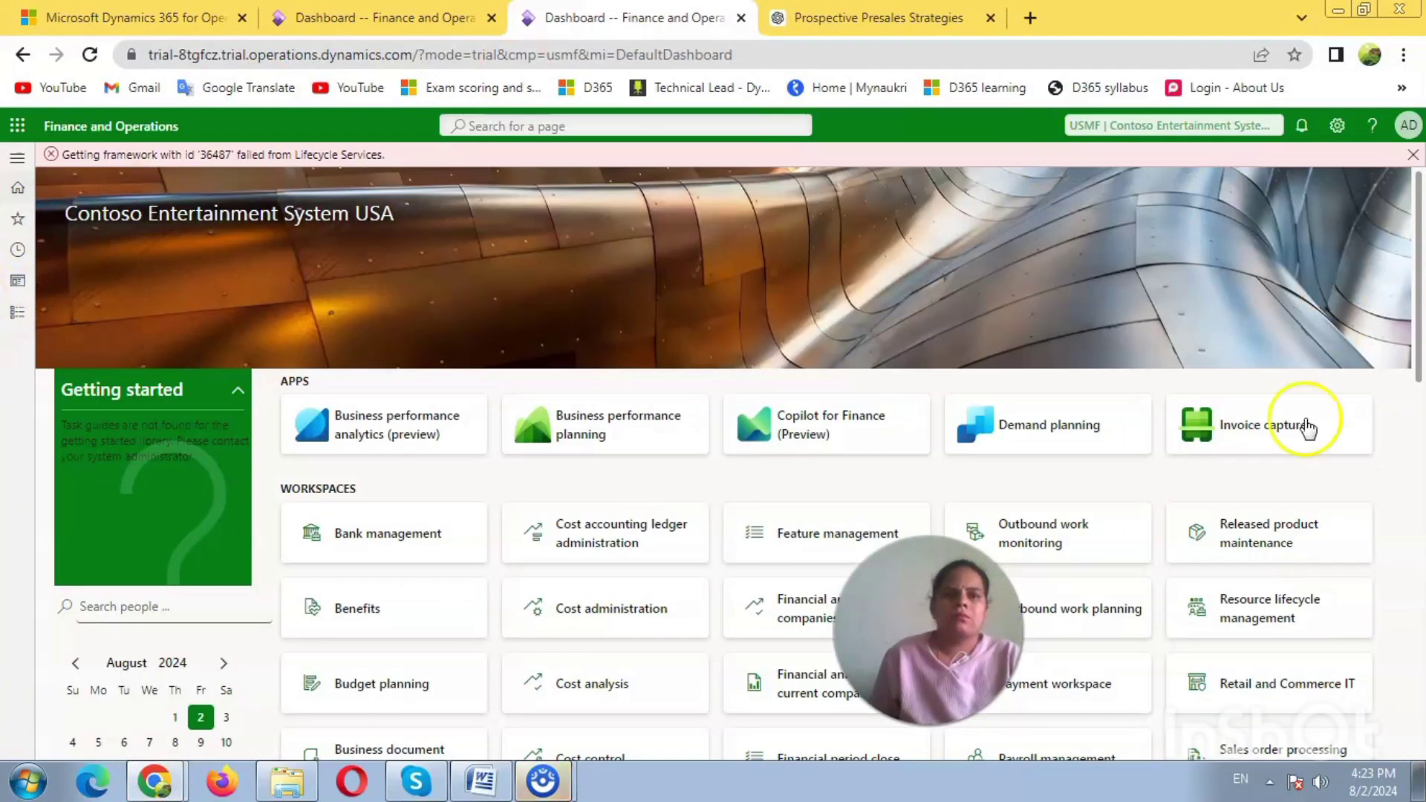
{"action": "left_click", "coordinate": [17, 312]}
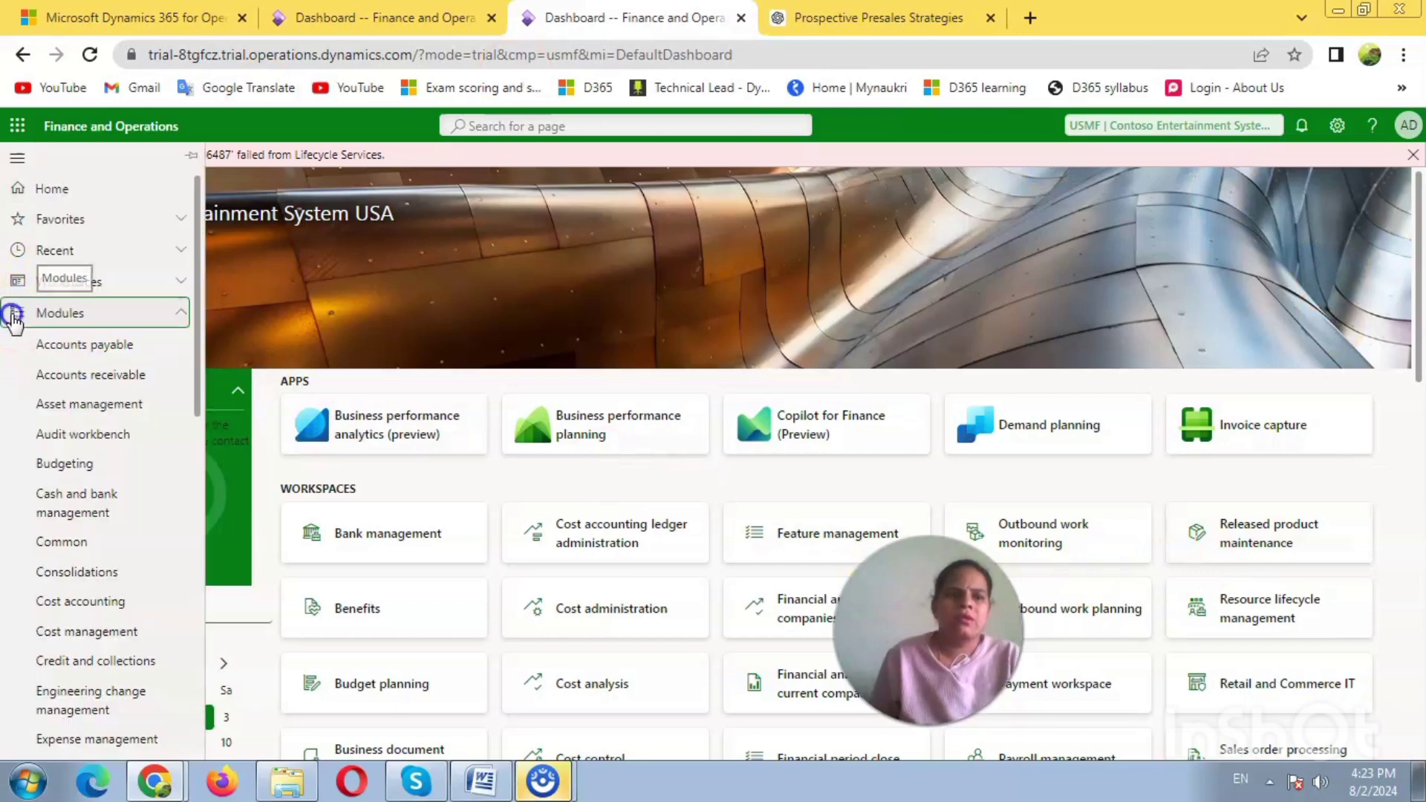
{"action": "scroll", "coordinate": [149, 388], "scroll_direction": "down", "scroll_amount": 5}
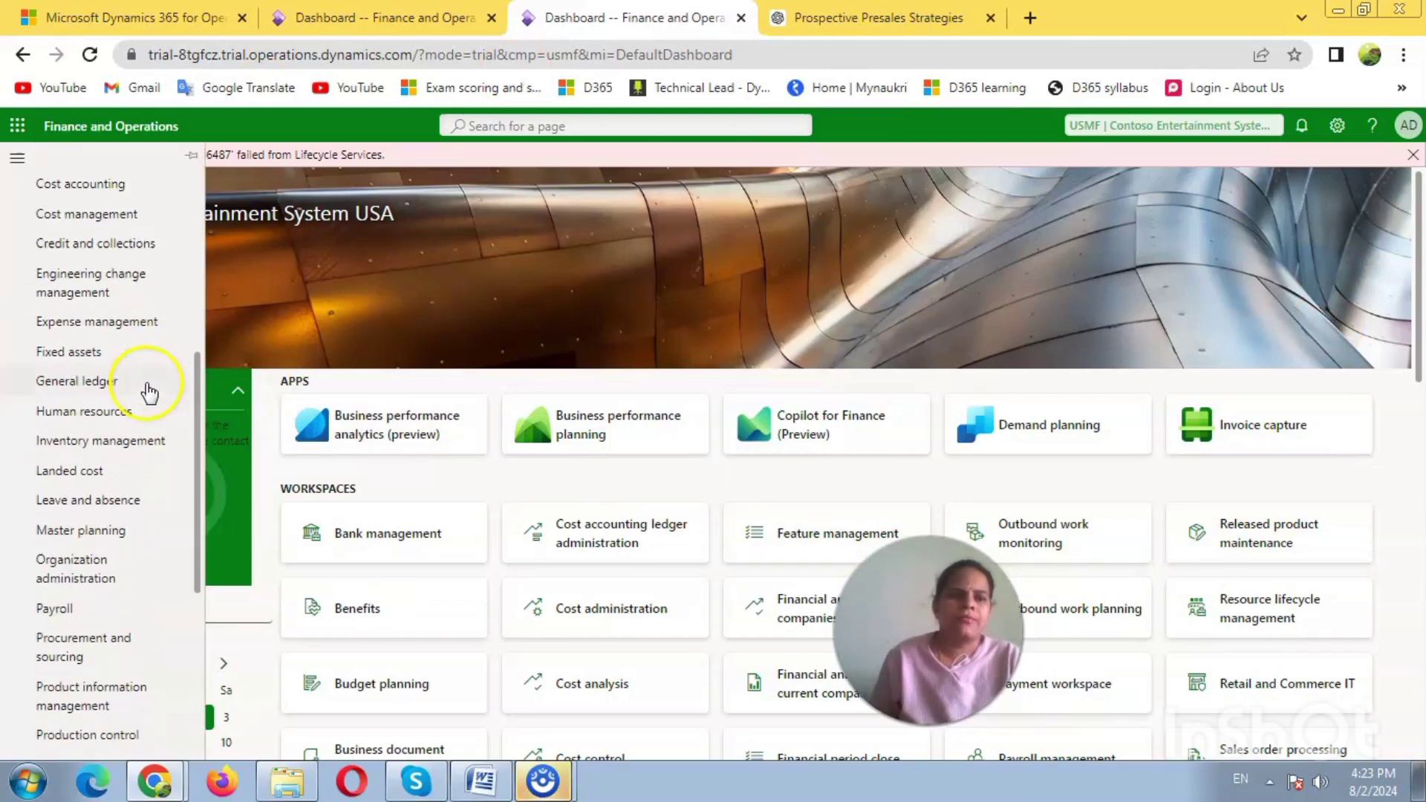
{"action": "left_click", "coordinate": [75, 354]}
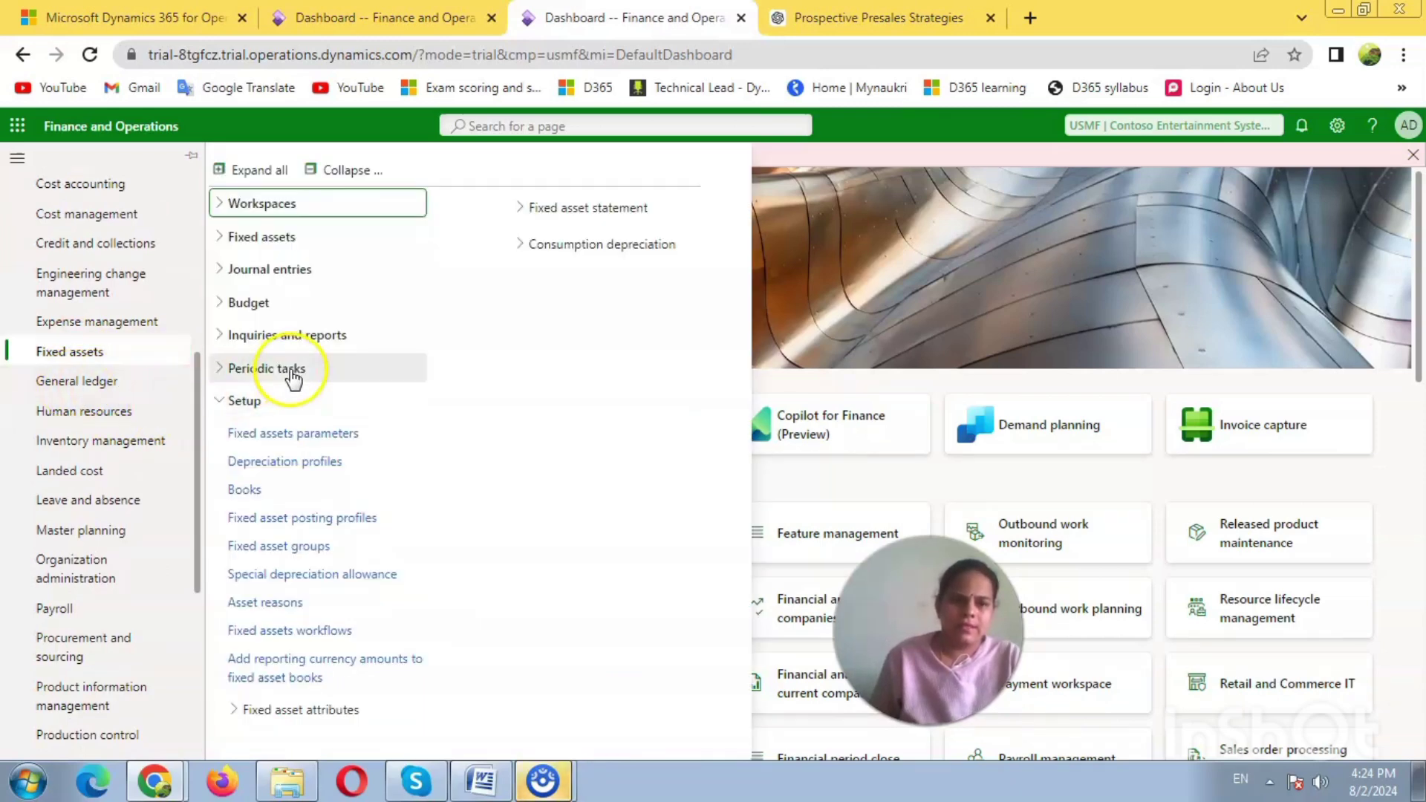
{"action": "left_click", "coordinate": [248, 401]}
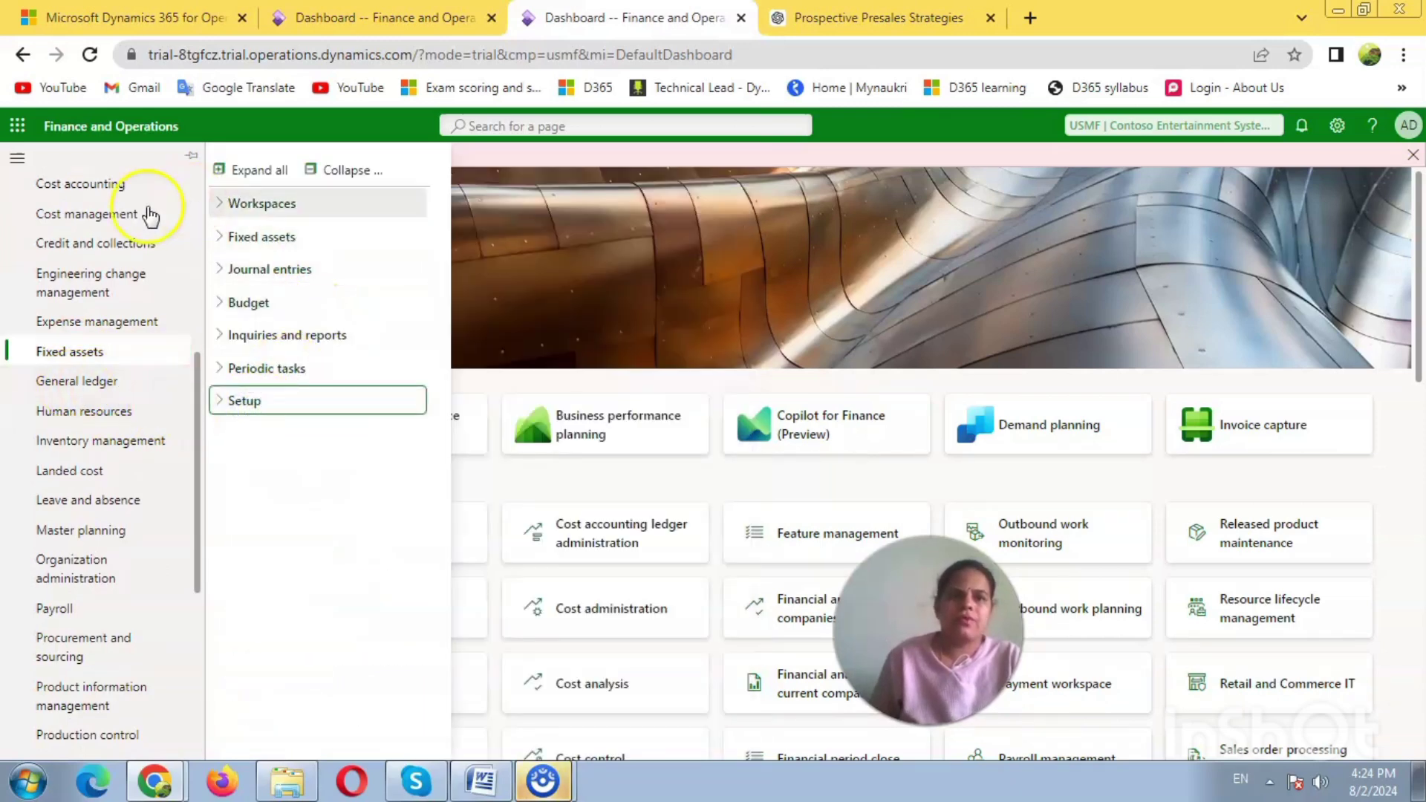
Check the outline in the Word document, then return to Chrome and open Depreciation profiles from the Fixed assets setup
{"action": "key", "text": "alt+Tab"}
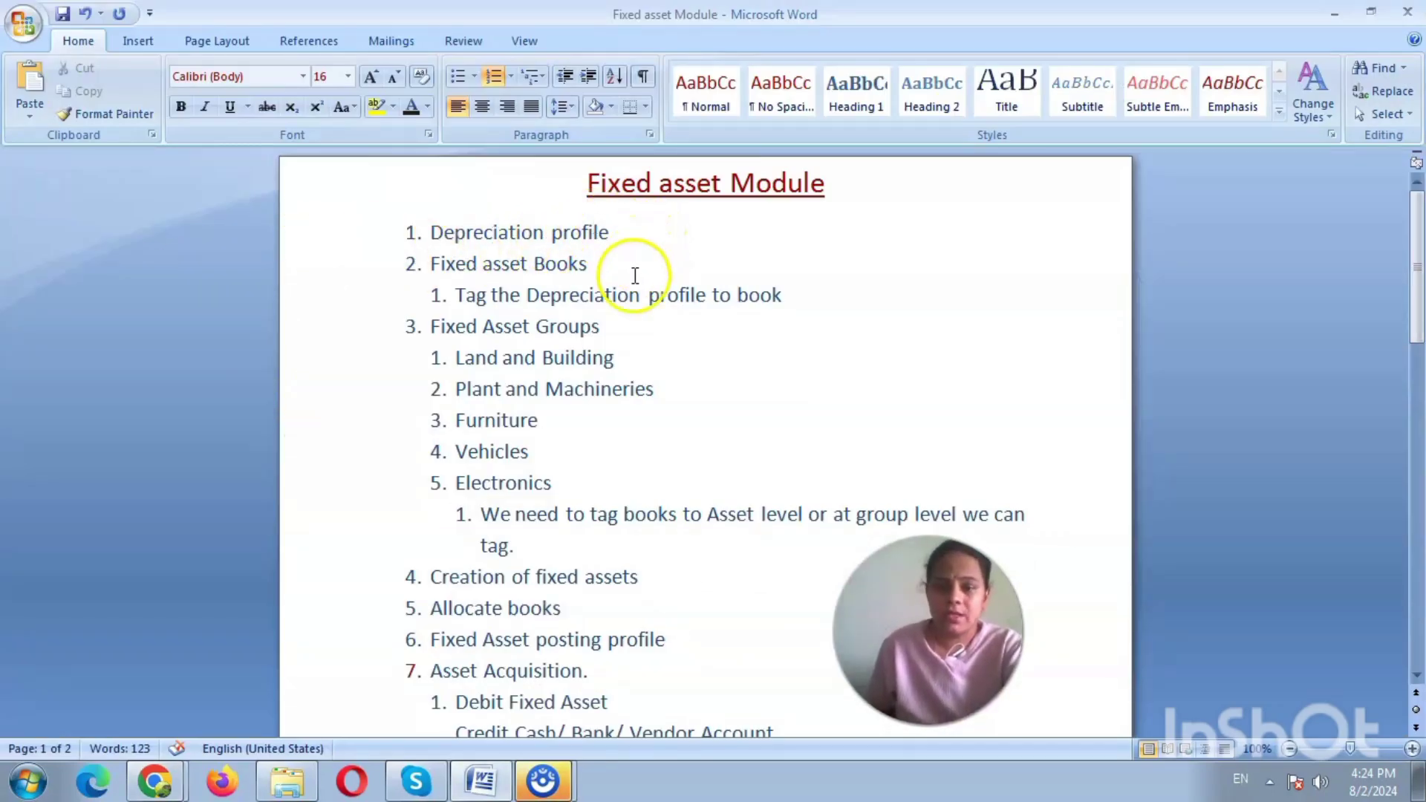
{"action": "key", "text": "alt+Tab"}
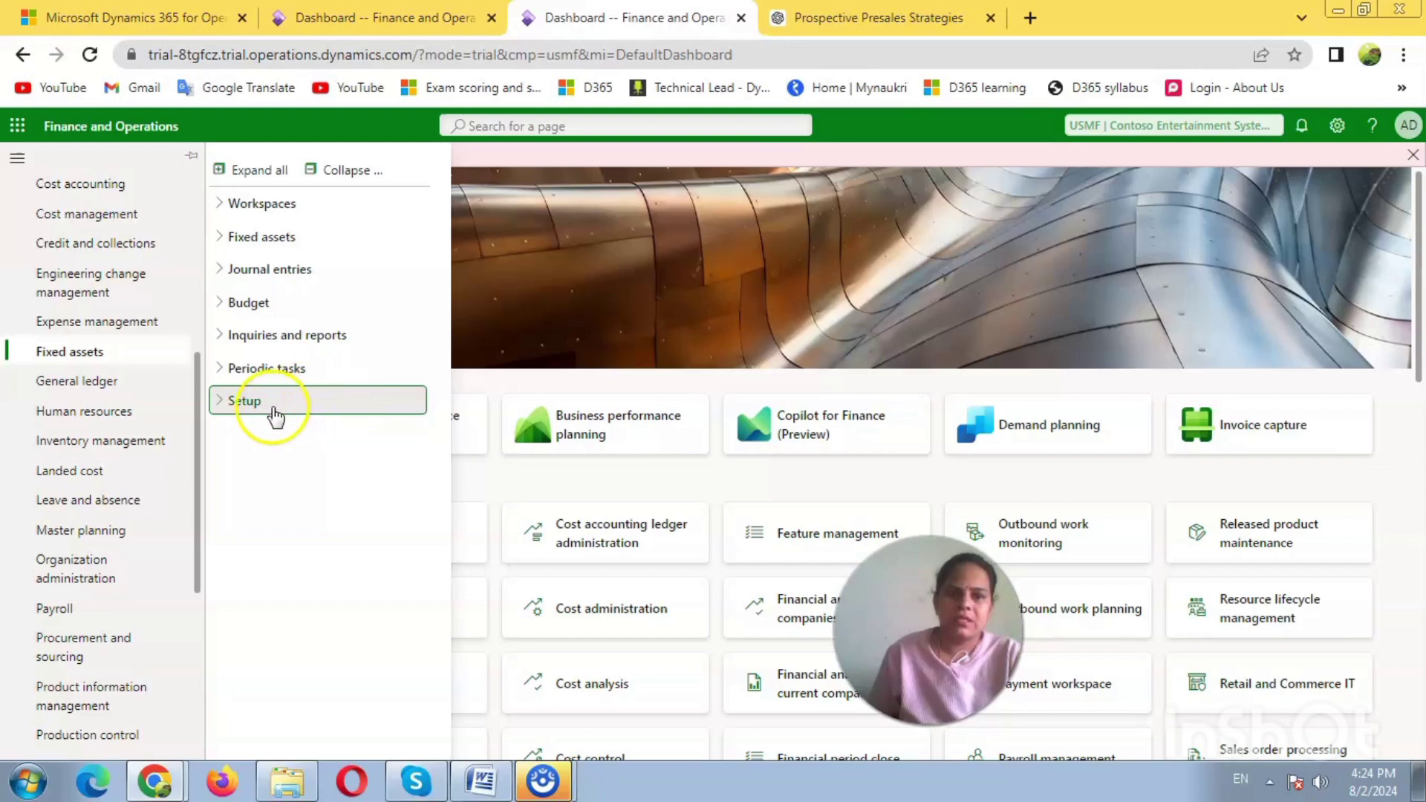
{"action": "left_click", "coordinate": [274, 405]}
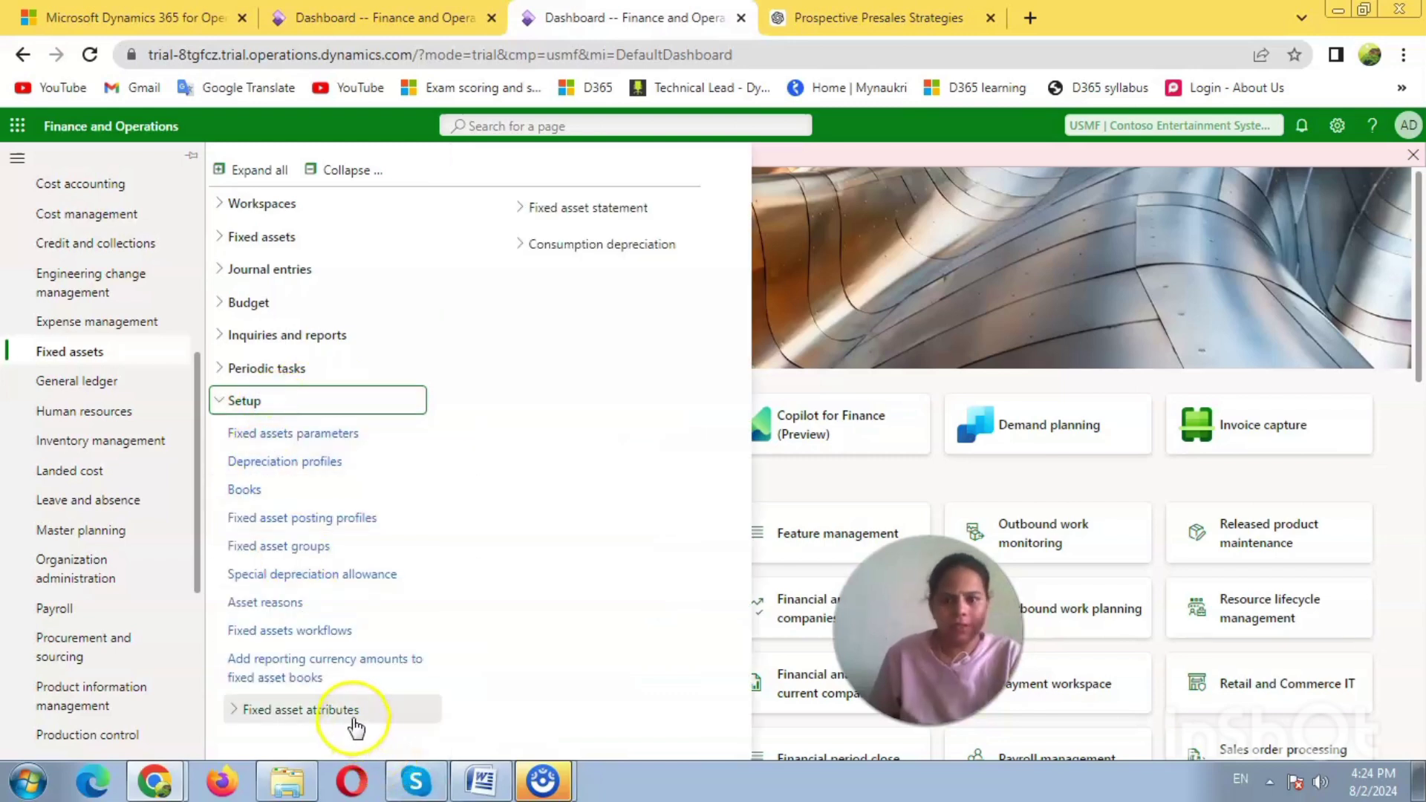
{"action": "left_click", "coordinate": [295, 463]}
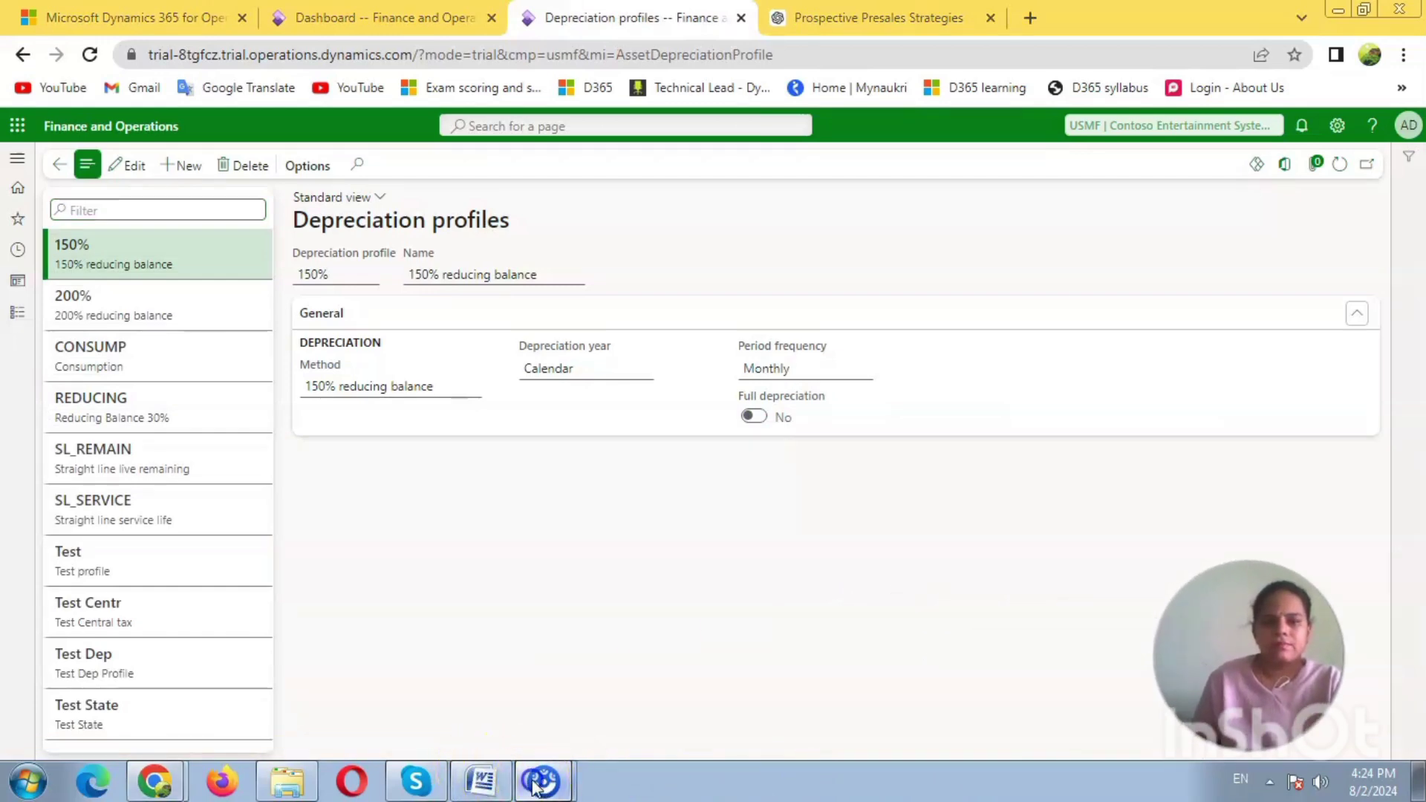
{"action": "mouse_move", "coordinate": [535, 786]}
{"action": "left_click", "coordinate": [515, 692]}
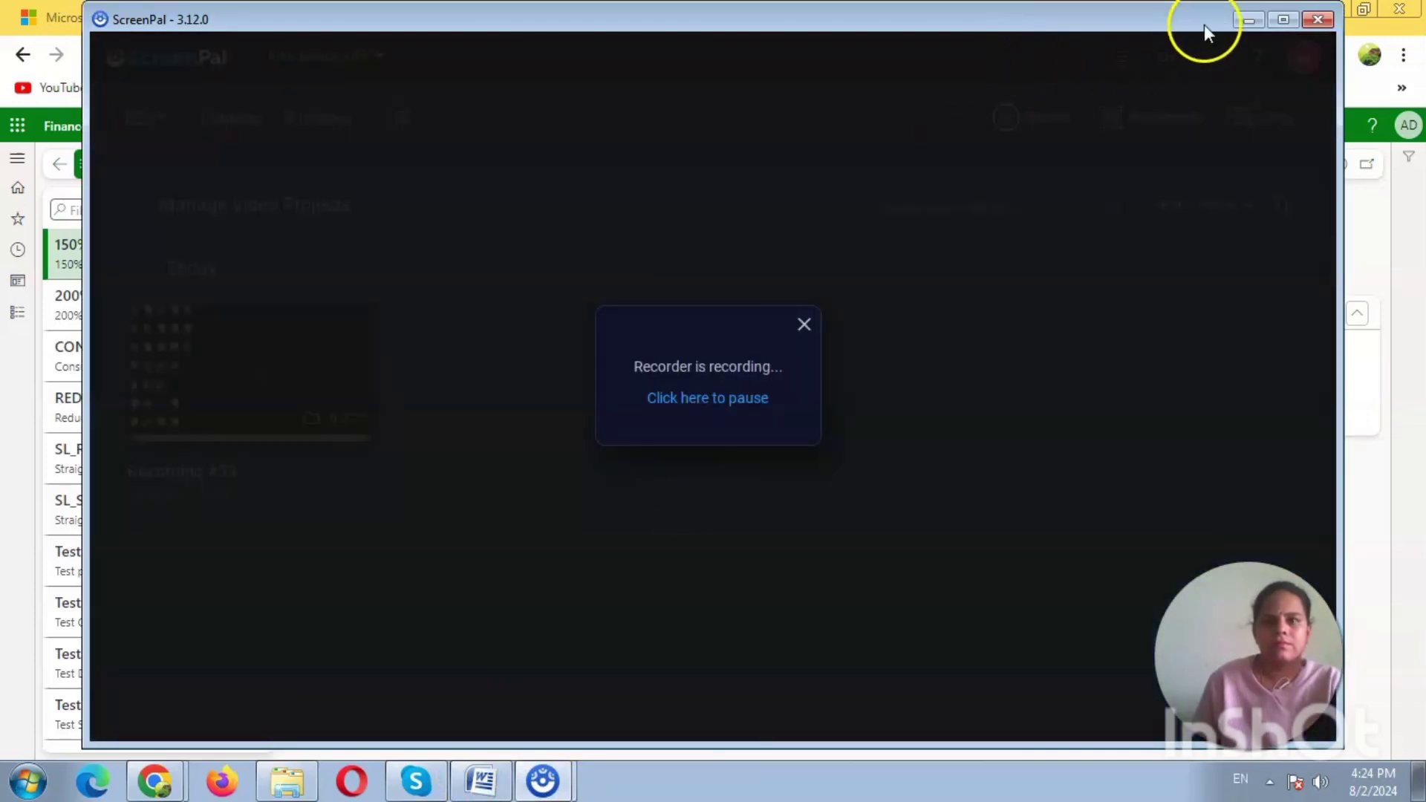
{"action": "left_click", "coordinate": [1237, 18]}
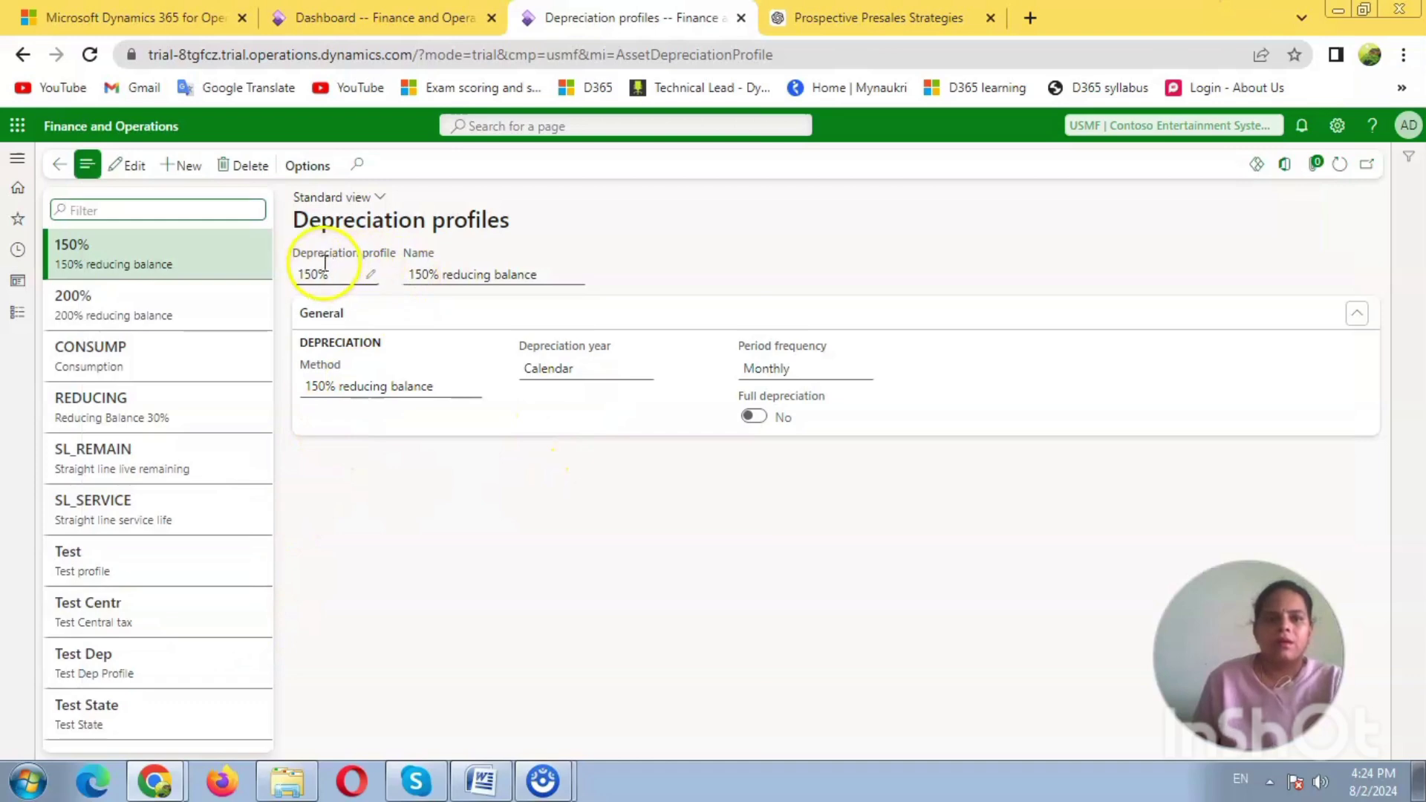
Create a new depreciation profile and choose Straight line service life as its depreciation method
{"action": "left_click", "coordinate": [186, 166]}
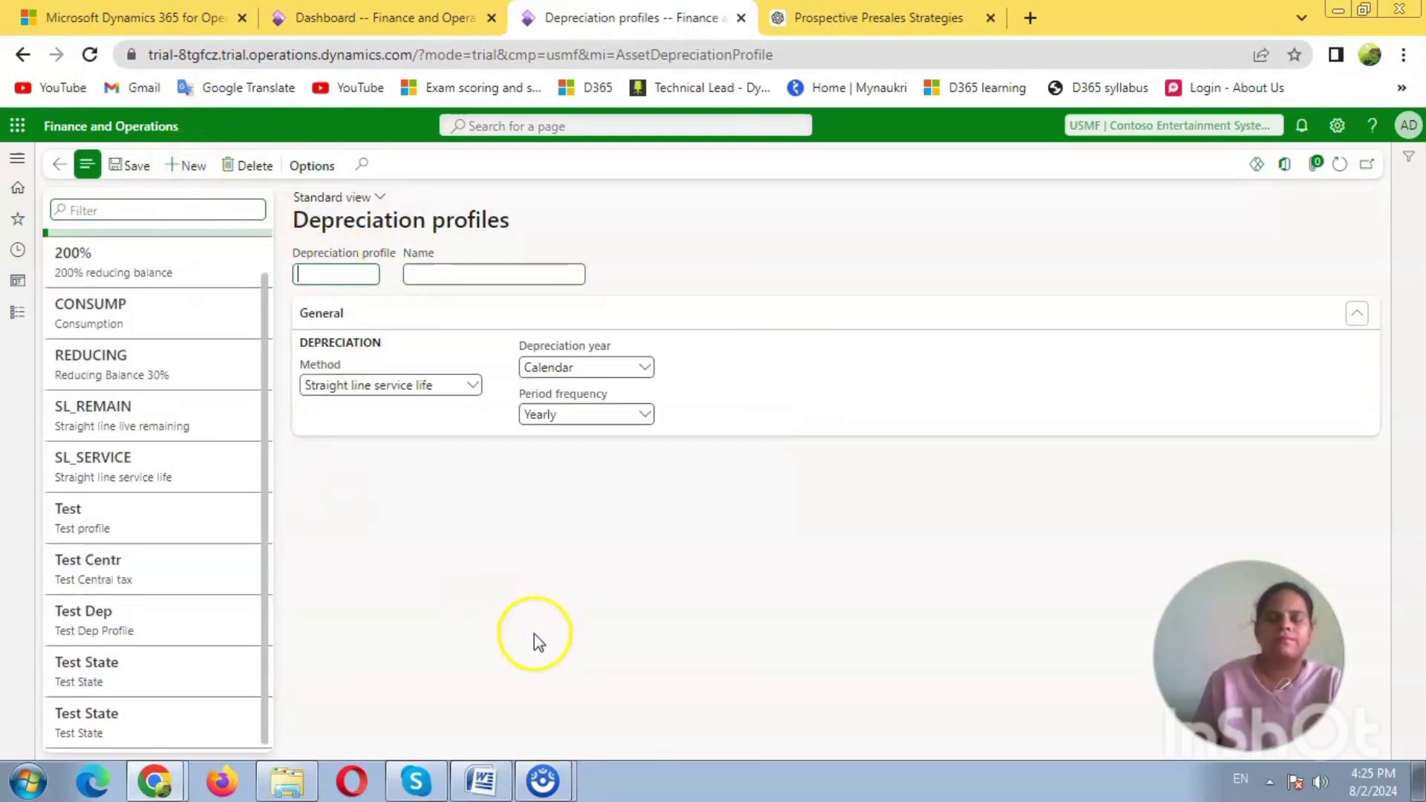
{"action": "left_click", "coordinate": [329, 276]}
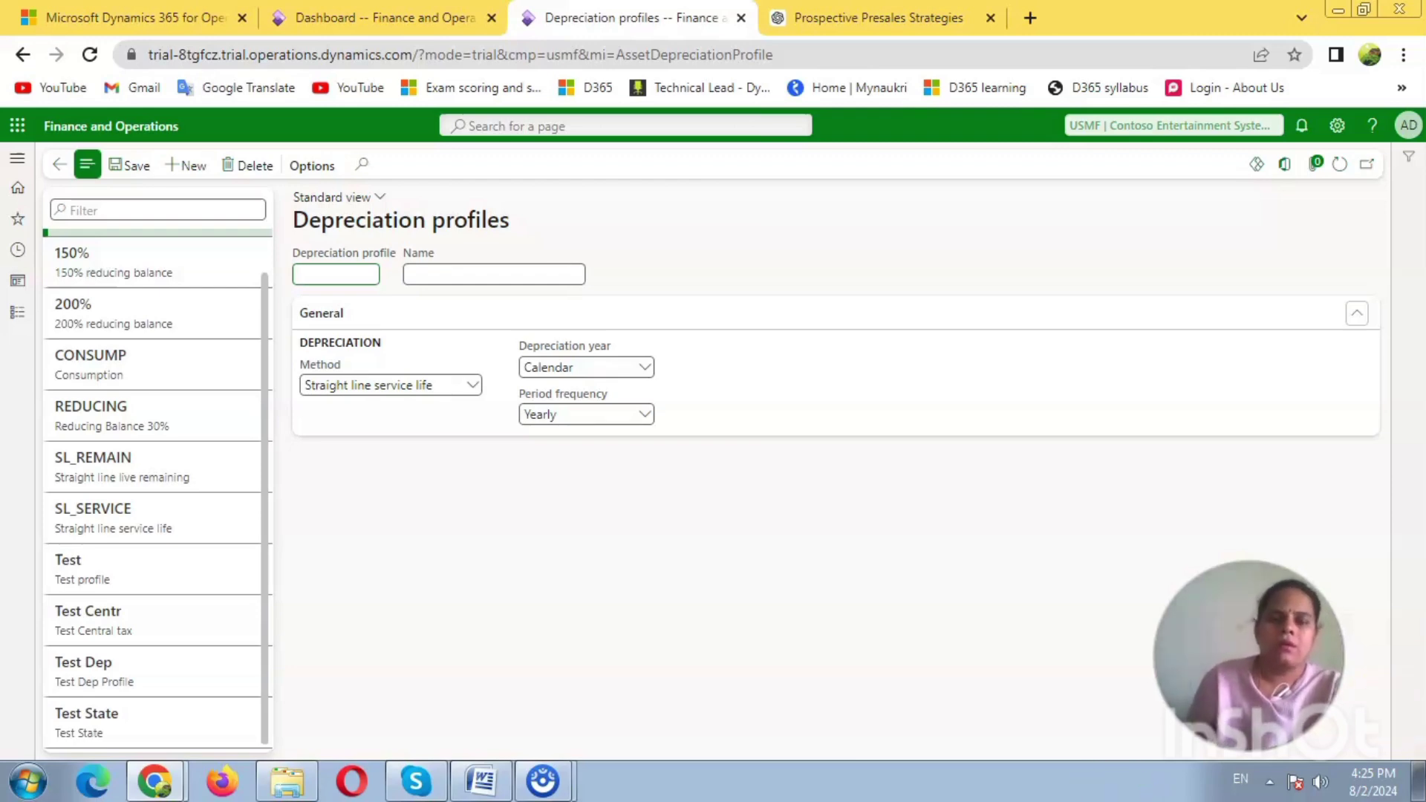
{"action": "left_click", "coordinate": [465, 386]}
{"action": "left_click", "coordinate": [469, 386]}
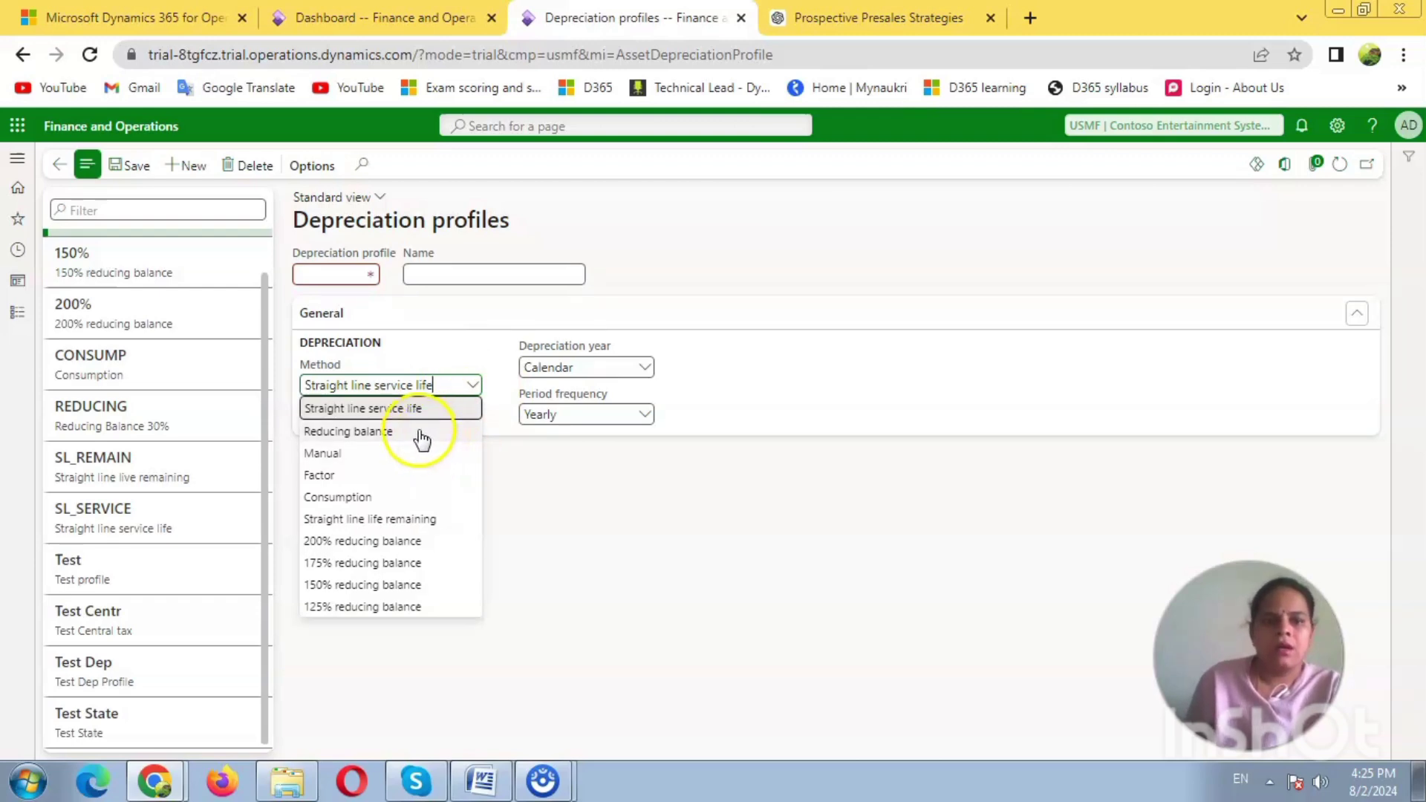
{"action": "left_click", "coordinate": [349, 459]}
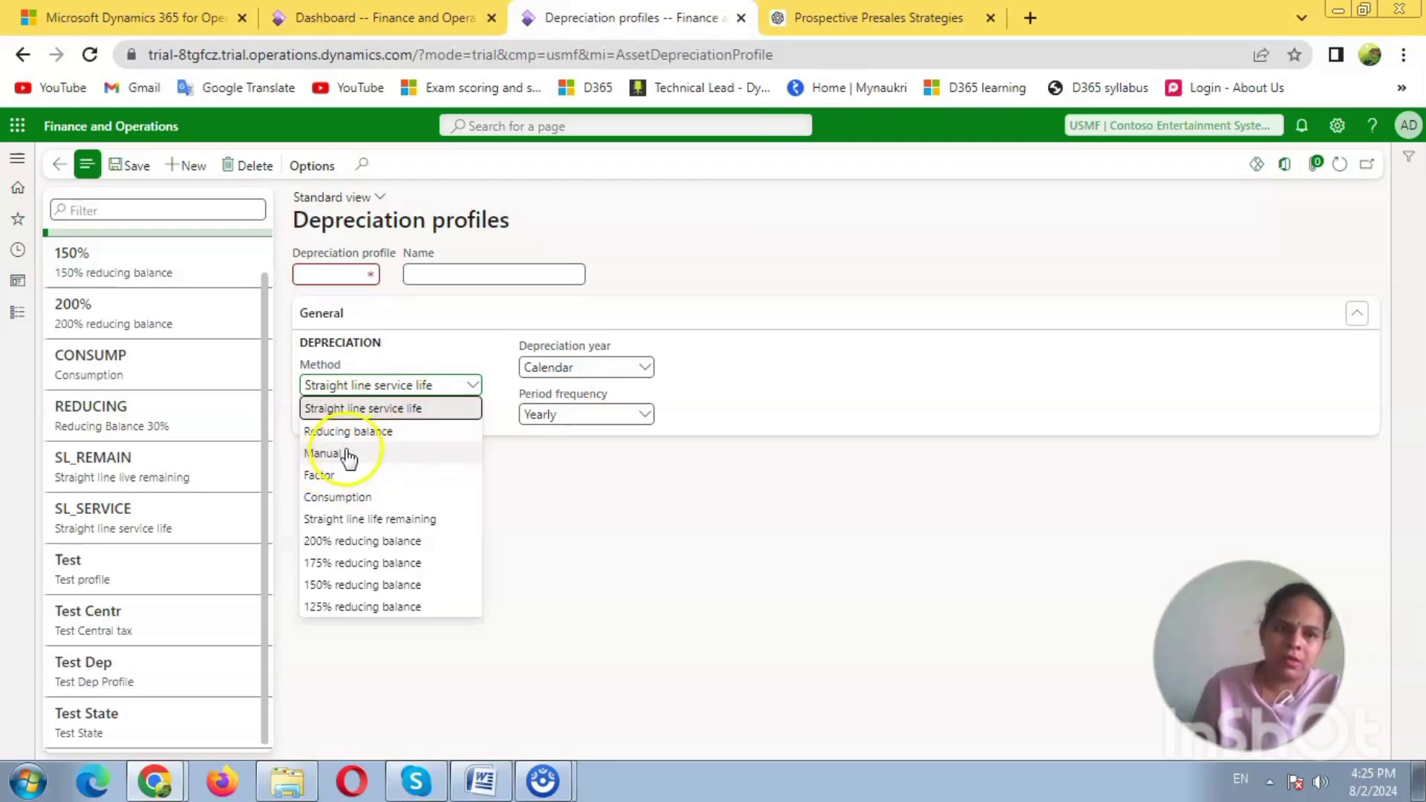
{"action": "left_click", "coordinate": [333, 475]}
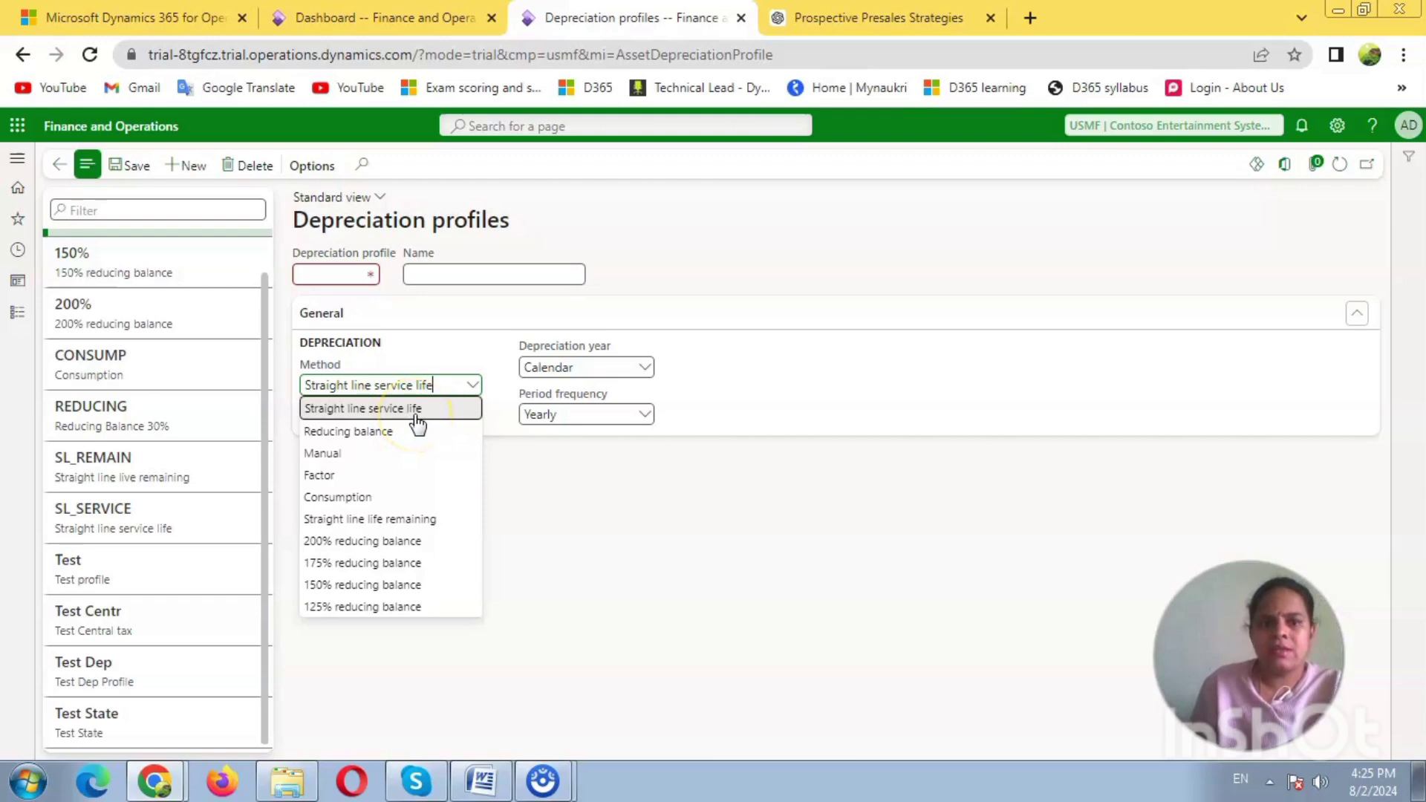
{"action": "left_click", "coordinate": [414, 413]}
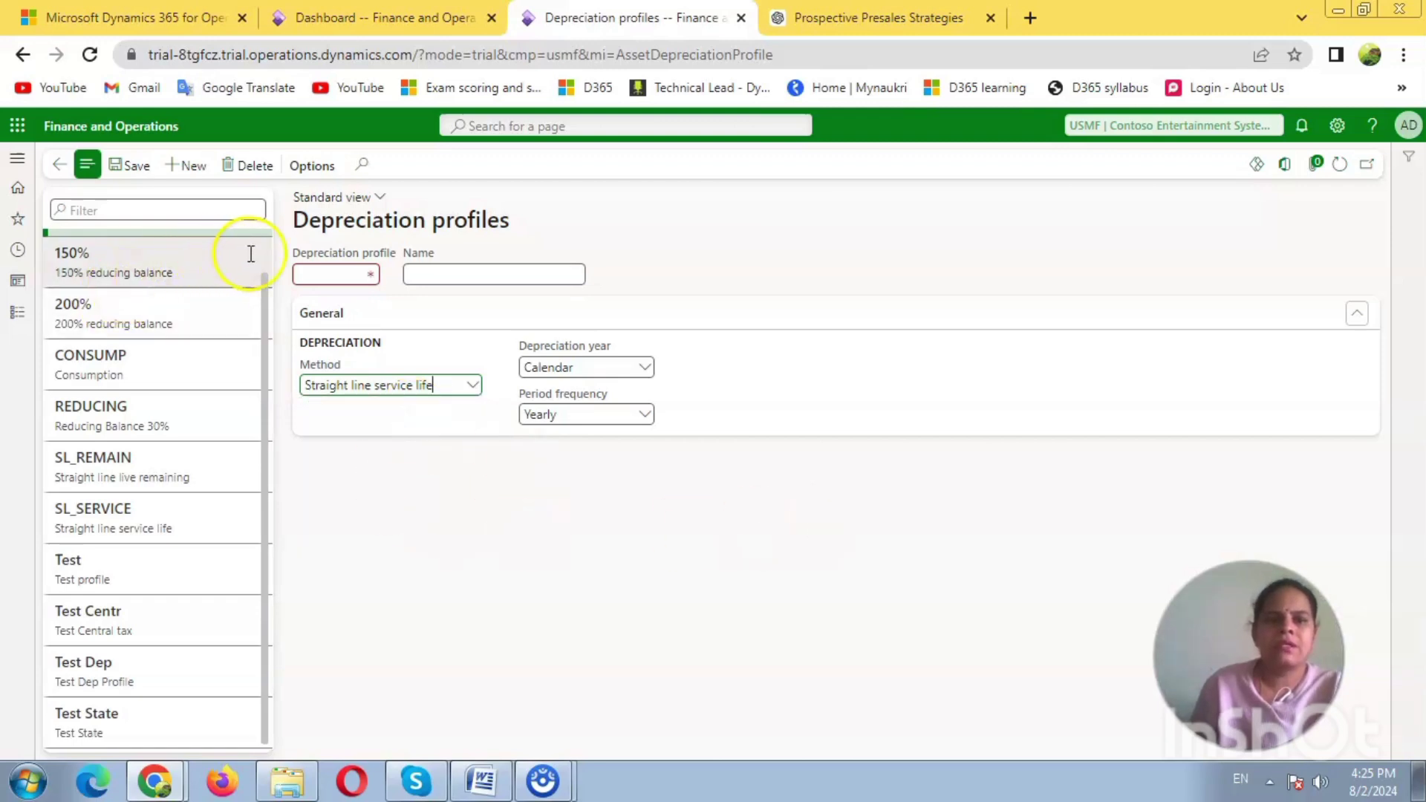
Enter "Test profi" as the new depreciation profile's identifier and "Test Prifle" as its name
{"action": "left_click", "coordinate": [317, 273]}
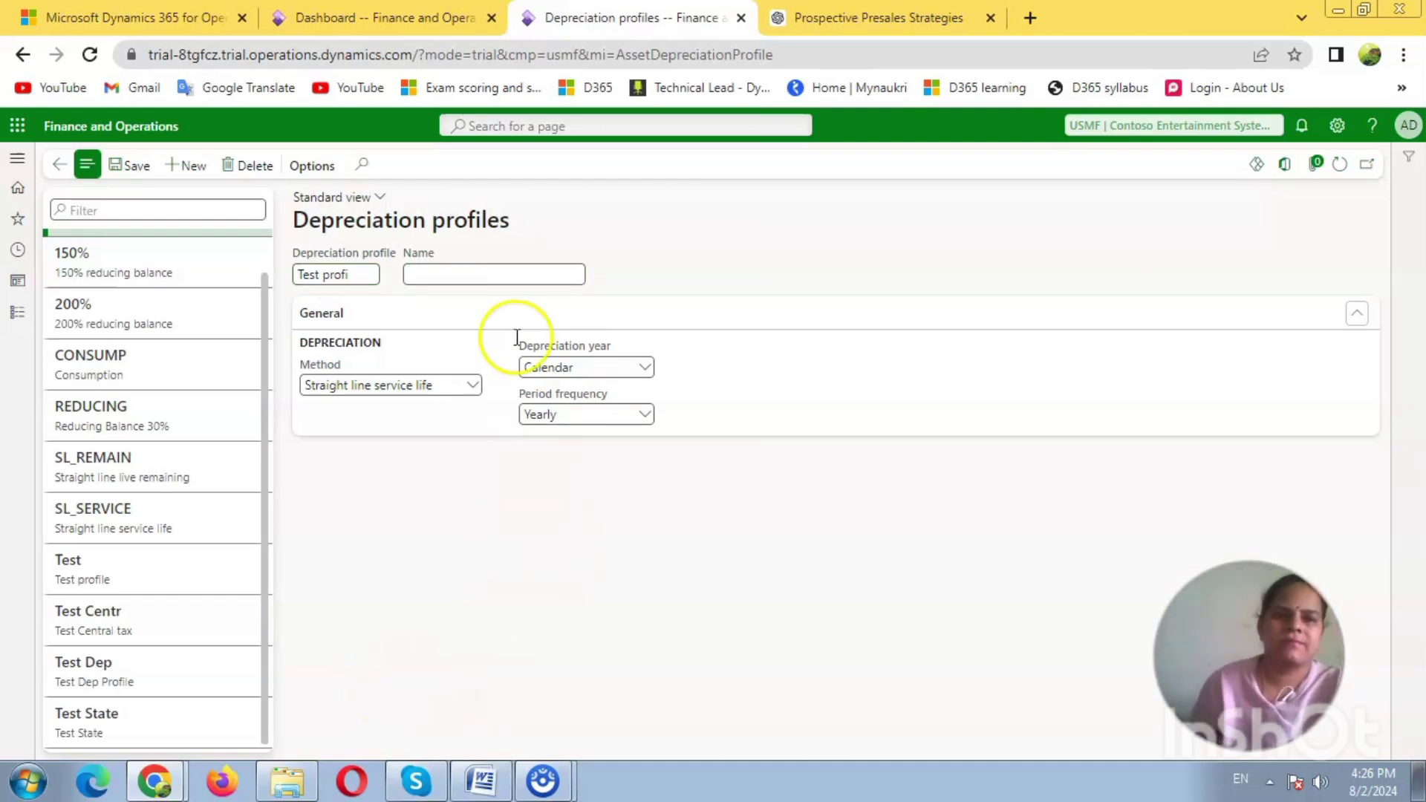
{"action": "left_click", "coordinate": [493, 274]}
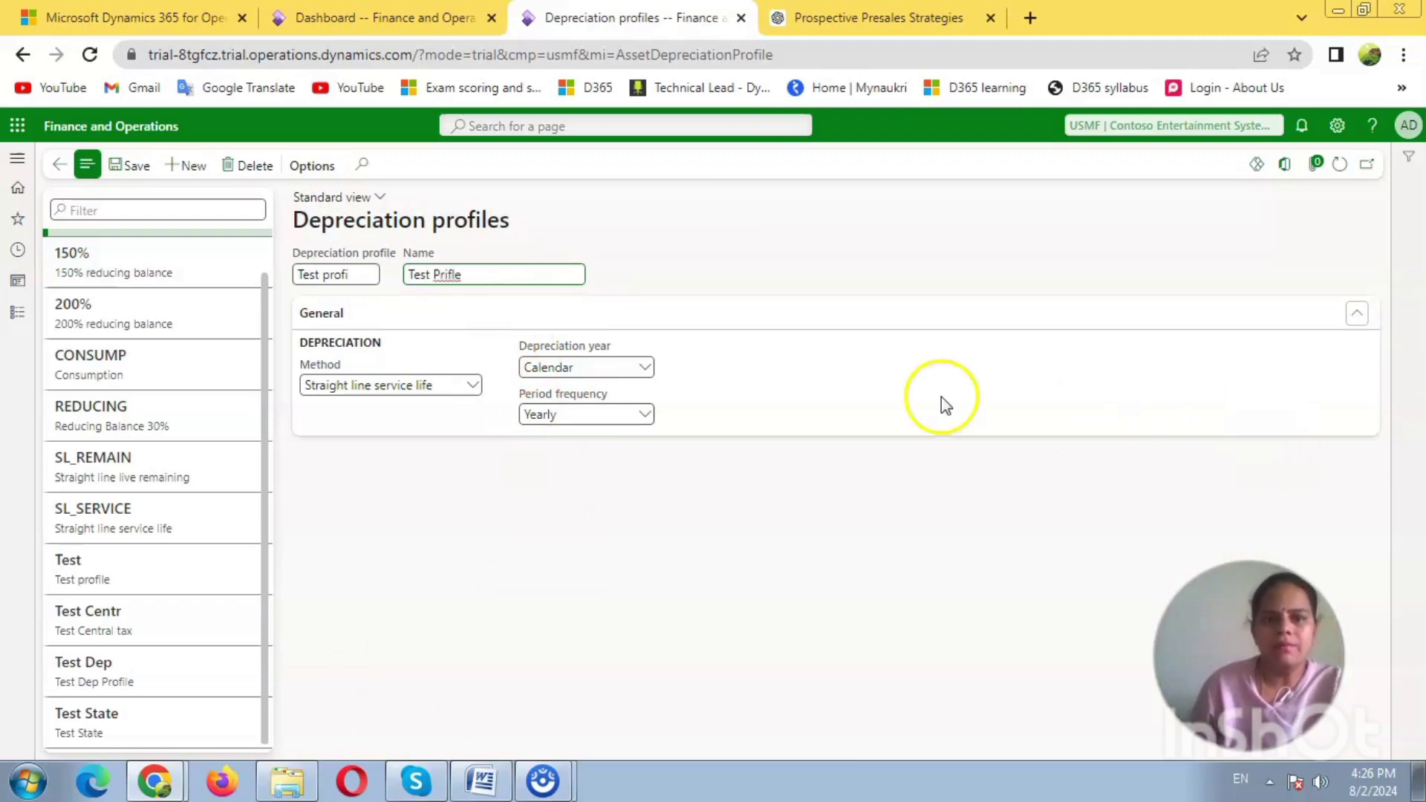
{"action": "left_click", "coordinate": [475, 315]}
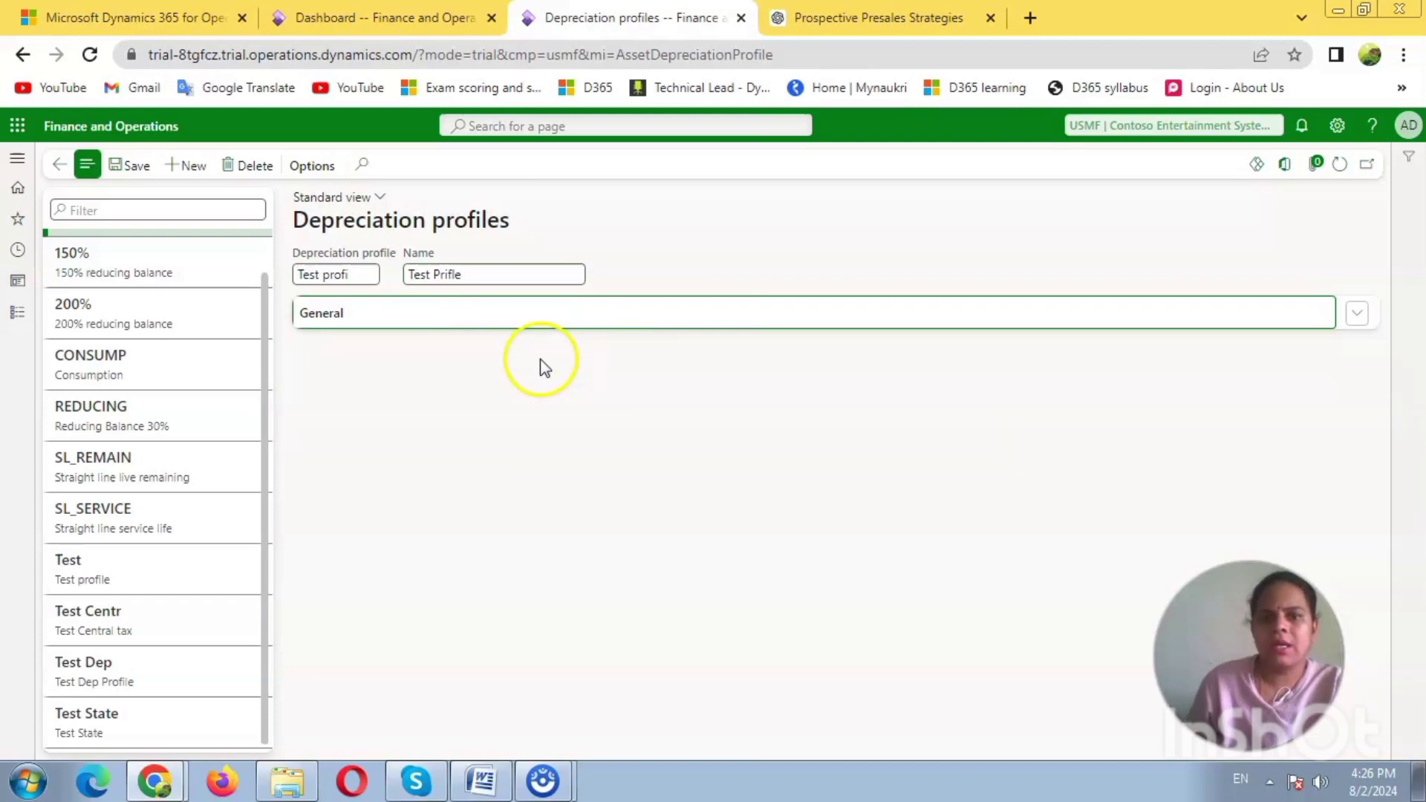
{"action": "left_click", "coordinate": [603, 327]}
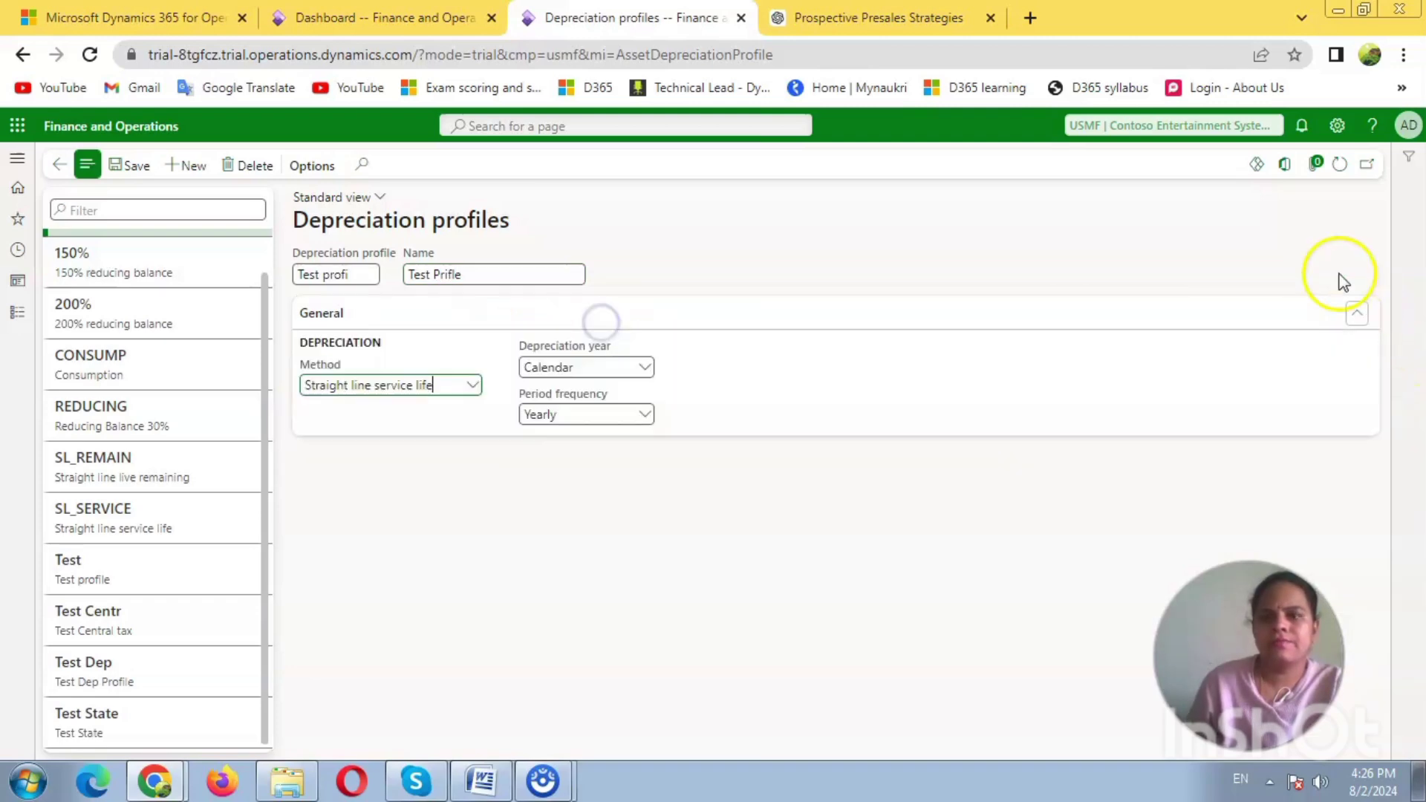
Set the new profile's depreciation year to Calendar and its period frequency to Monthly
{"action": "left_click", "coordinate": [646, 369]}
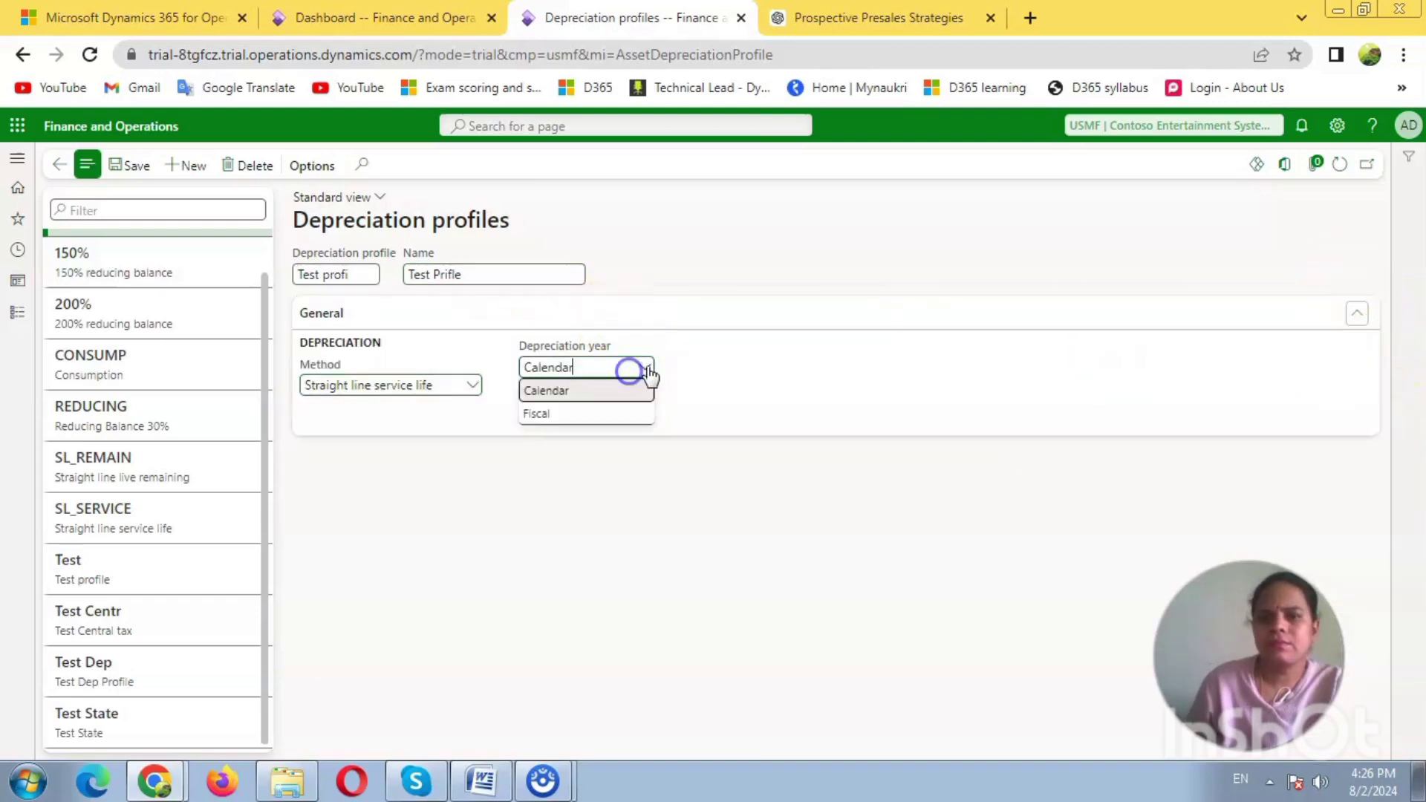
{"action": "left_click", "coordinate": [598, 397]}
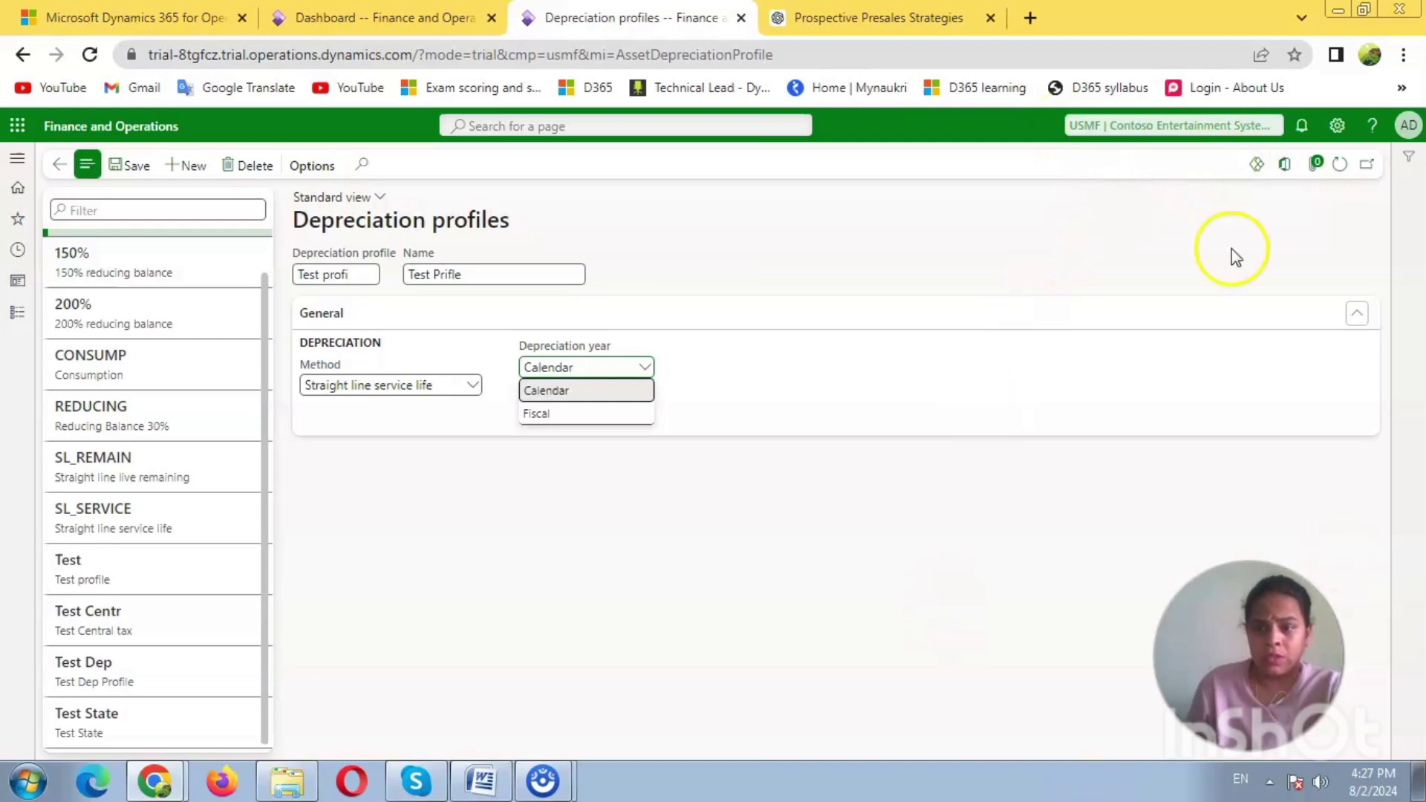
{"action": "left_click", "coordinate": [579, 400]}
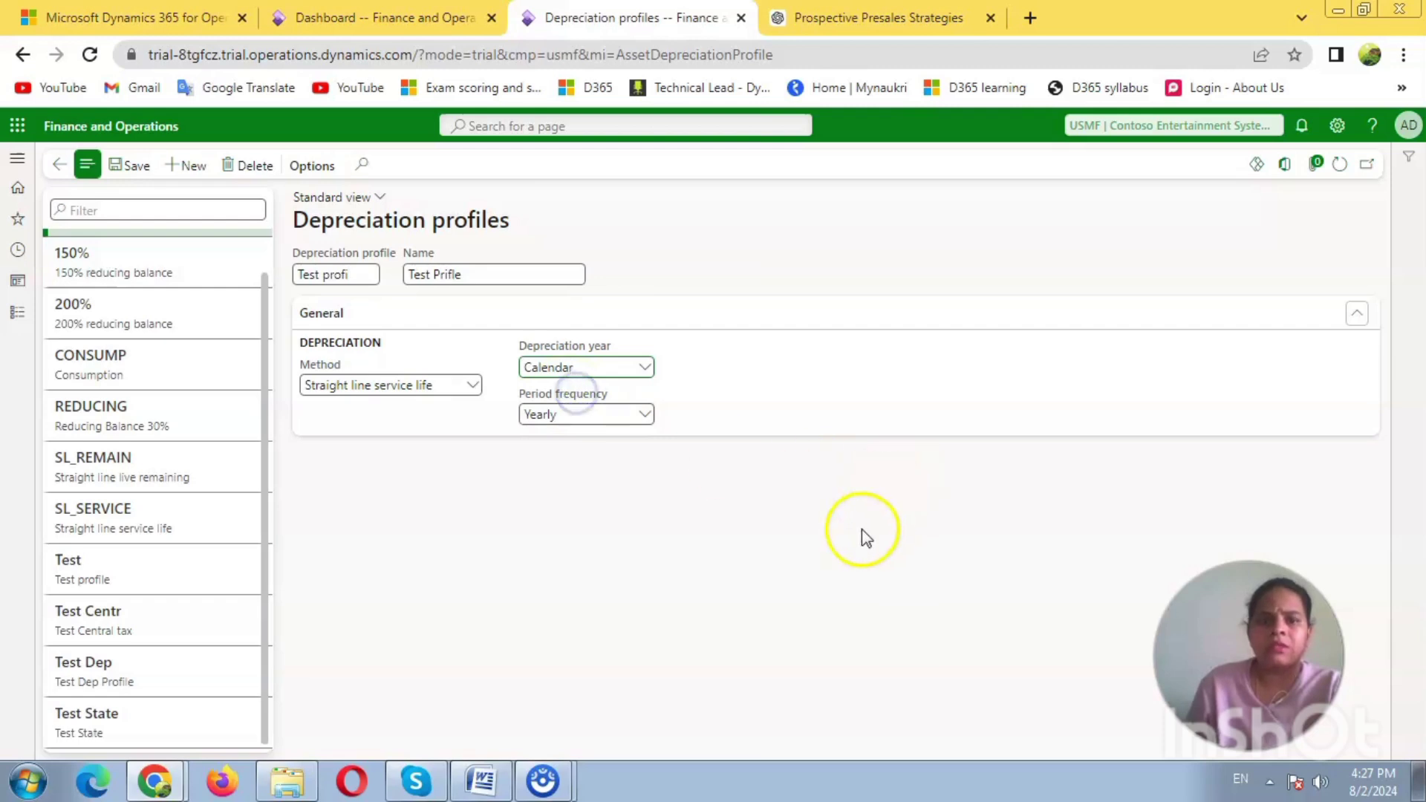
{"action": "left_click", "coordinate": [613, 417]}
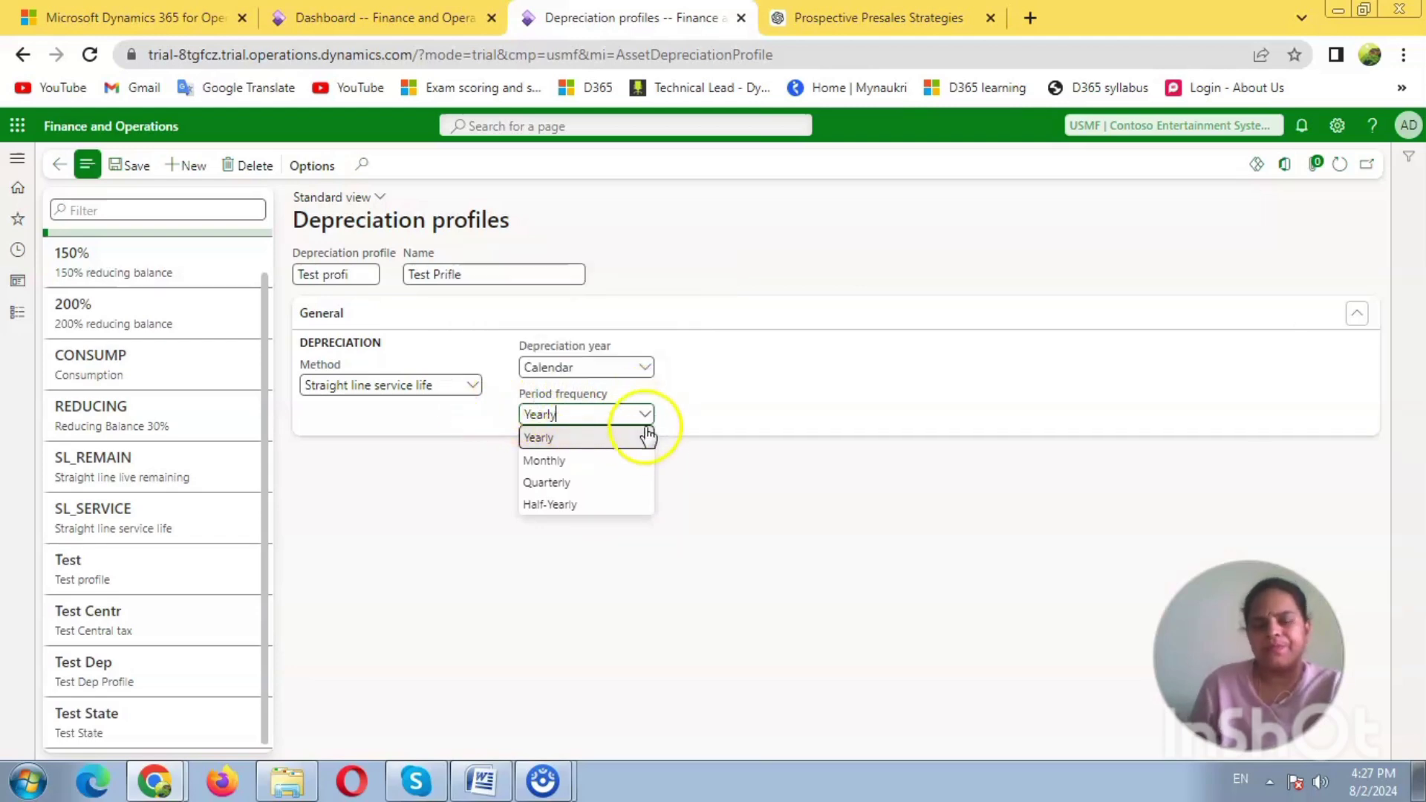
{"action": "left_click", "coordinate": [612, 463]}
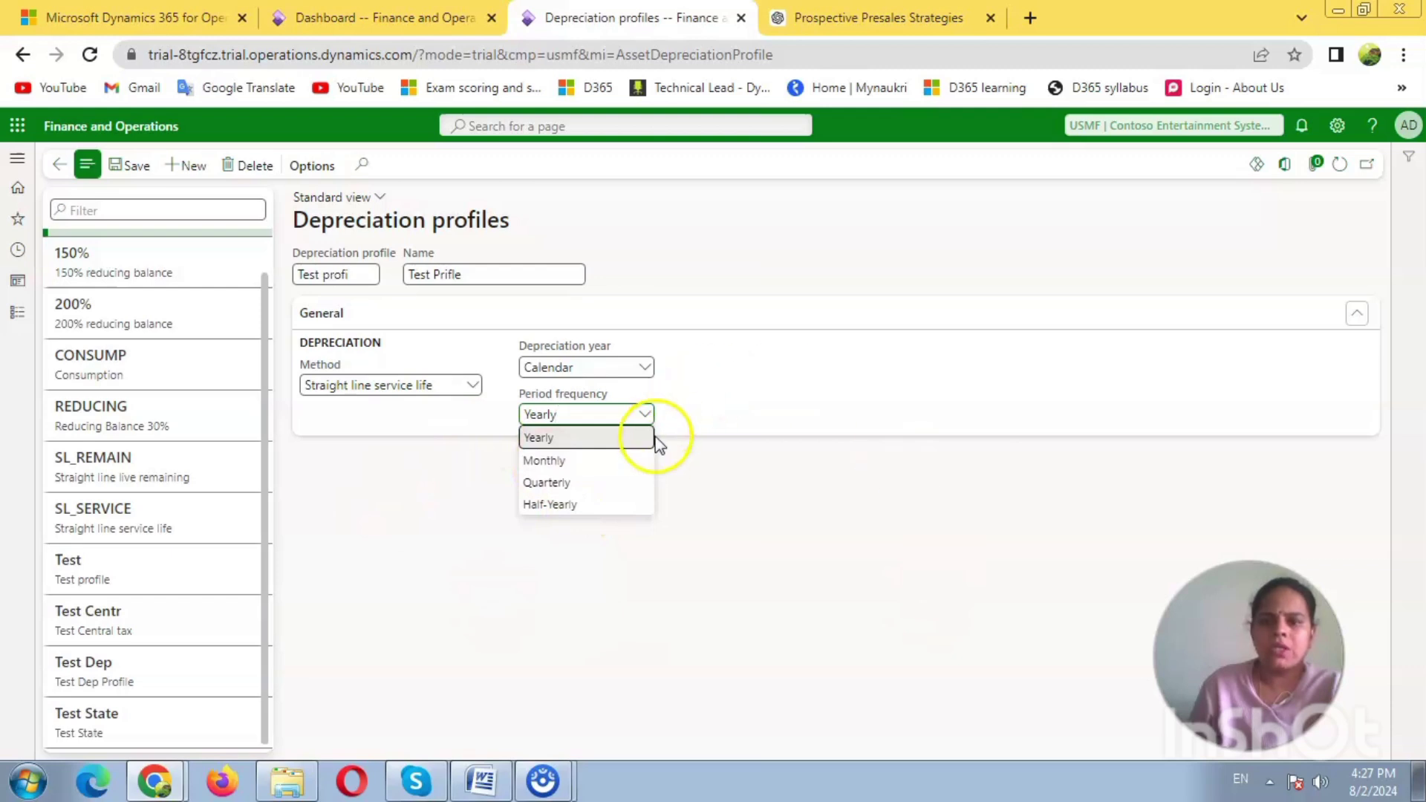
{"action": "left_click", "coordinate": [569, 464]}
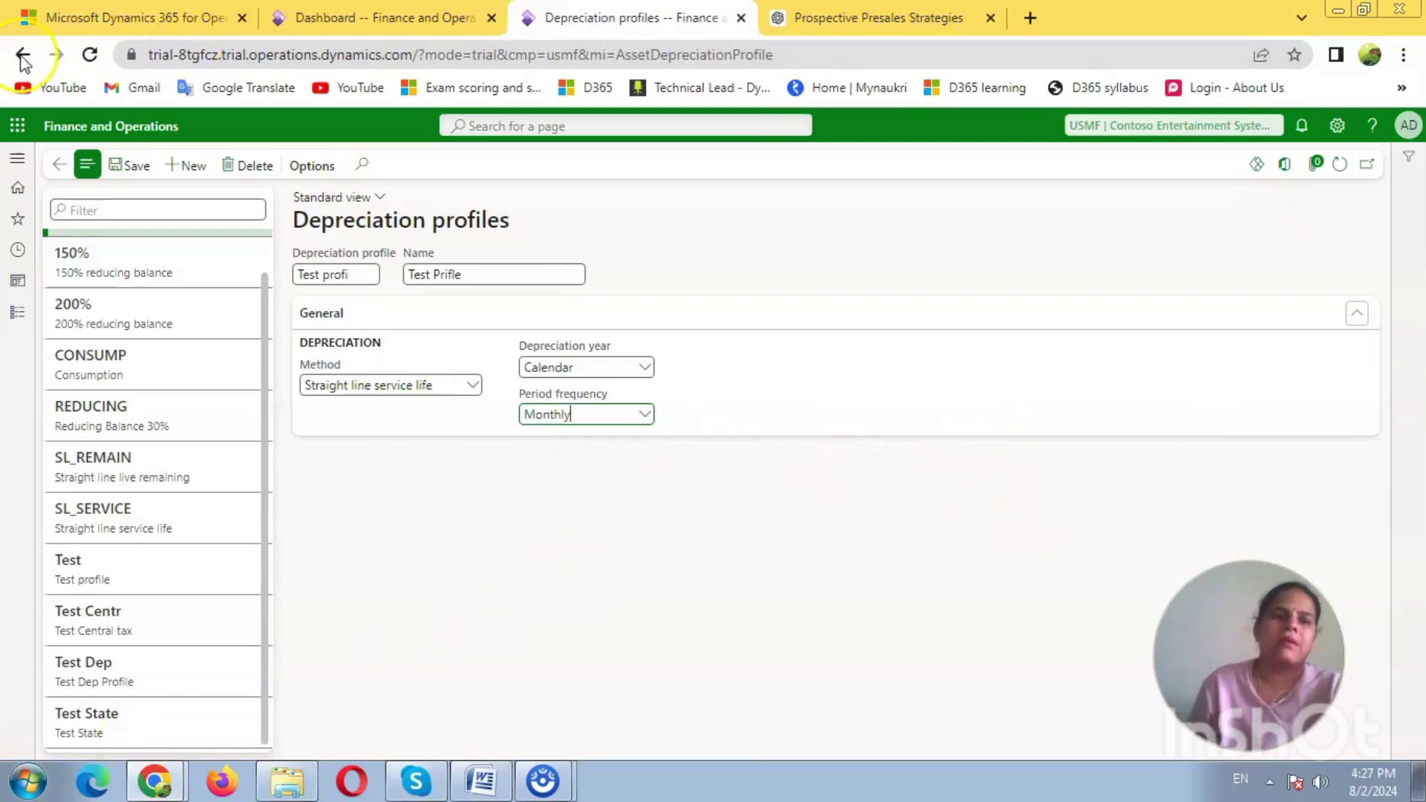
Save the new Test profi depreciation profile
{"action": "left_click", "coordinate": [152, 174]}
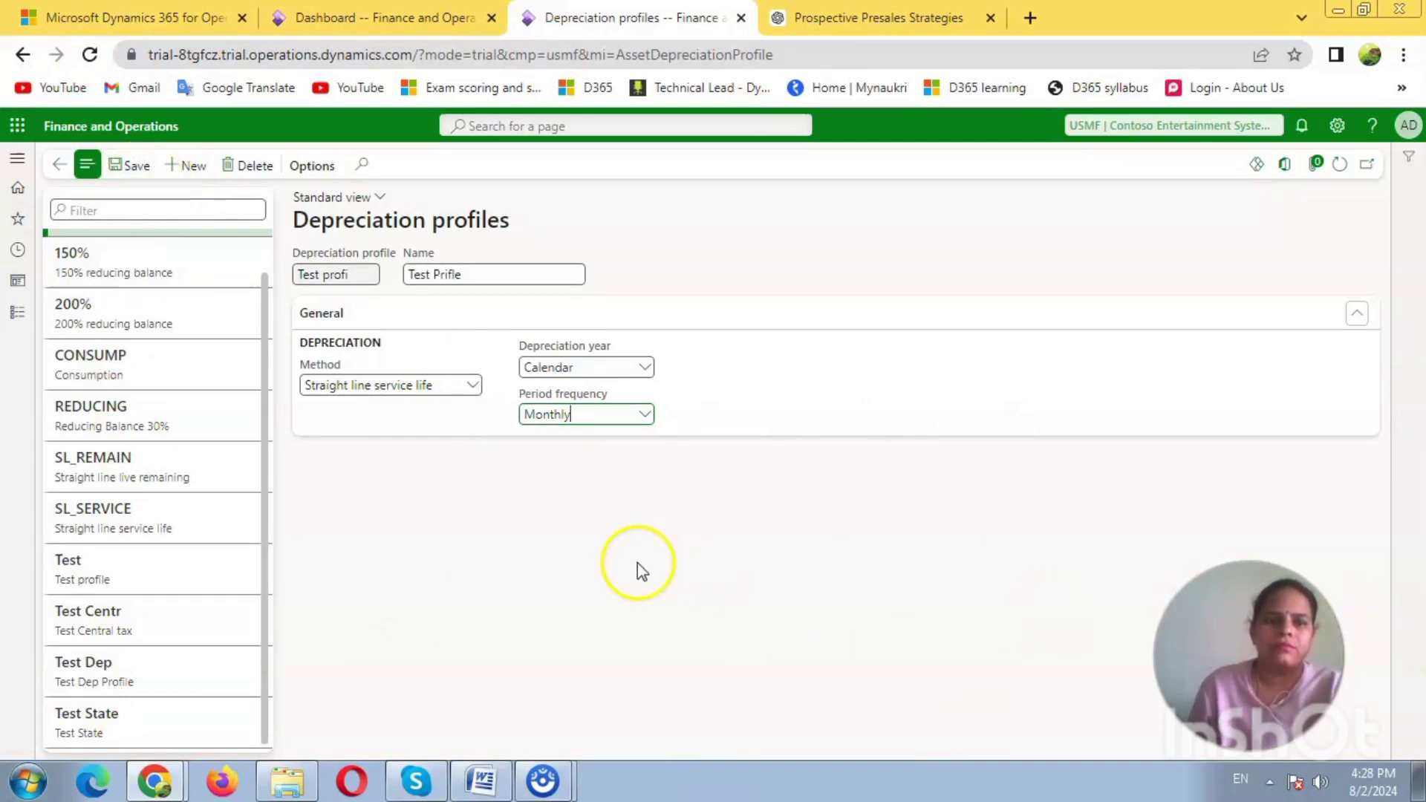
{"action": "left_click", "coordinate": [131, 171]}
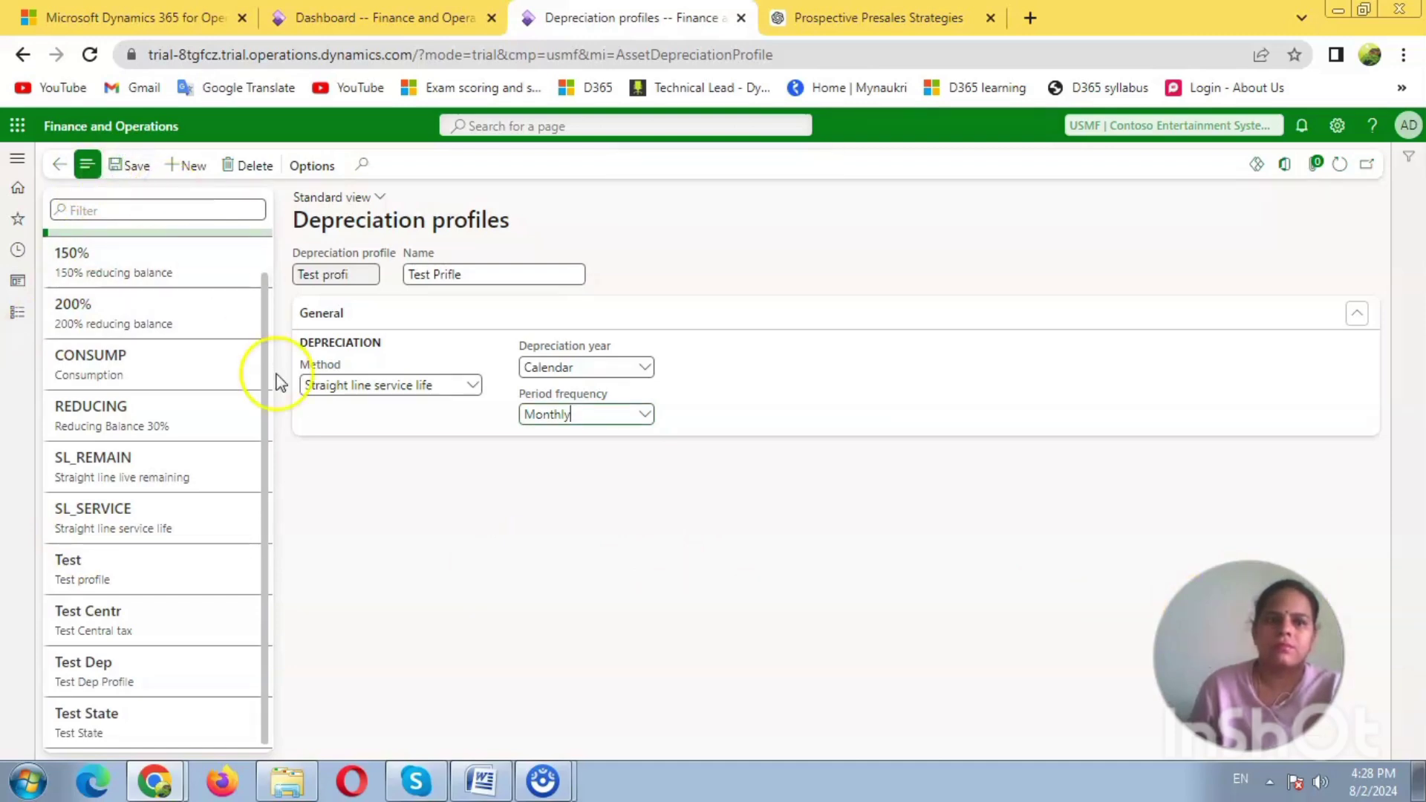
{"action": "left_click", "coordinate": [124, 177]}
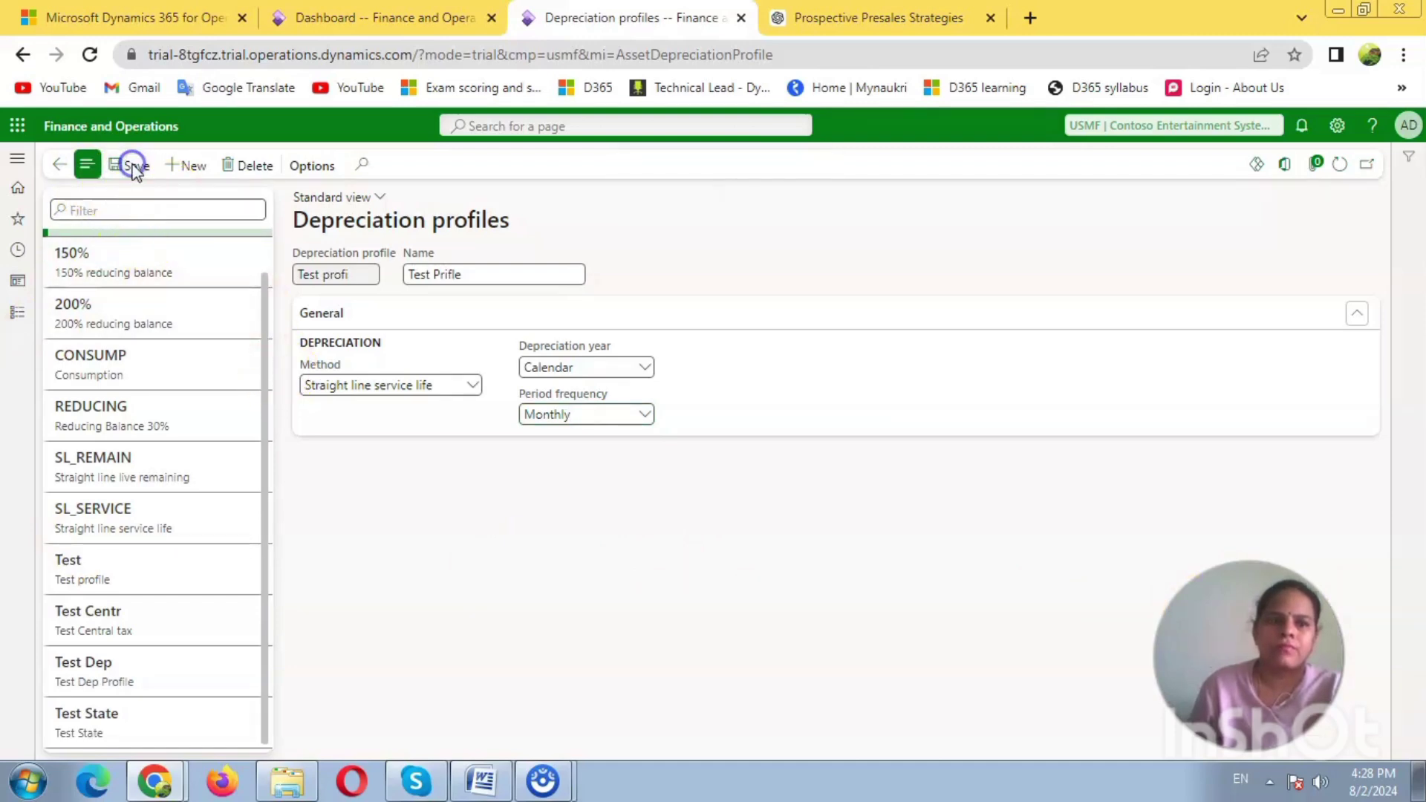
Reopen the depreciation profiles from the Fixed assets setup, check the list for Test profi, and return to the dashboard
{"action": "left_click", "coordinate": [58, 164]}
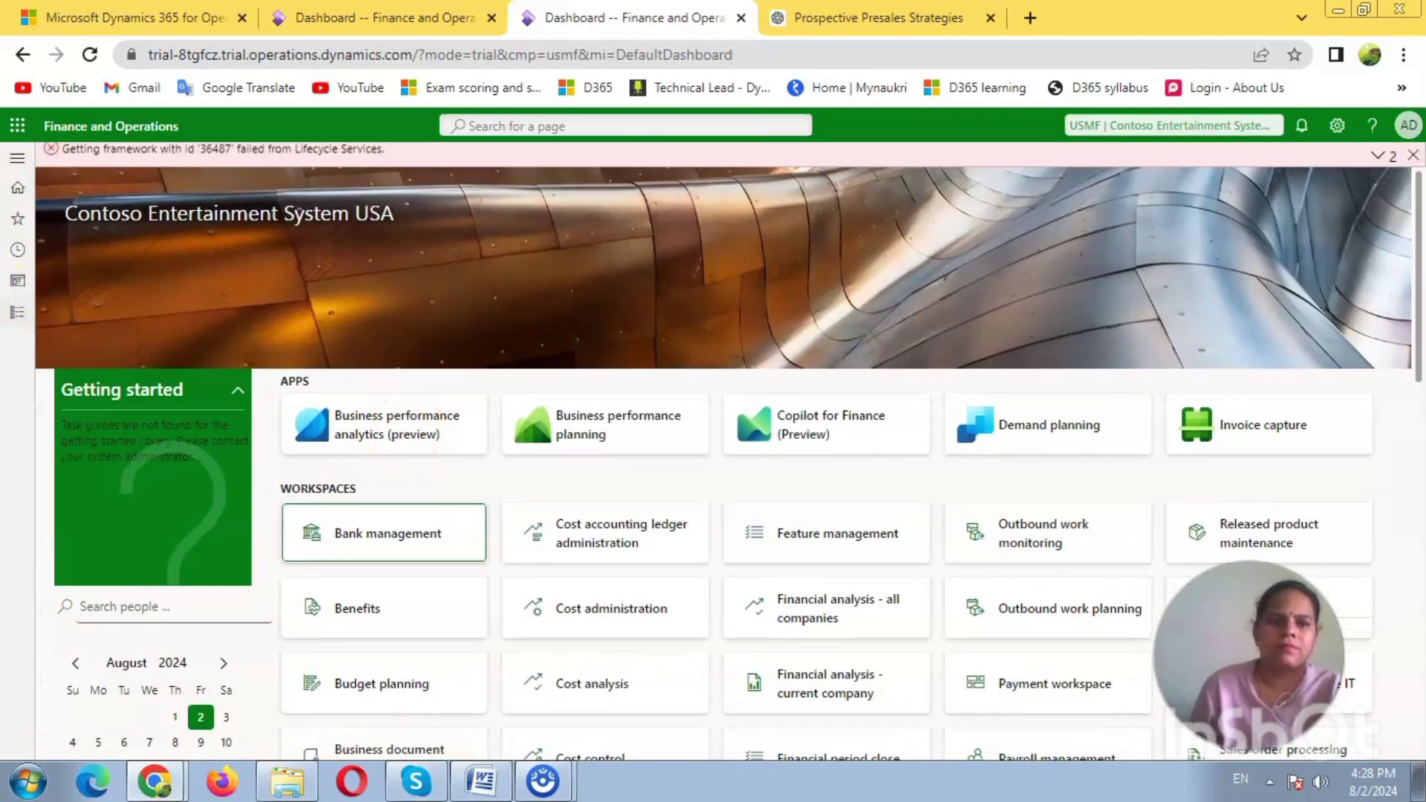
{"action": "left_click", "coordinate": [17, 306]}
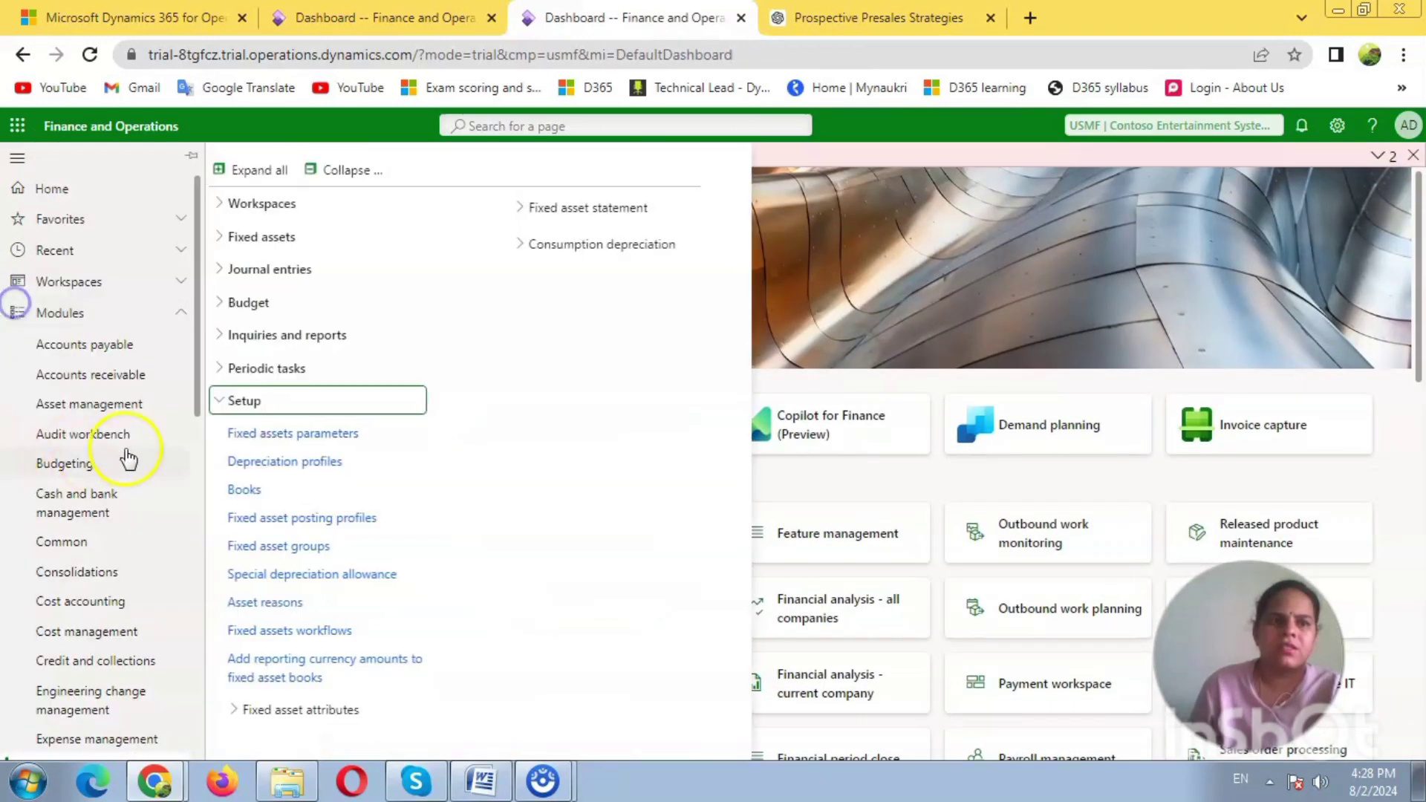
{"action": "left_click", "coordinate": [289, 468]}
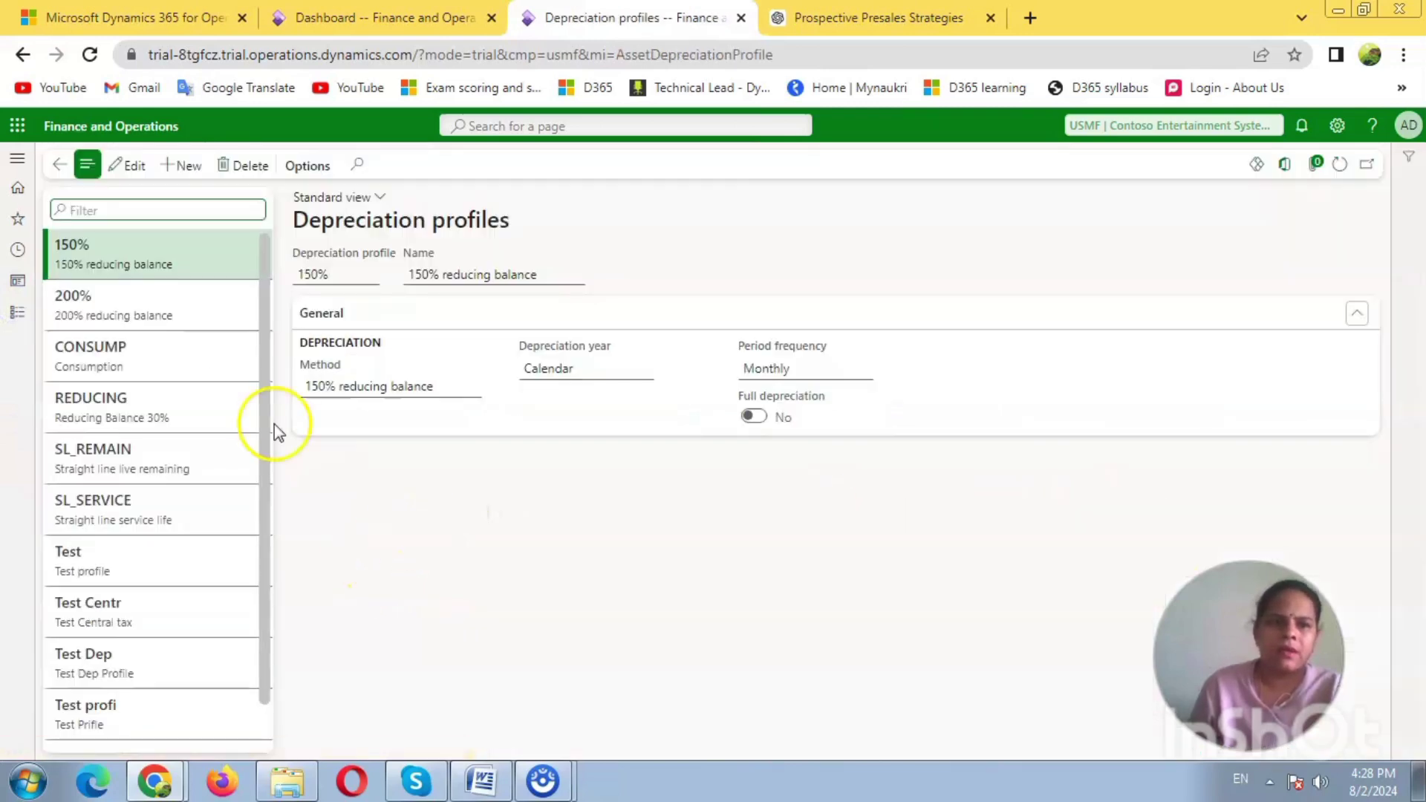
{"action": "scroll", "coordinate": [233, 381], "scroll_direction": "down", "scroll_amount": 1}
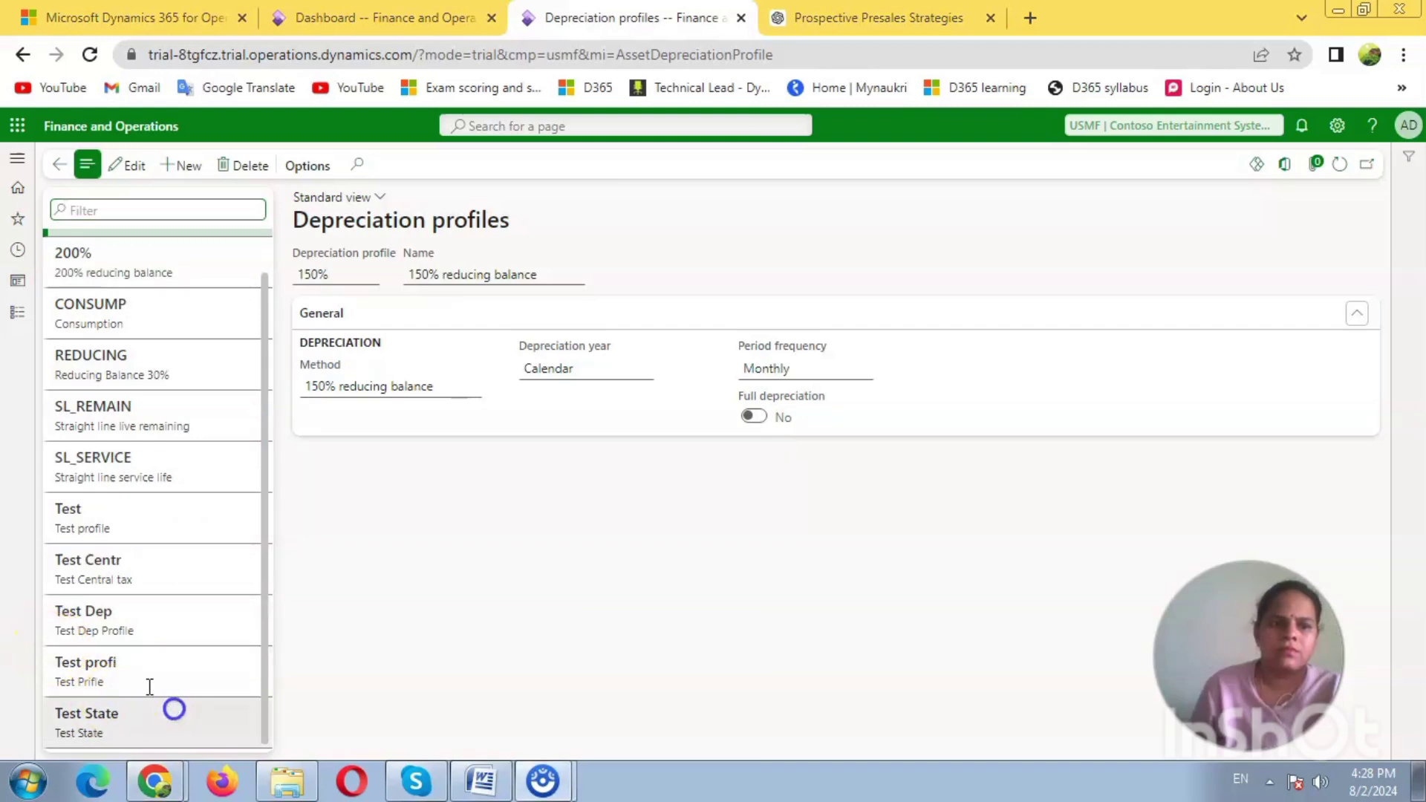
{"action": "left_click_drag", "start_coordinate": [141, 663], "coordinate": [54, 661]}
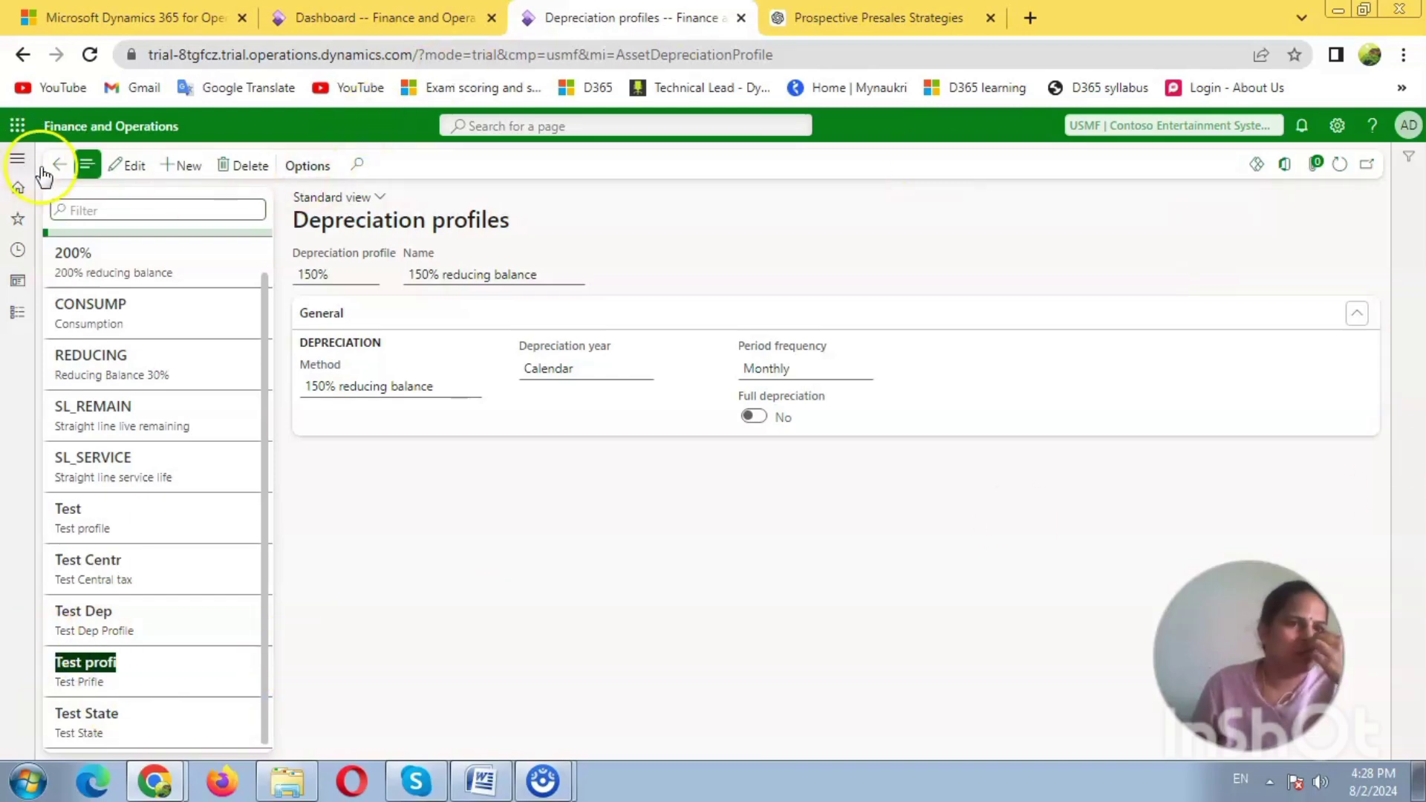
{"action": "left_click", "coordinate": [63, 165]}
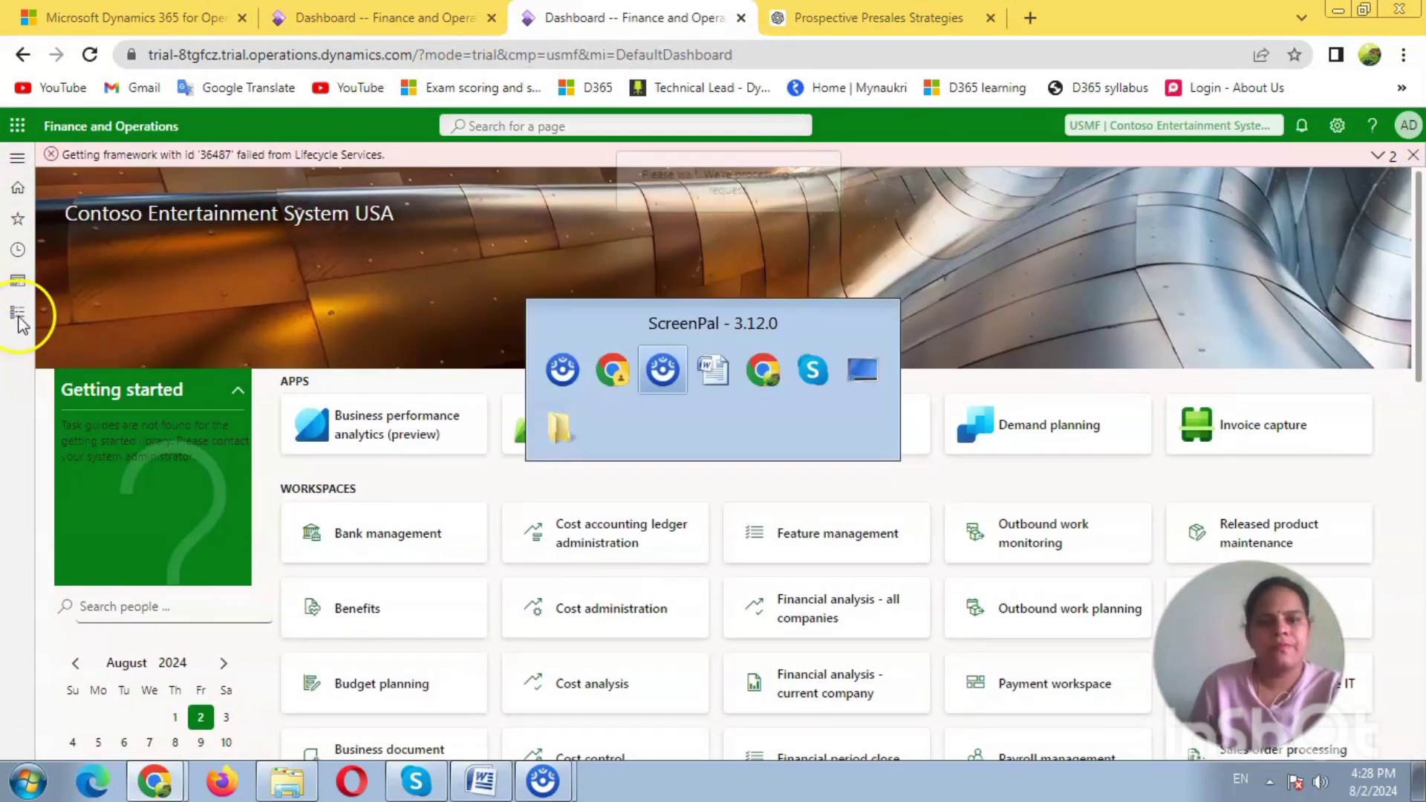
Switch to the Fixed asset Module outline in Word, review the Fixed asset Books item, and return to Dynamics 365
{"action": "key", "text": "alt+Tab"}
{"action": "key", "text": "alt+Tab"}
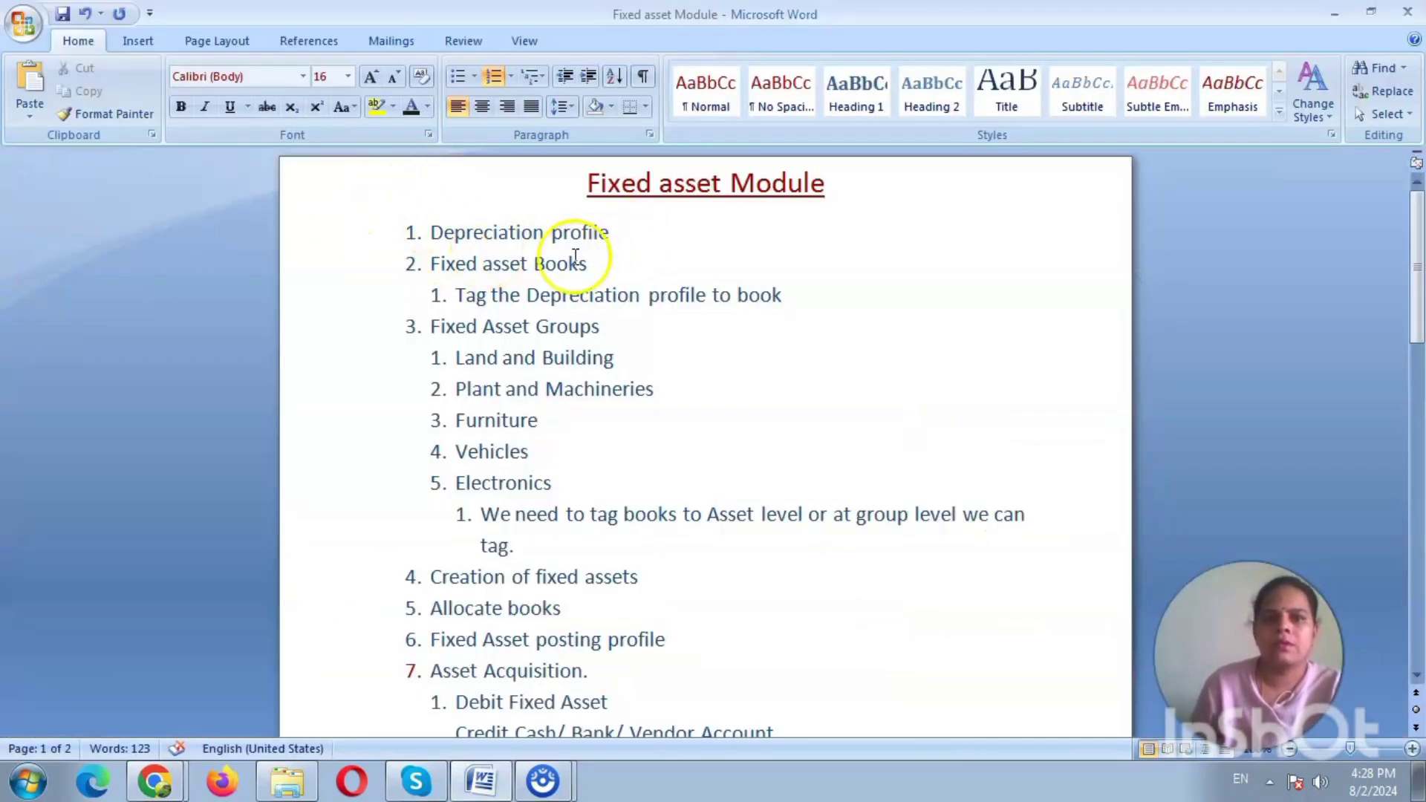
{"action": "left_click_drag", "start_coordinate": [589, 264], "coordinate": [461, 276]}
{"action": "left_click", "coordinate": [800, 357]}
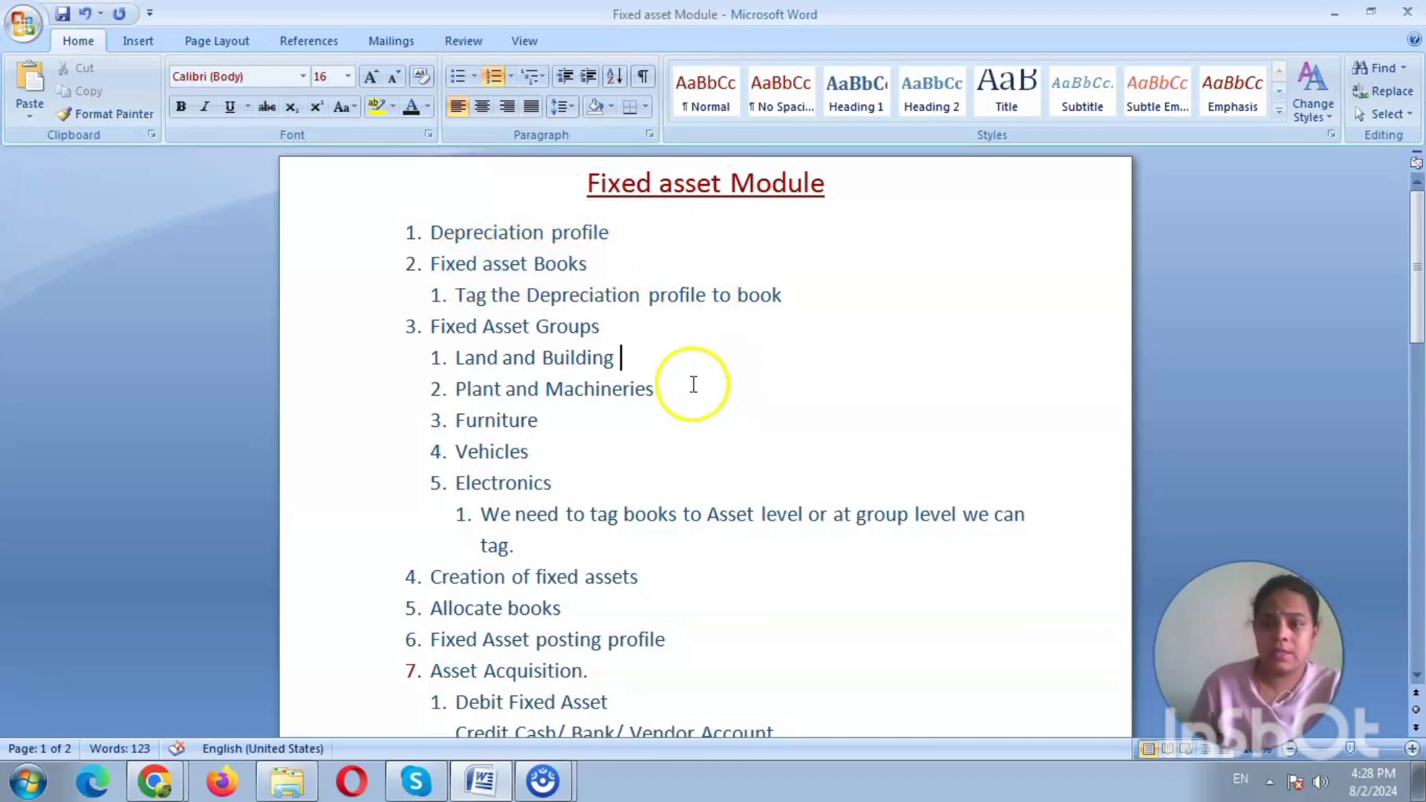
{"action": "key", "text": "alt+Tab"}
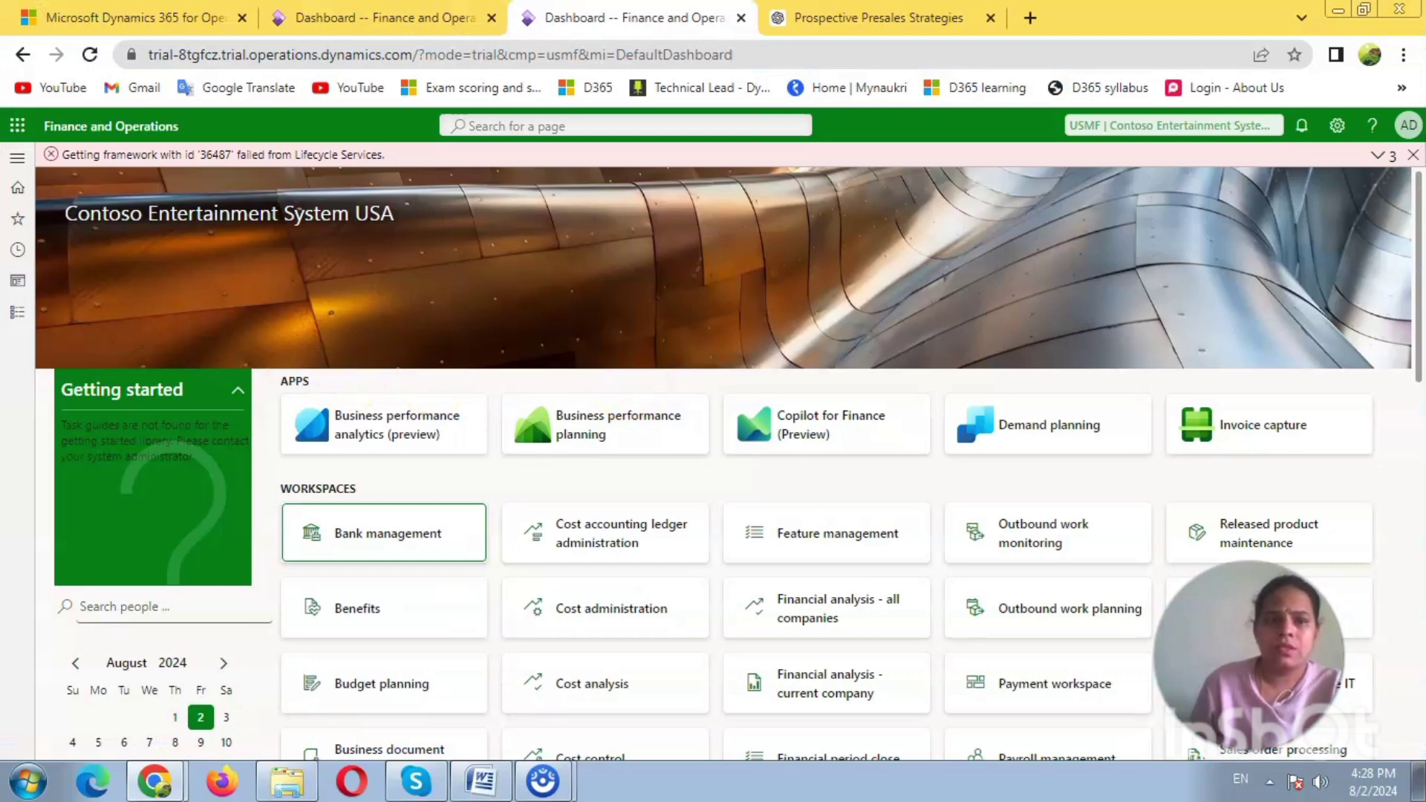
Open the Books page in the Fixed assets setup, referring to the Fixed asset Books item in the Word outline
{"action": "left_click", "coordinate": [17, 312]}
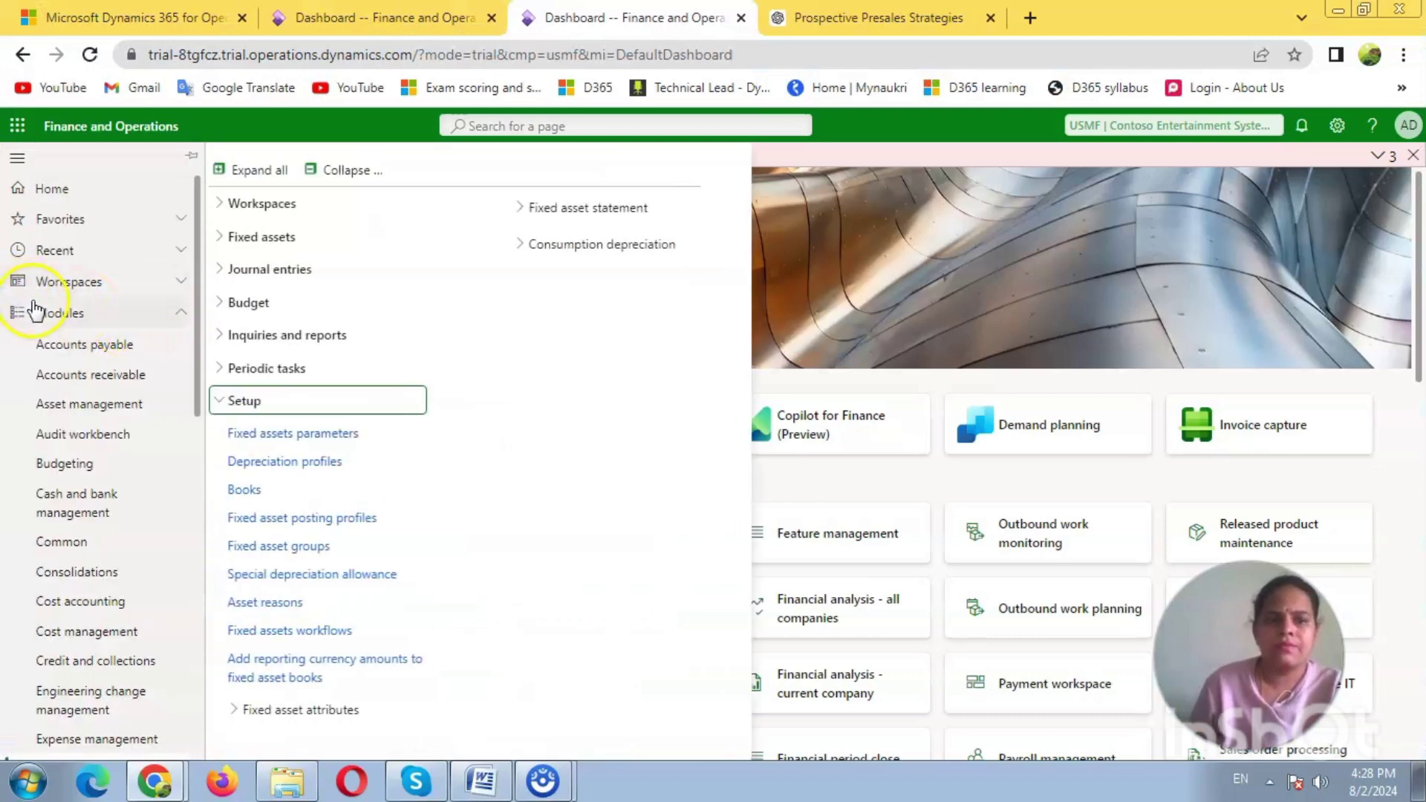
{"action": "key", "text": "alt+Tab"}
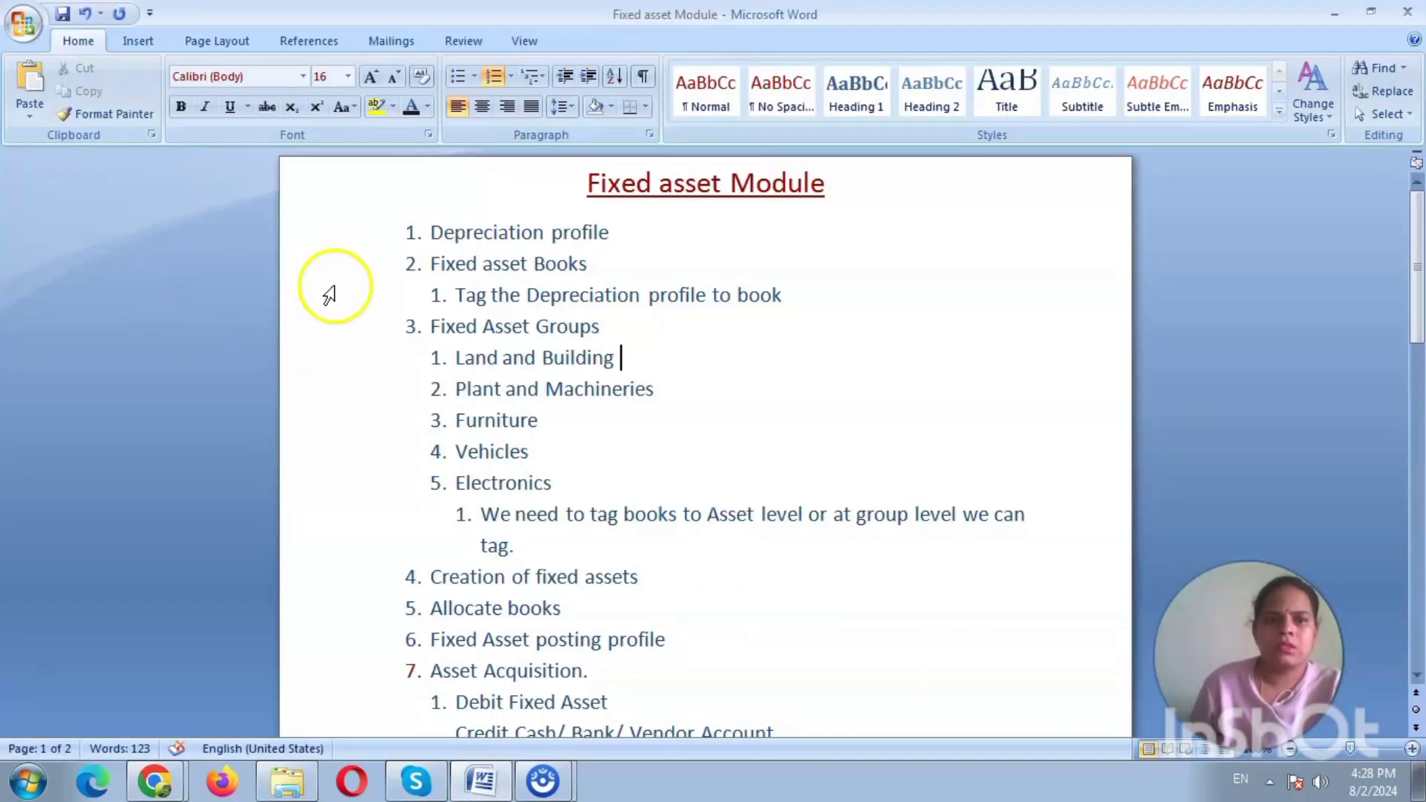
{"action": "left_click_drag", "start_coordinate": [594, 263], "coordinate": [366, 269]}
{"action": "key", "text": "alt+Tab"}
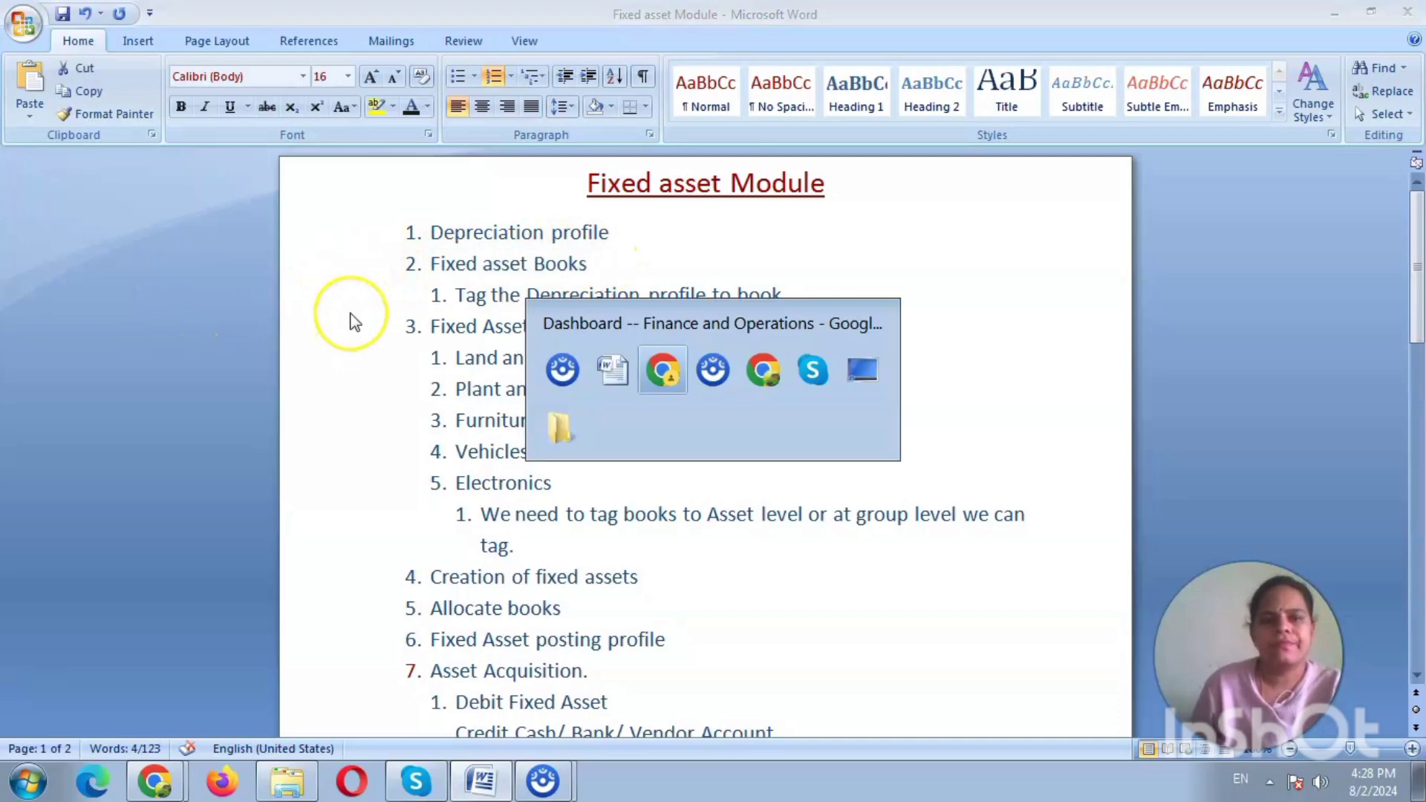
{"action": "key", "text": "Tab"}
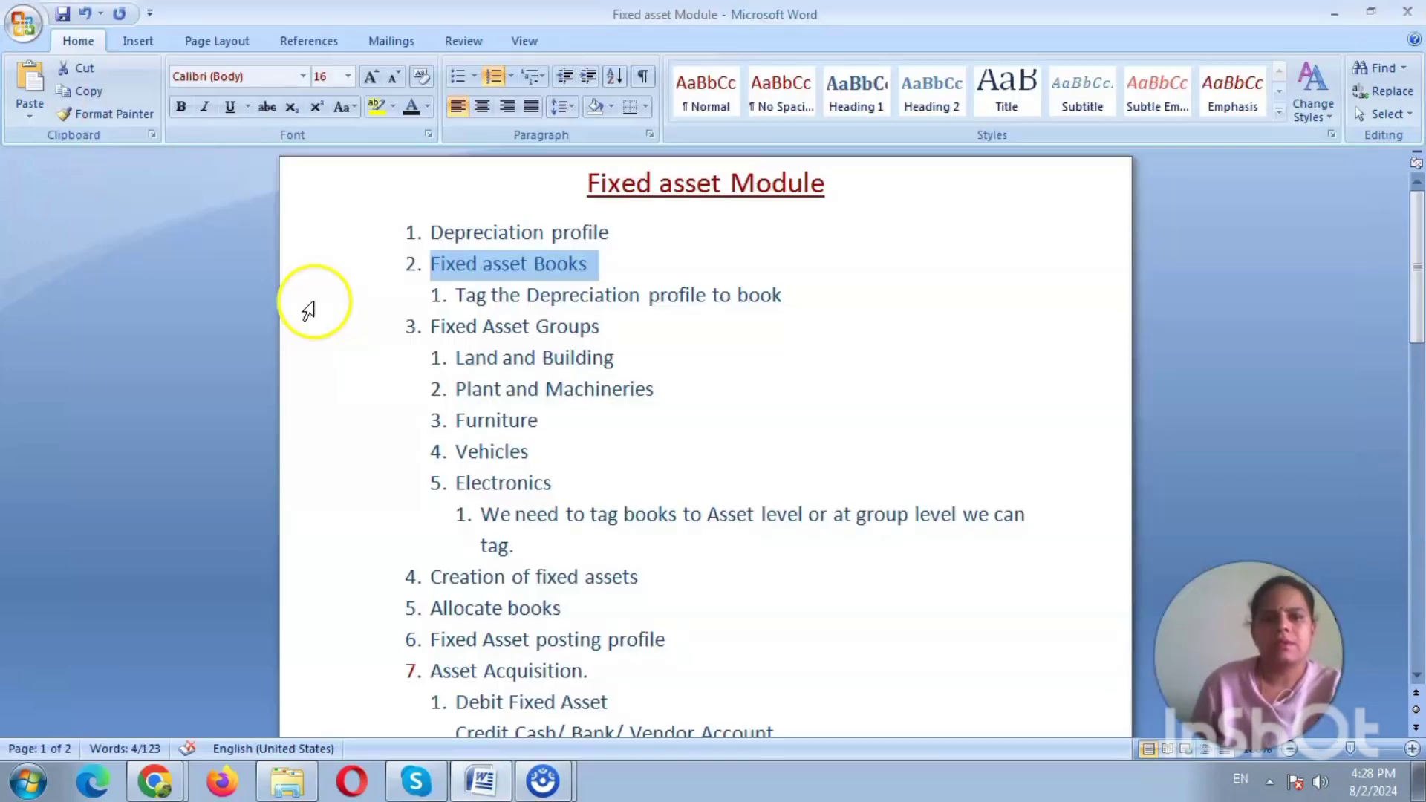
{"action": "key", "text": "alt+Tab"}
{"action": "key", "text": "Tab"}
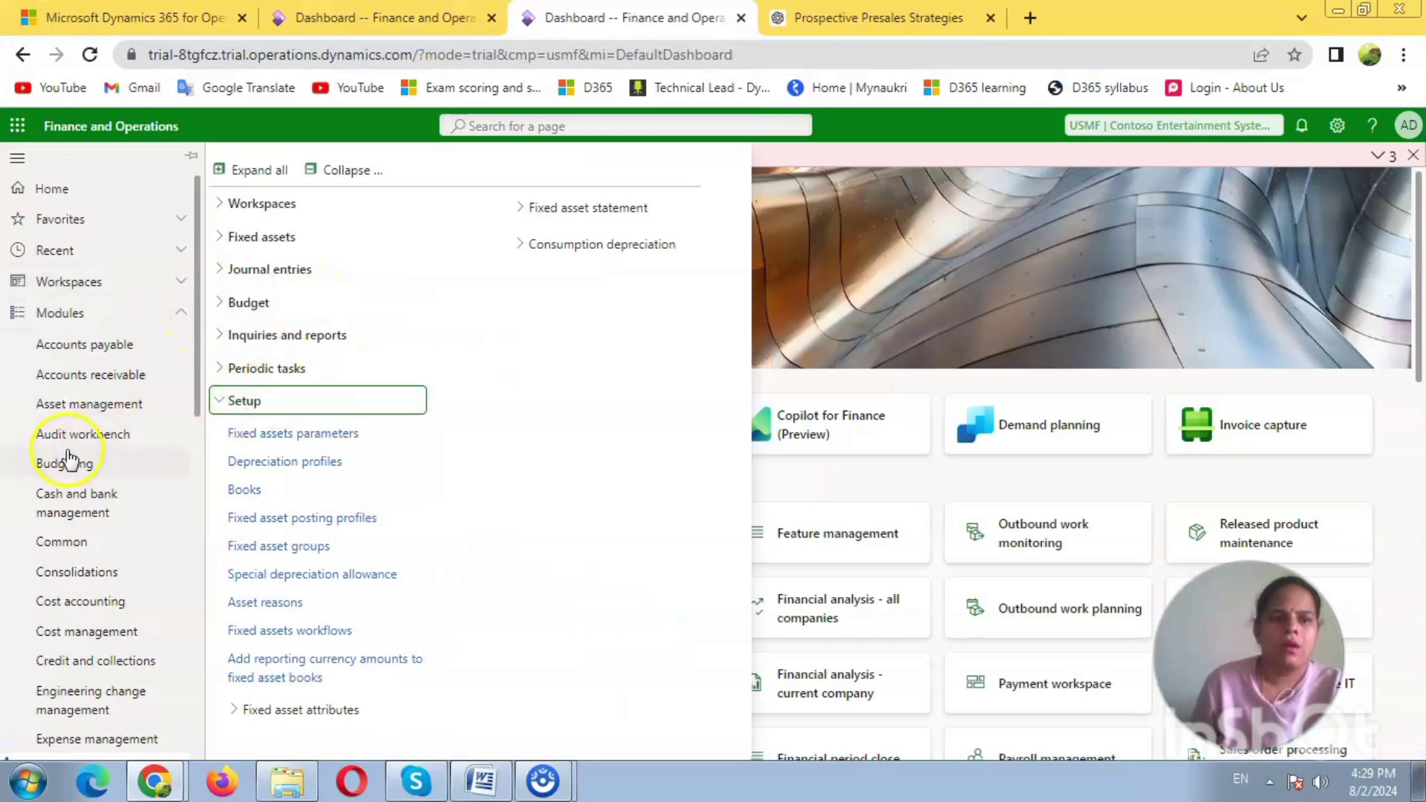
{"action": "left_click", "coordinate": [245, 489]}
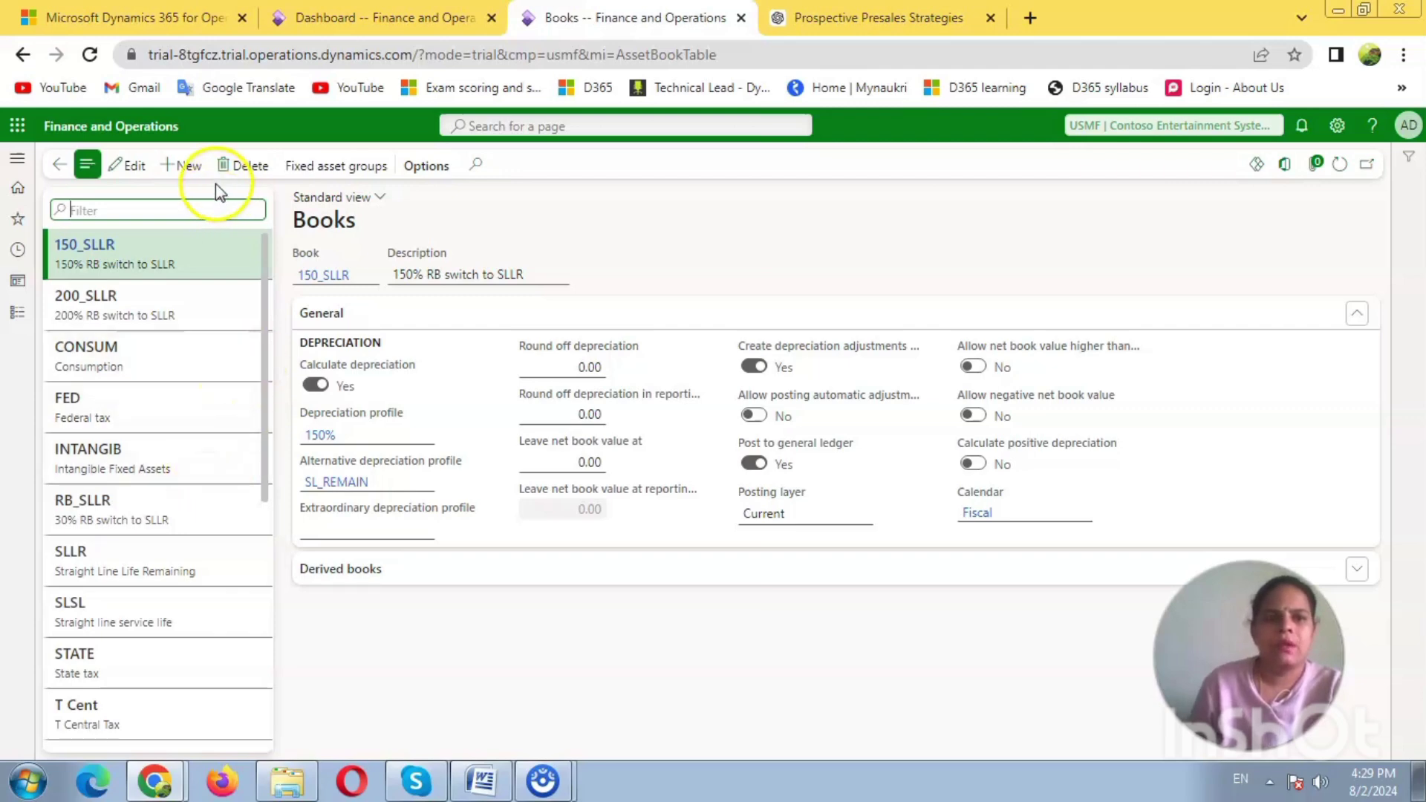
Create a new book with "Current T" as its identifier and "Current Test" as its description
{"action": "left_click", "coordinate": [187, 170]}
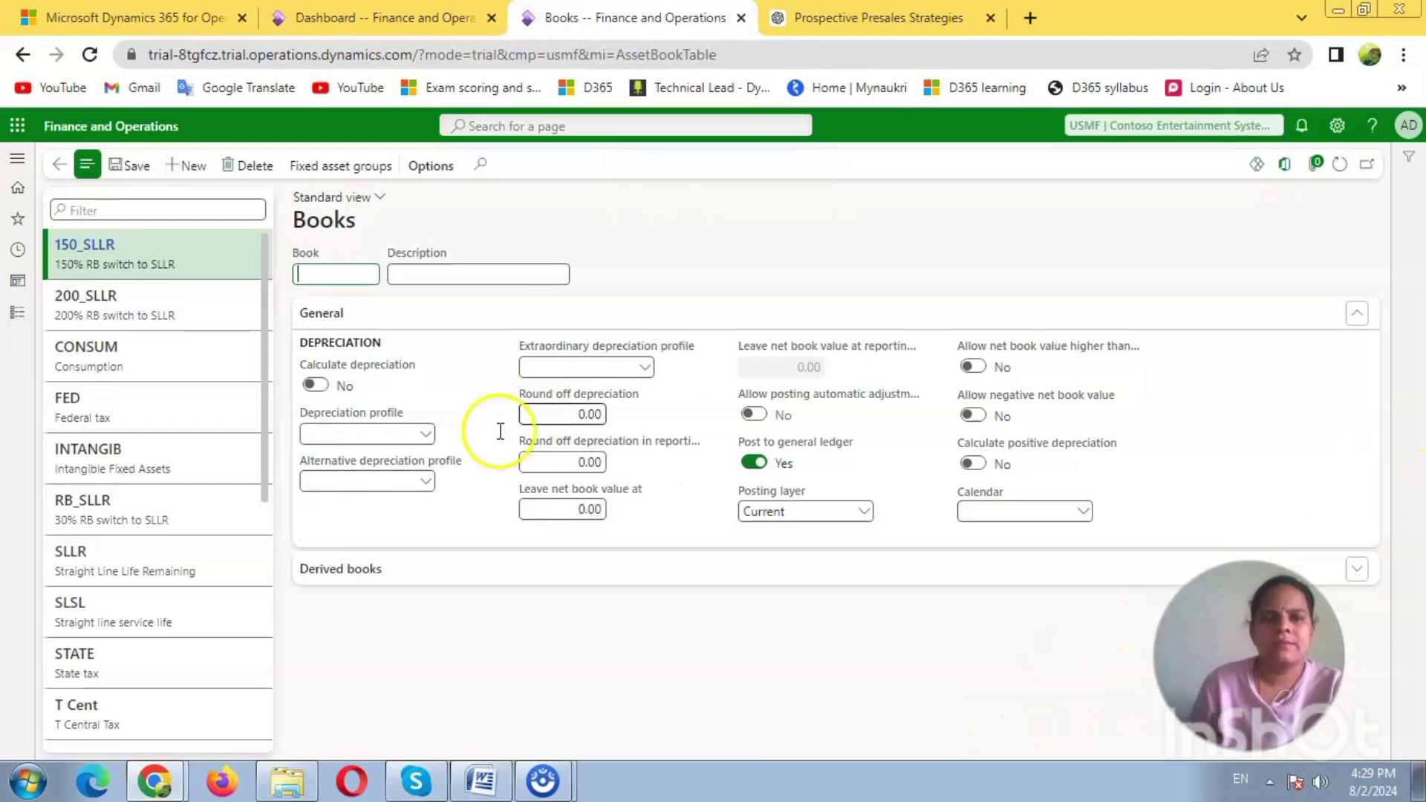
{"action": "scroll", "coordinate": [192, 433], "scroll_direction": "down", "scroll_amount": 5}
{"action": "left_click", "coordinate": [321, 281]}
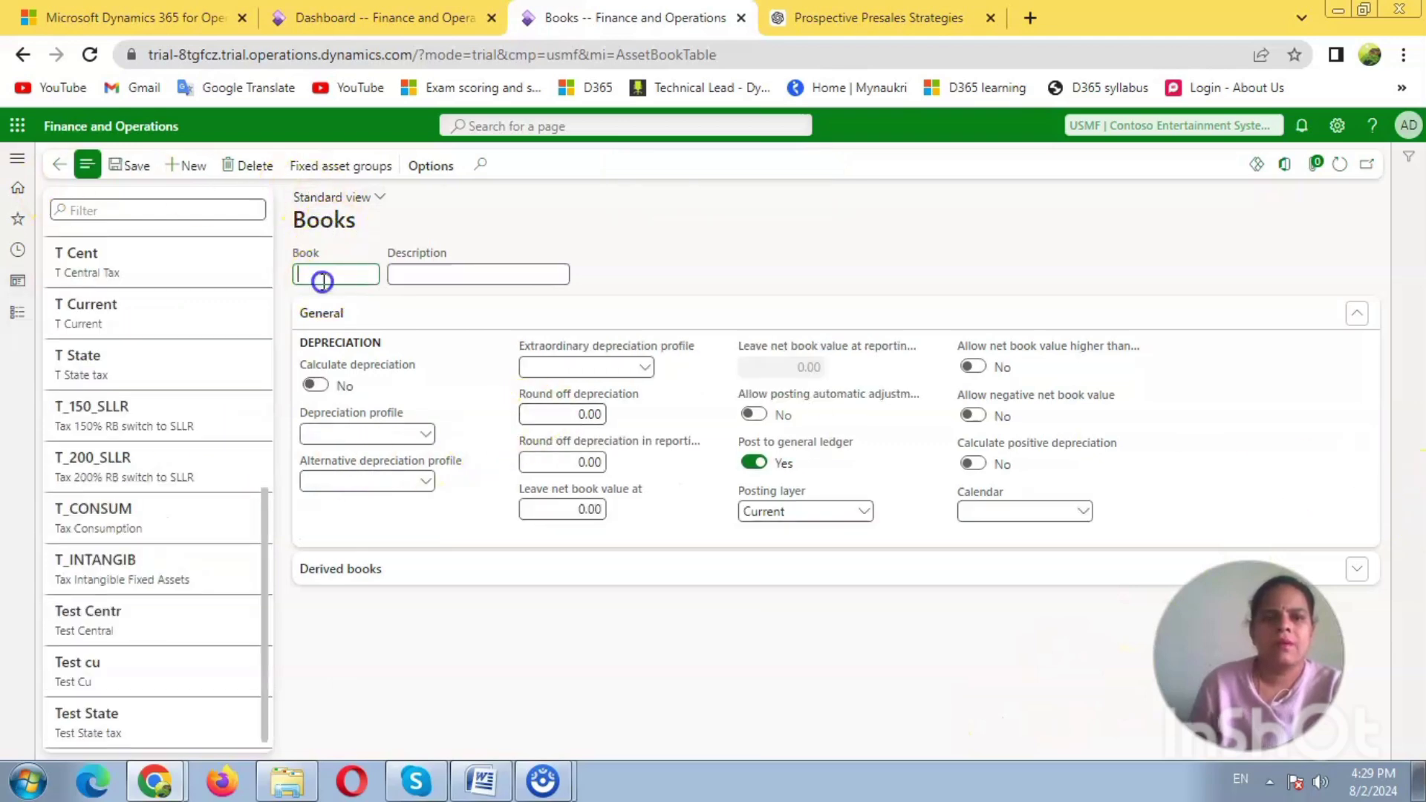
{"action": "type", "text": "T"}
{"action": "left_click", "coordinate": [897, 213]}
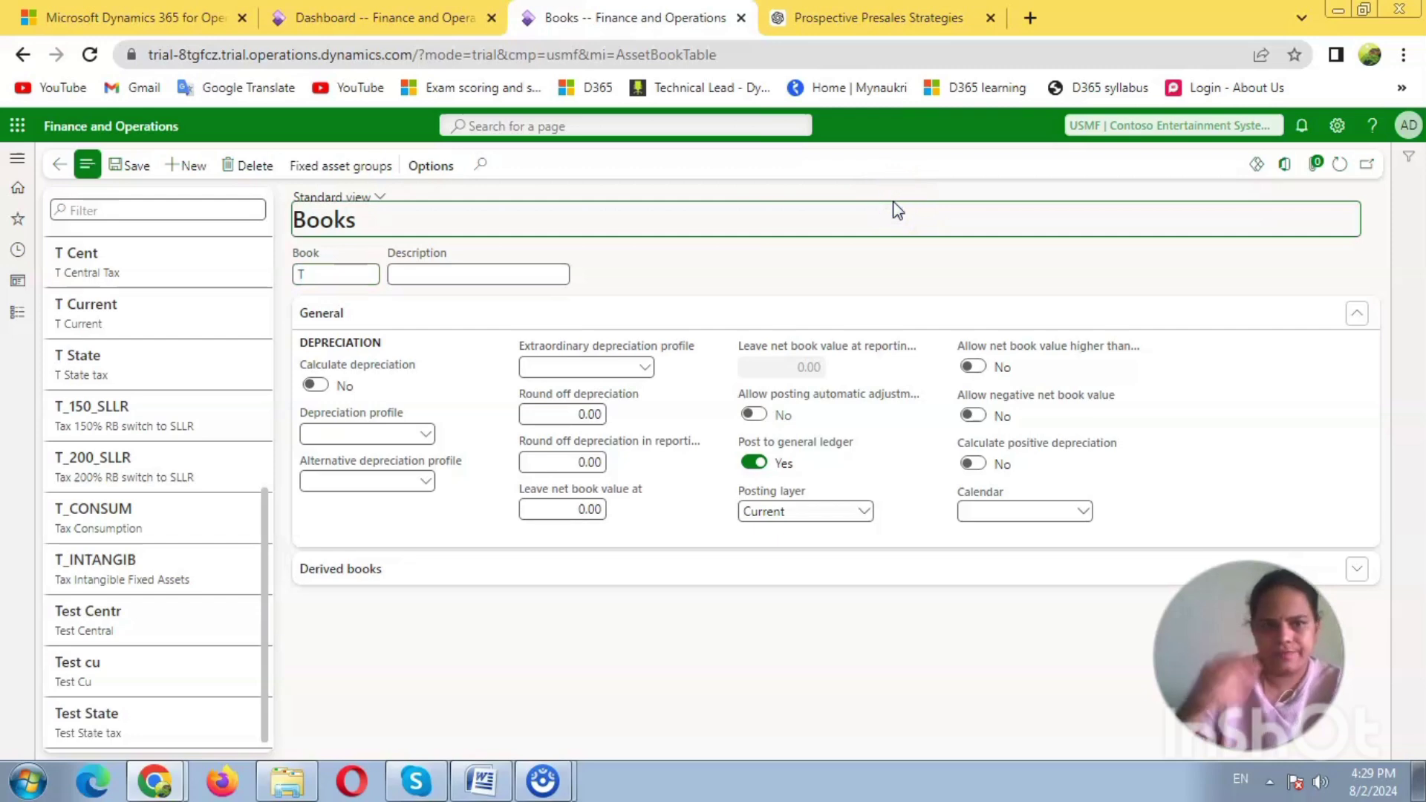
{"action": "left_click", "coordinate": [343, 280]}
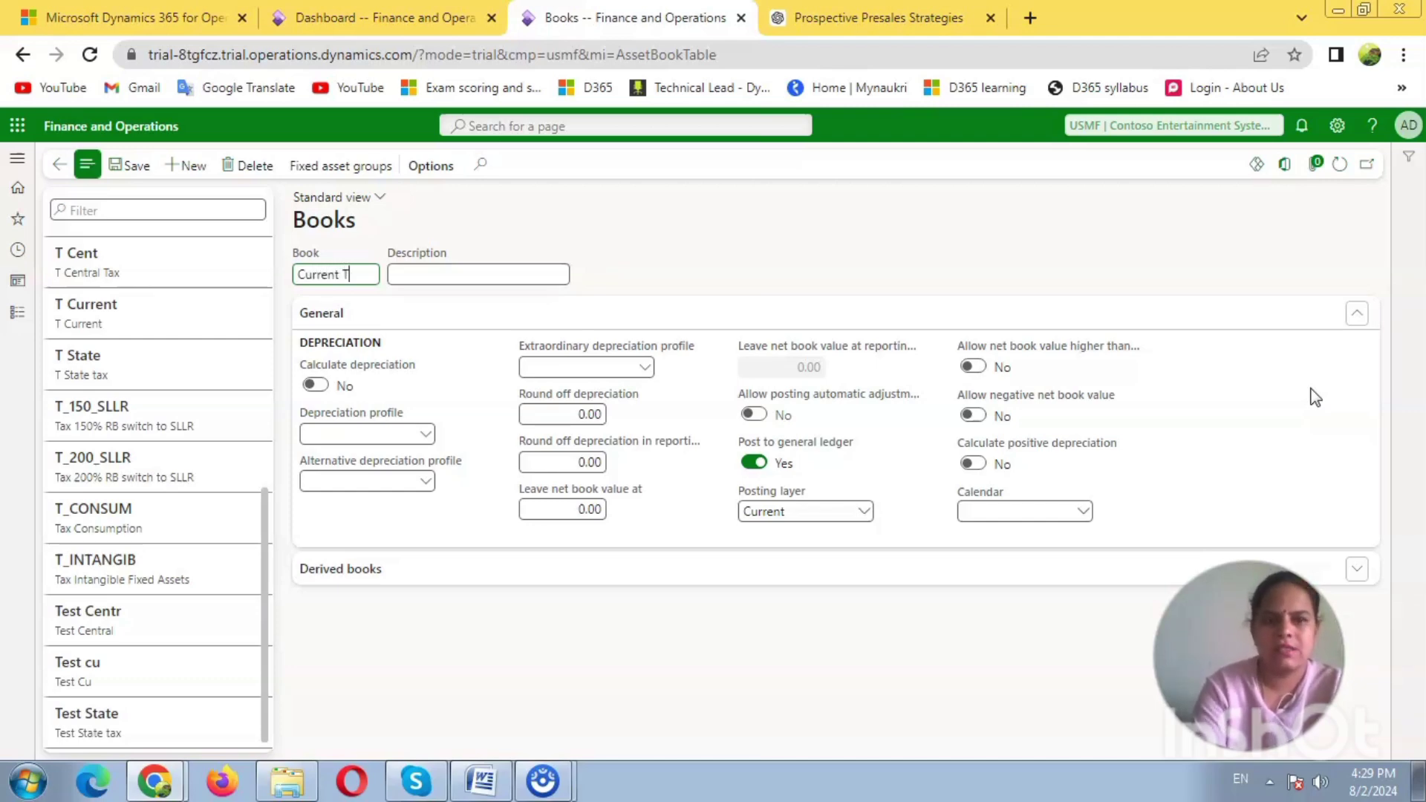
{"action": "key", "text": "Tab"}
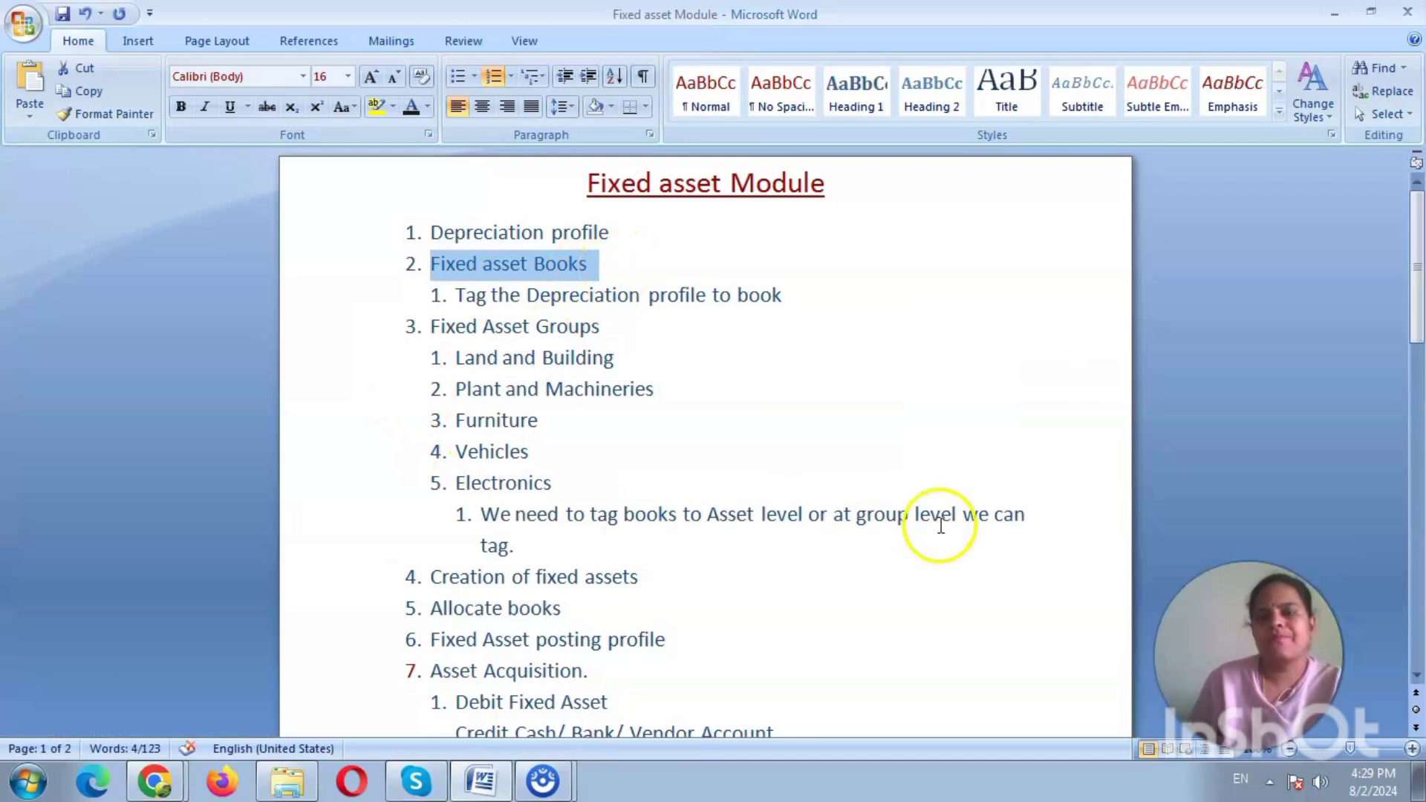
{"action": "key", "text": "alt+Tab"}
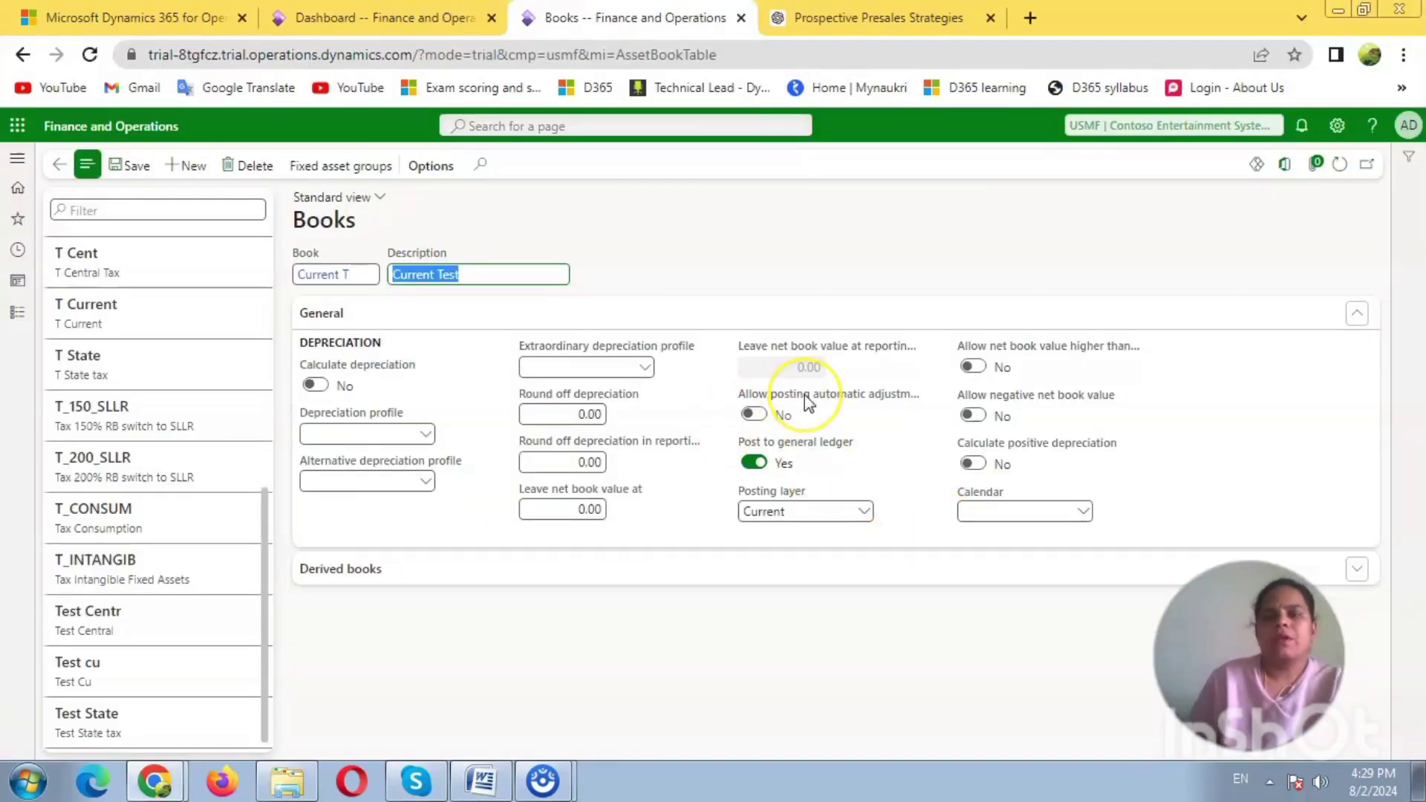
Examine the Post to general ledger setting of the new Current T book
{"action": "mouse_move", "coordinate": [808, 402]}
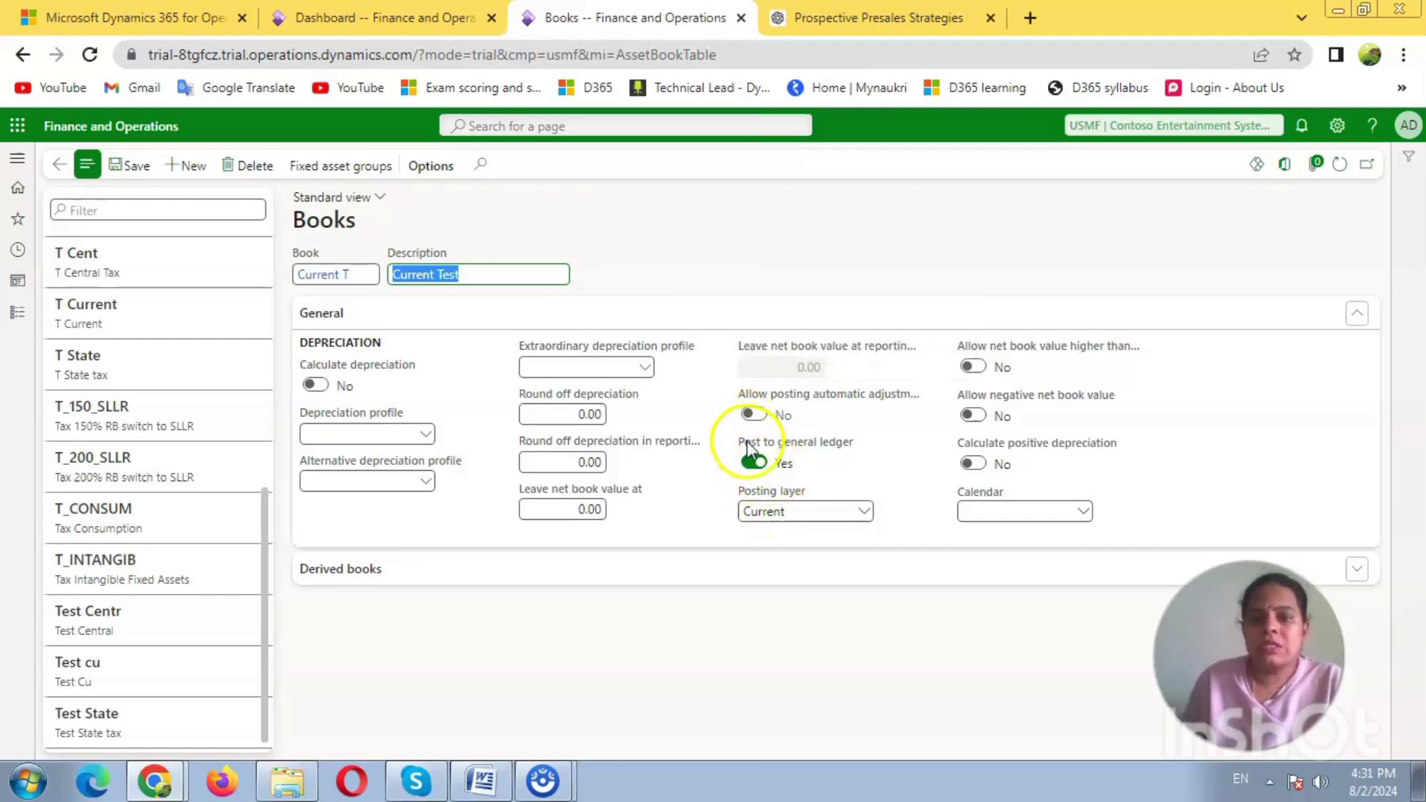
{"action": "left_click_drag", "start_coordinate": [741, 443], "coordinate": [849, 460]}
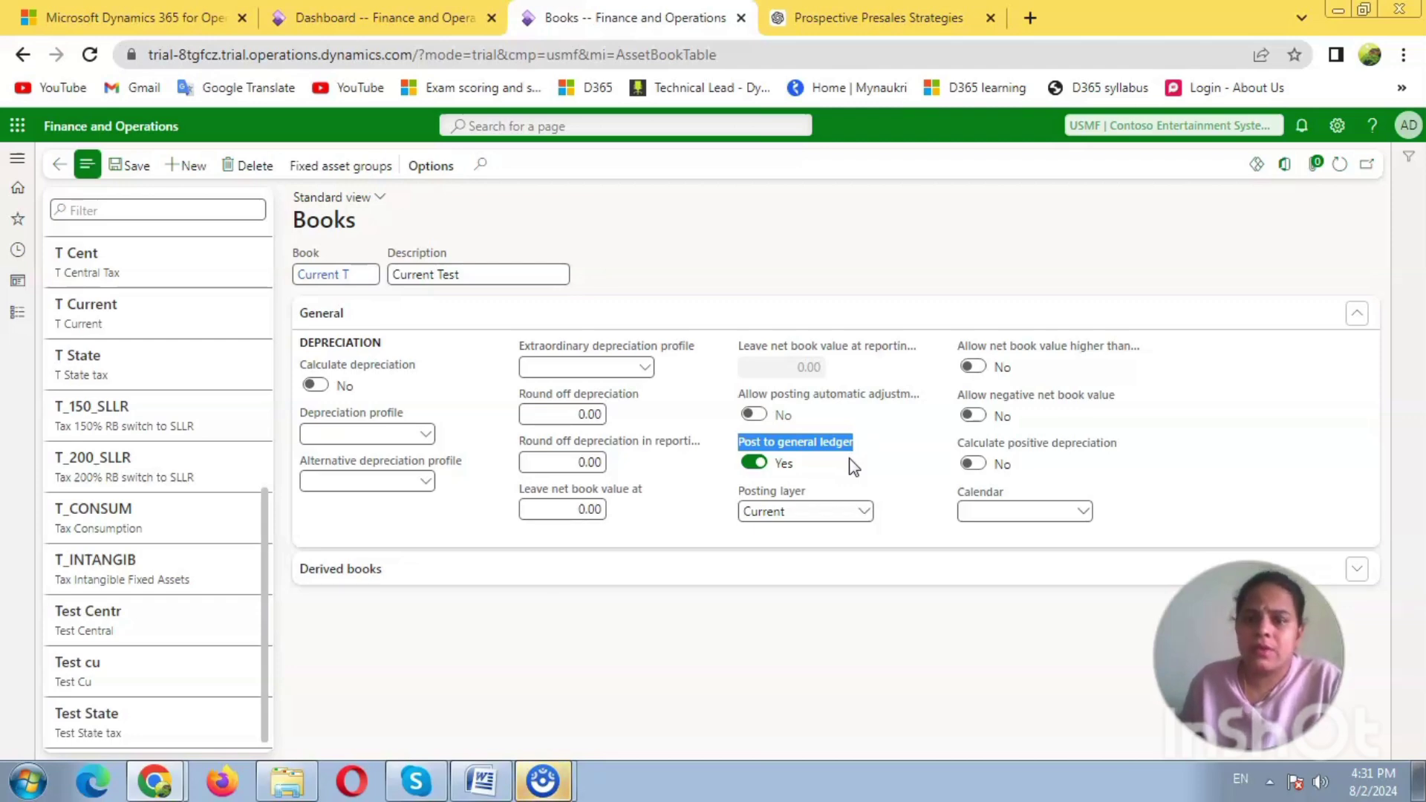
{"action": "left_click", "coordinate": [852, 456]}
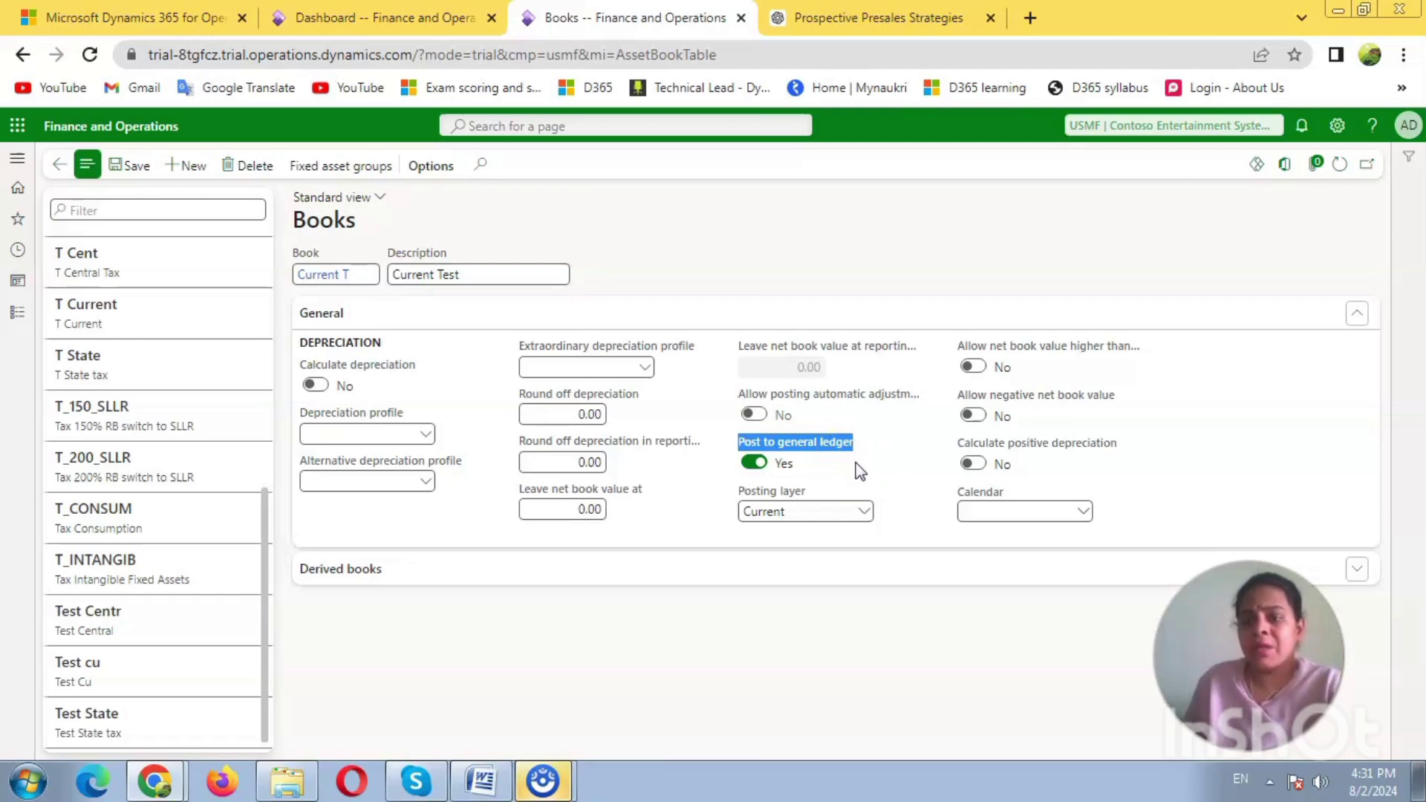
{"action": "left_click", "coordinate": [859, 468]}
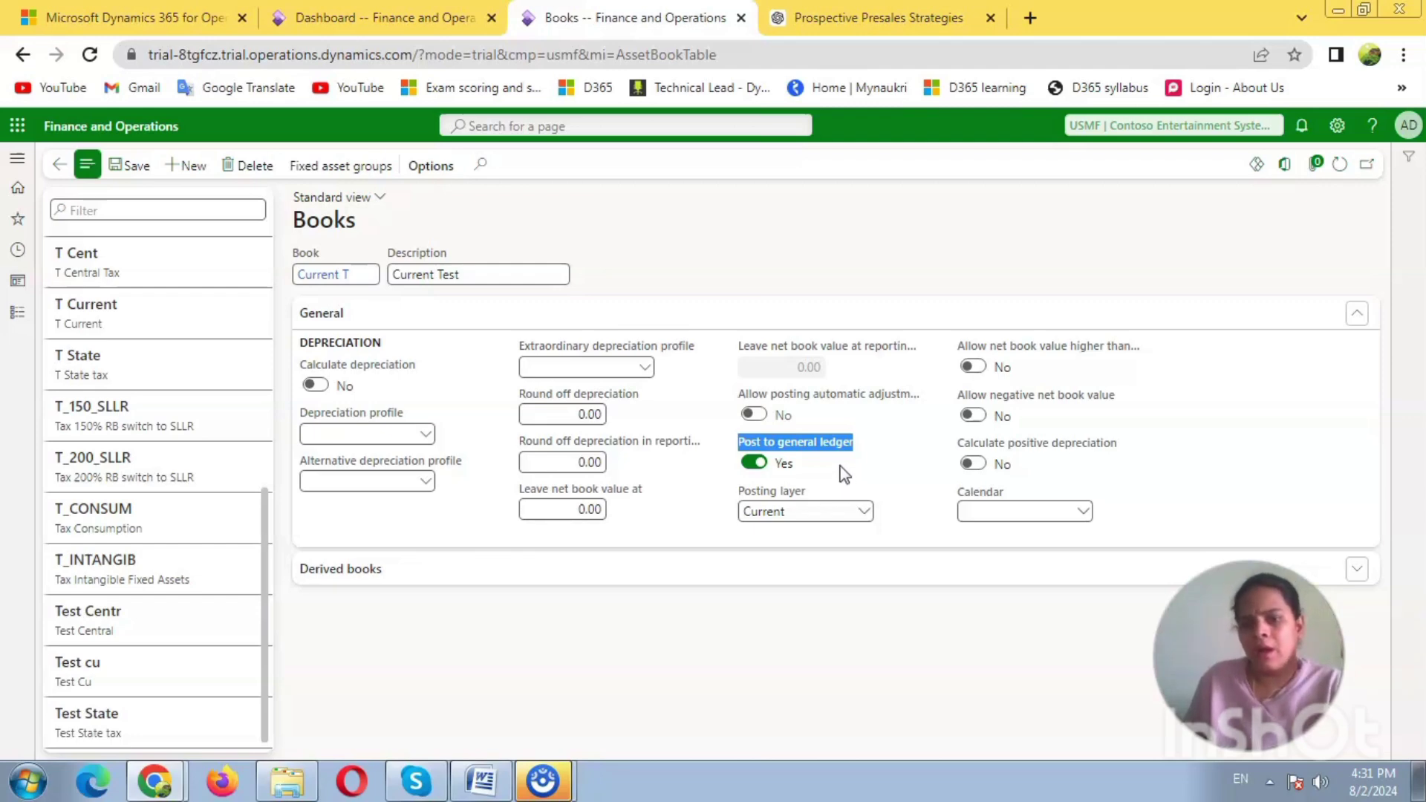
{"action": "left_click", "coordinate": [848, 467]}
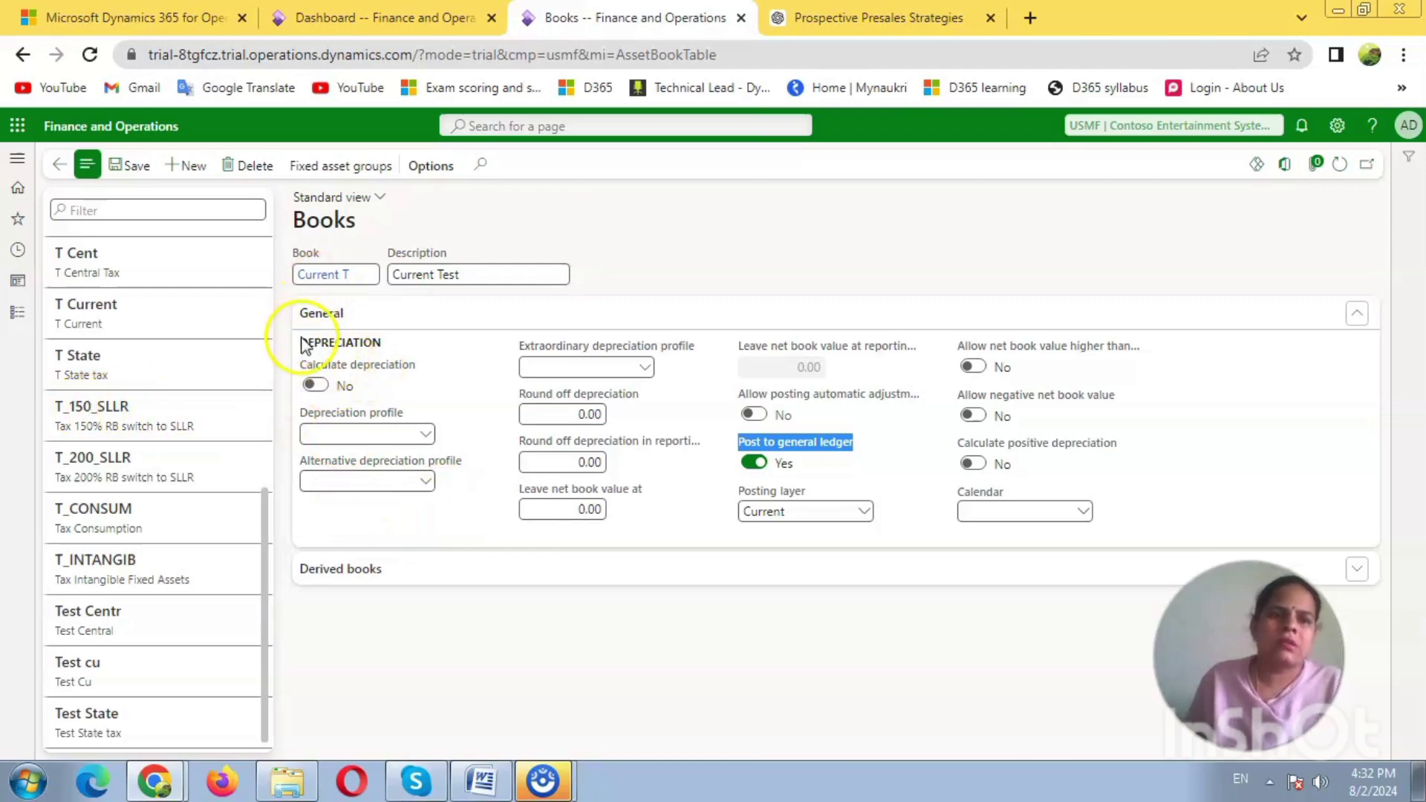
Turn on Calculate depreciation for the new Current T book
{"action": "left_click_drag", "start_coordinate": [387, 364], "coordinate": [297, 361]}
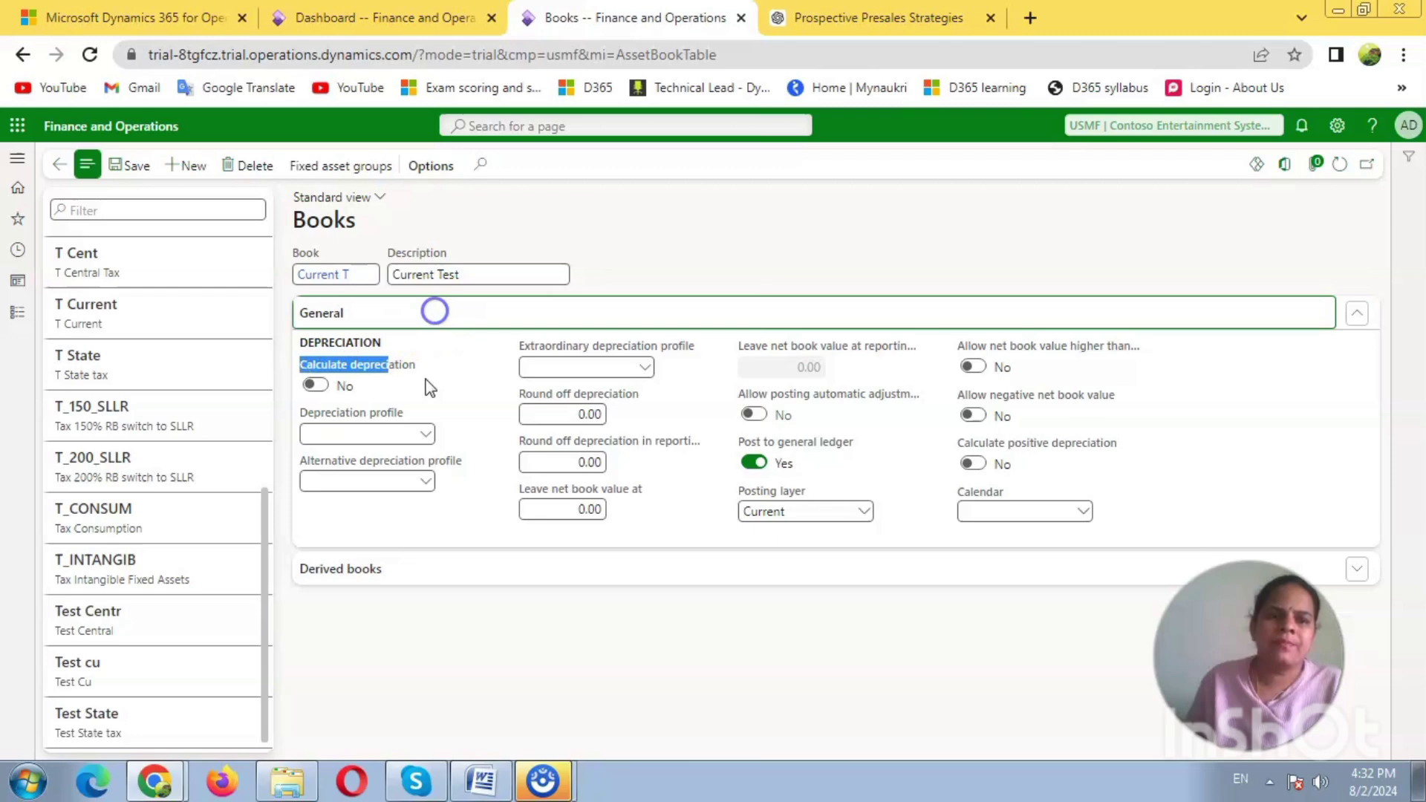
{"action": "left_click", "coordinate": [416, 313]}
{"action": "left_click", "coordinate": [320, 386]}
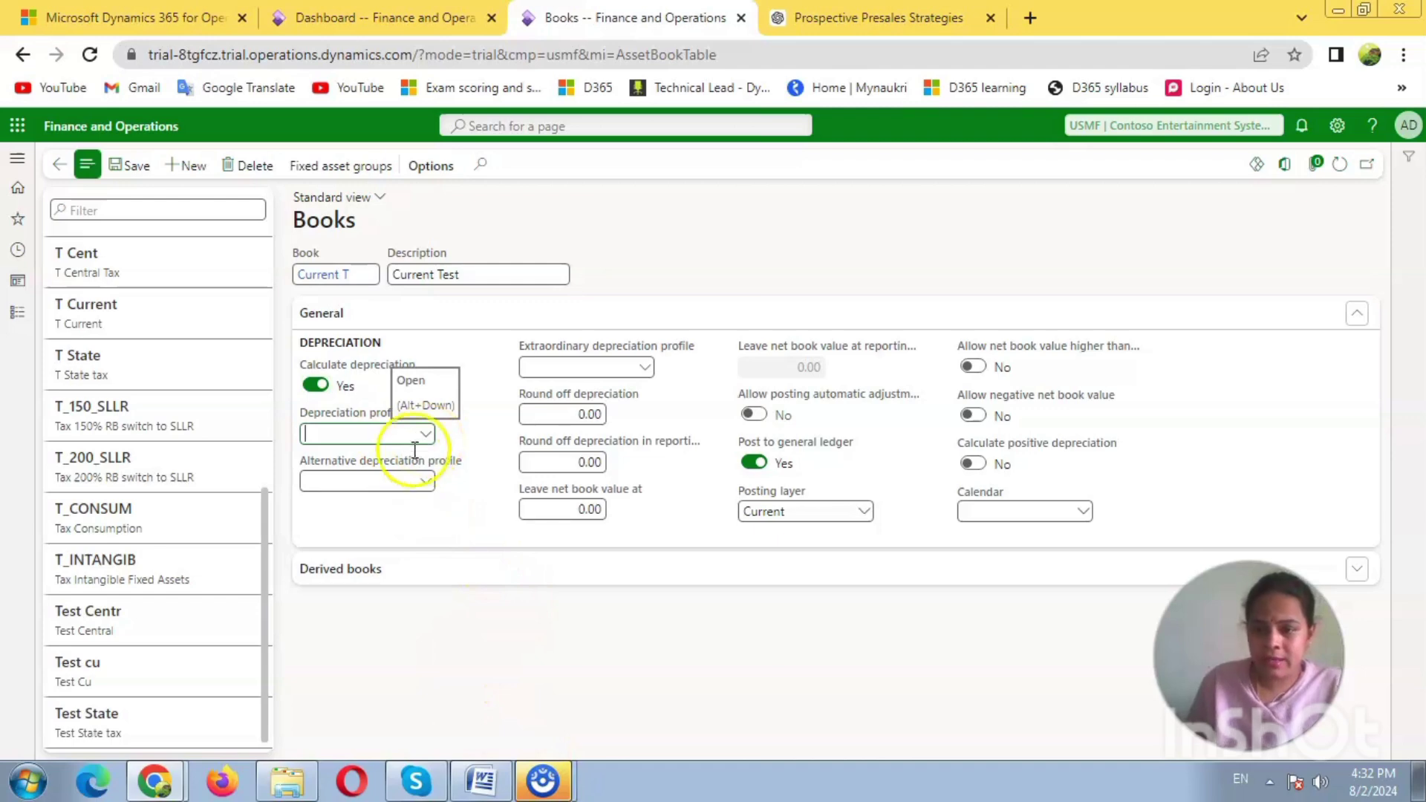
Assign Test profi as the depreciation profile of the Current T book
{"action": "mouse_move", "coordinate": [399, 469]}
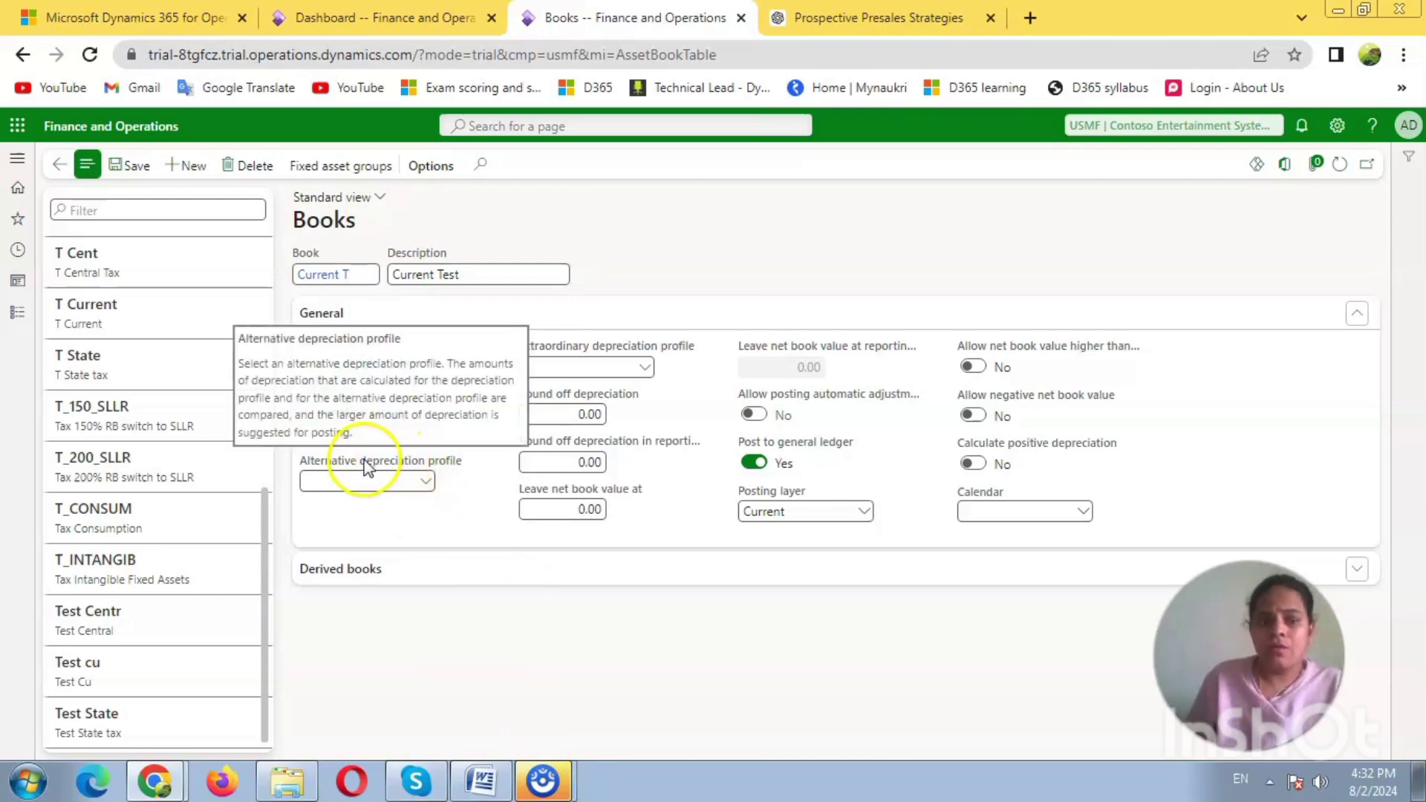
{"action": "left_click", "coordinate": [384, 438]}
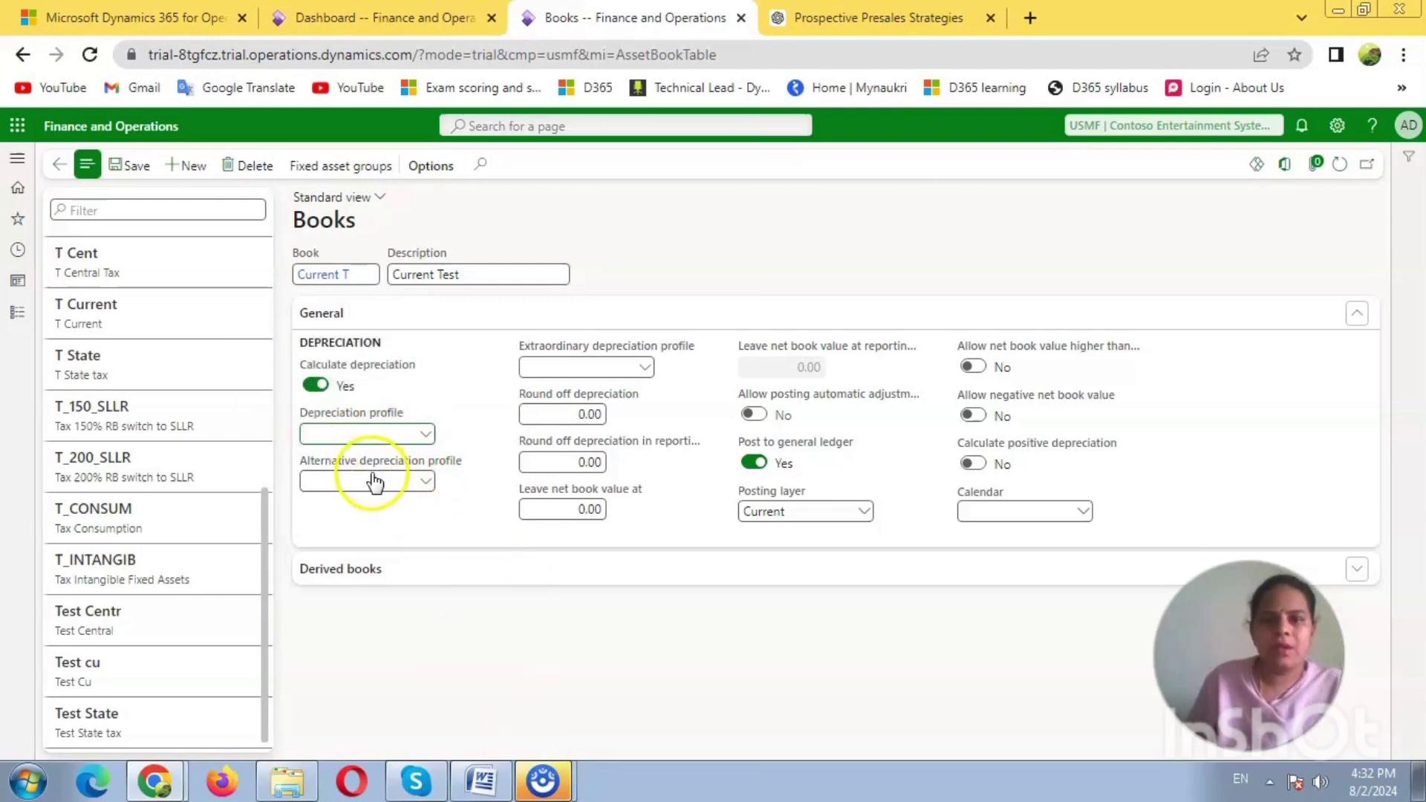
{"action": "left_click", "coordinate": [354, 434]}
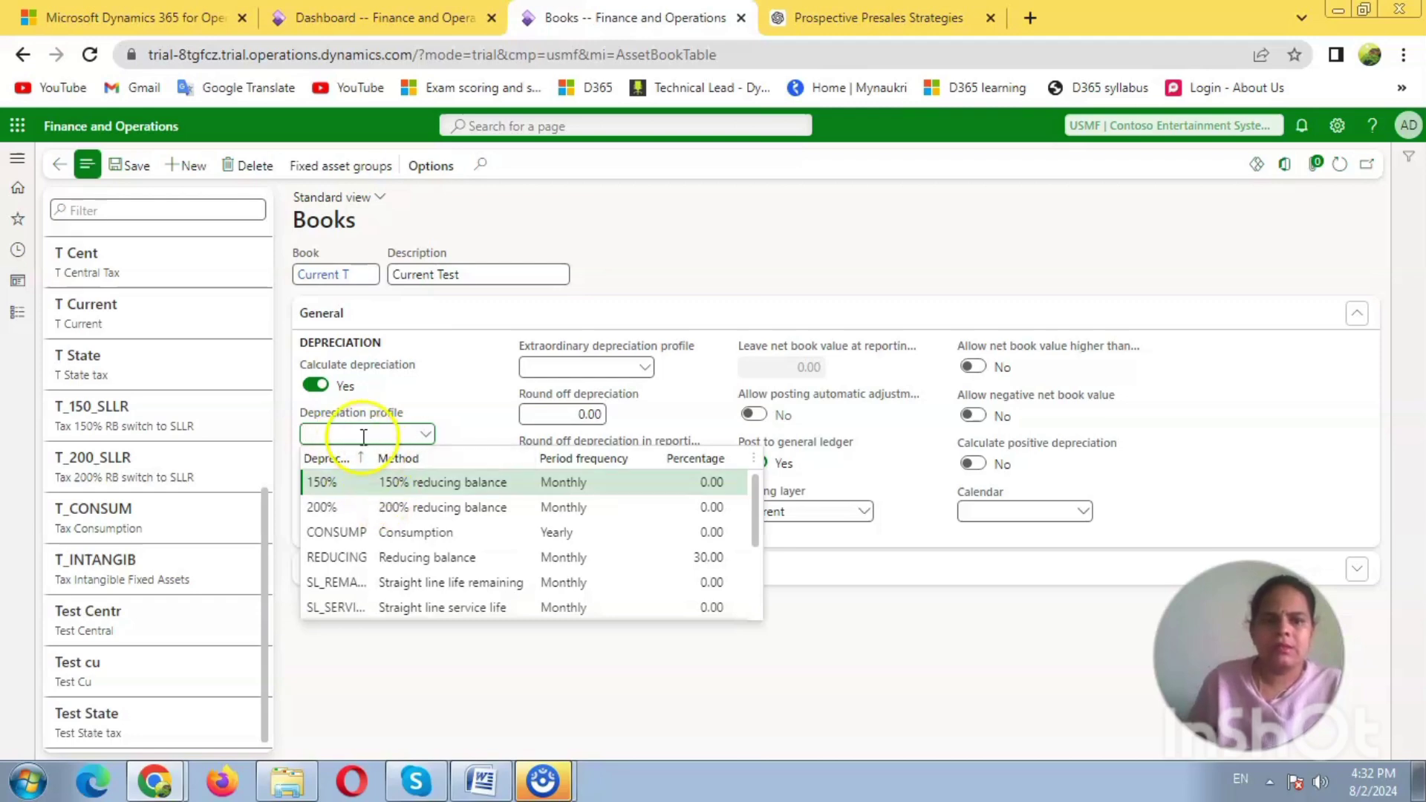
{"action": "type", "text": "t"}
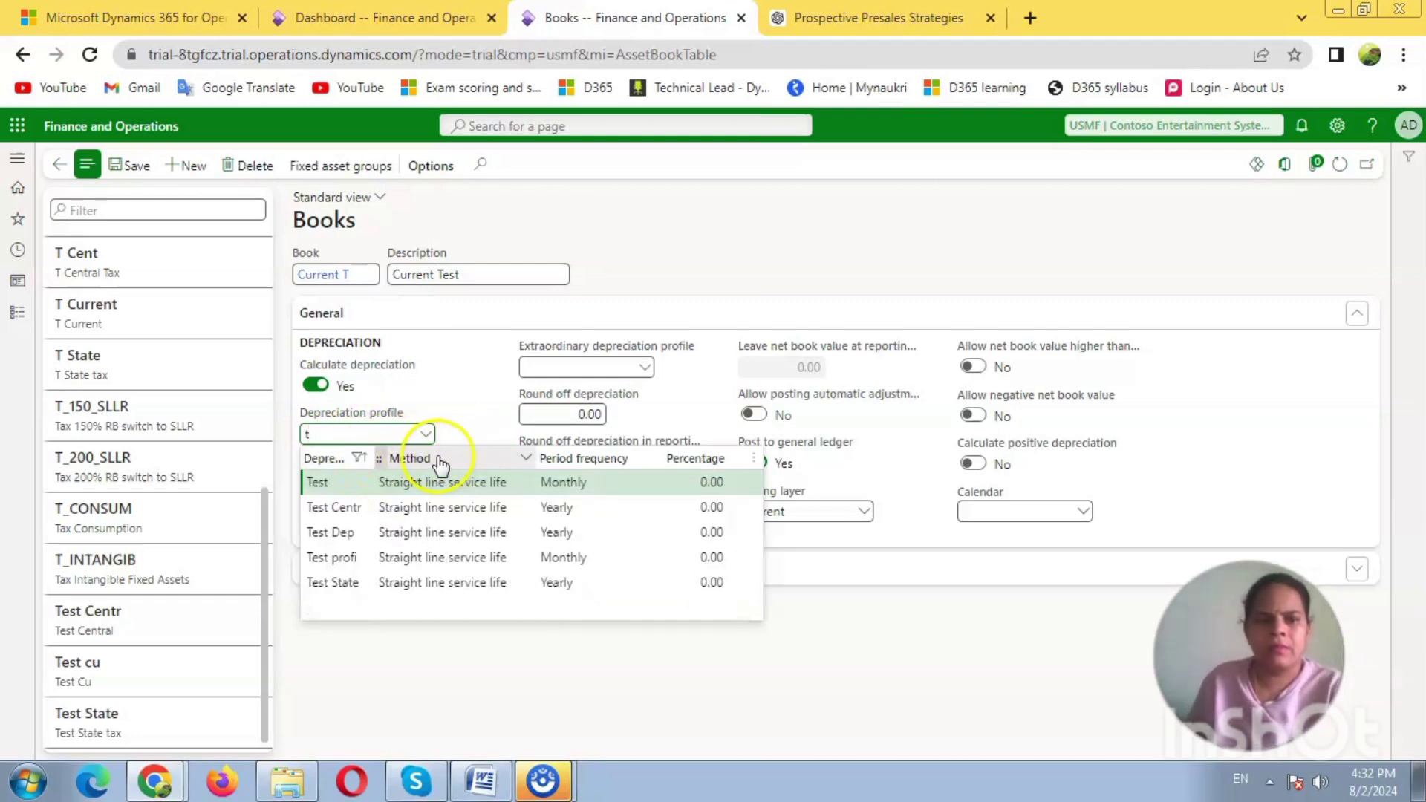
{"action": "type", "text": "es"}
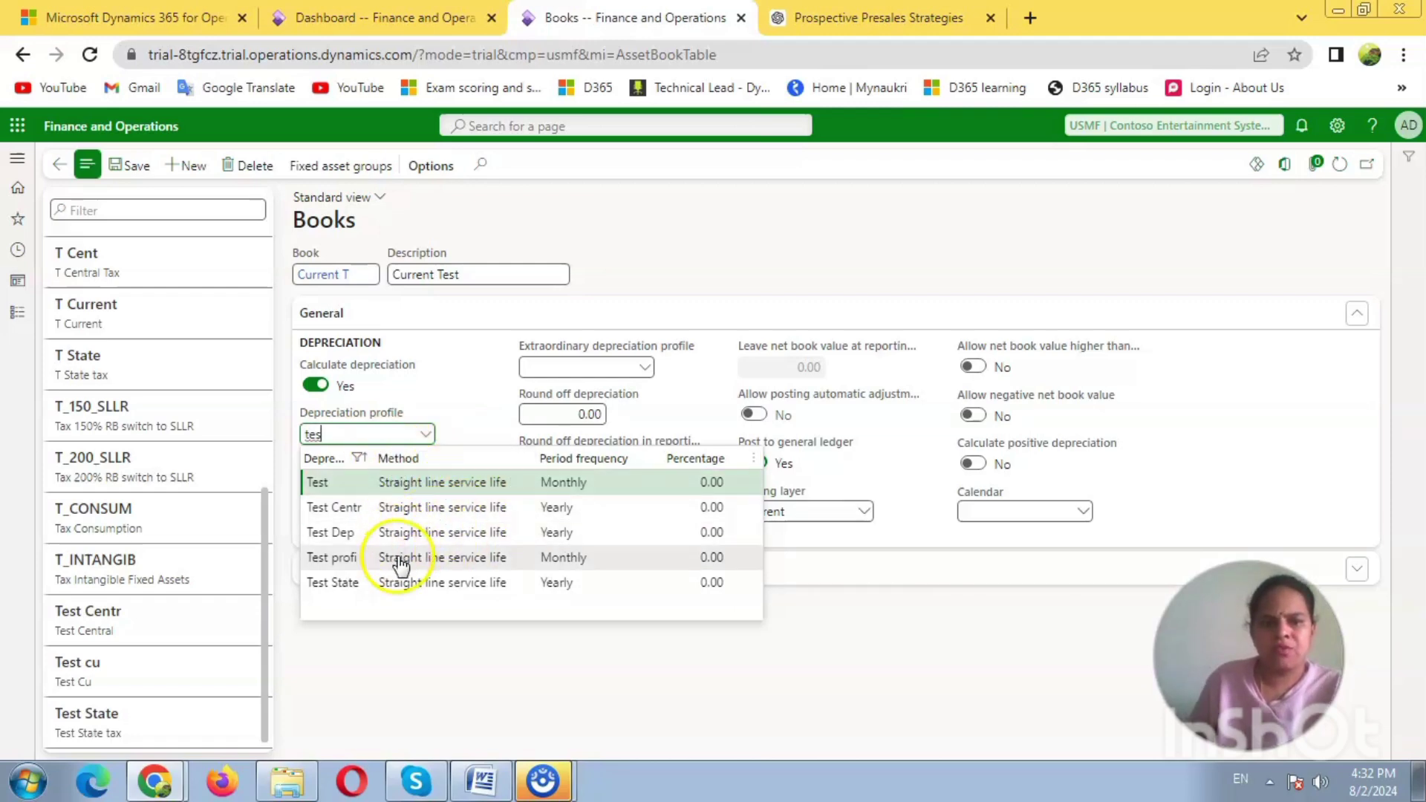
{"action": "left_click", "coordinate": [433, 558]}
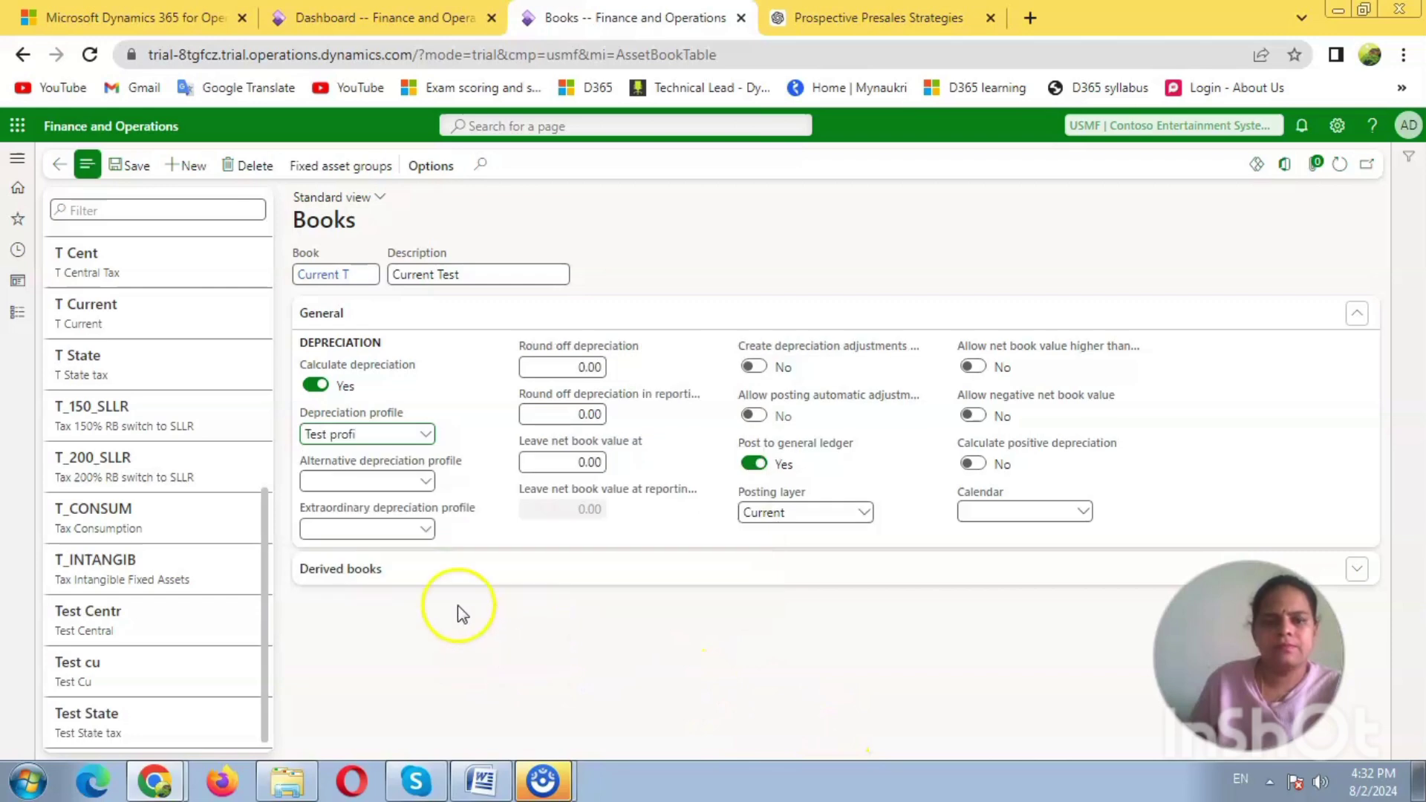
{"action": "left_click", "coordinate": [389, 487]}
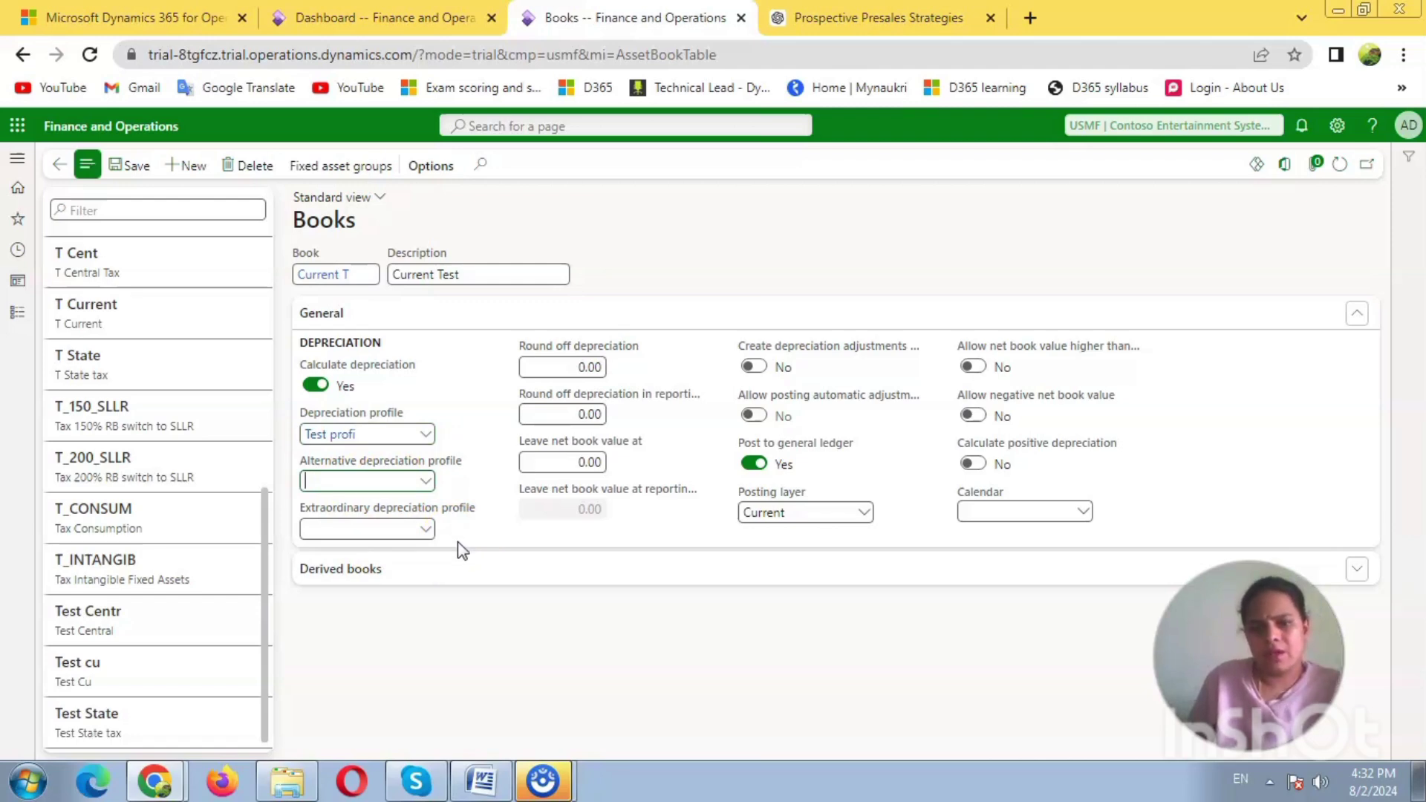
{"action": "left_click", "coordinate": [455, 519]}
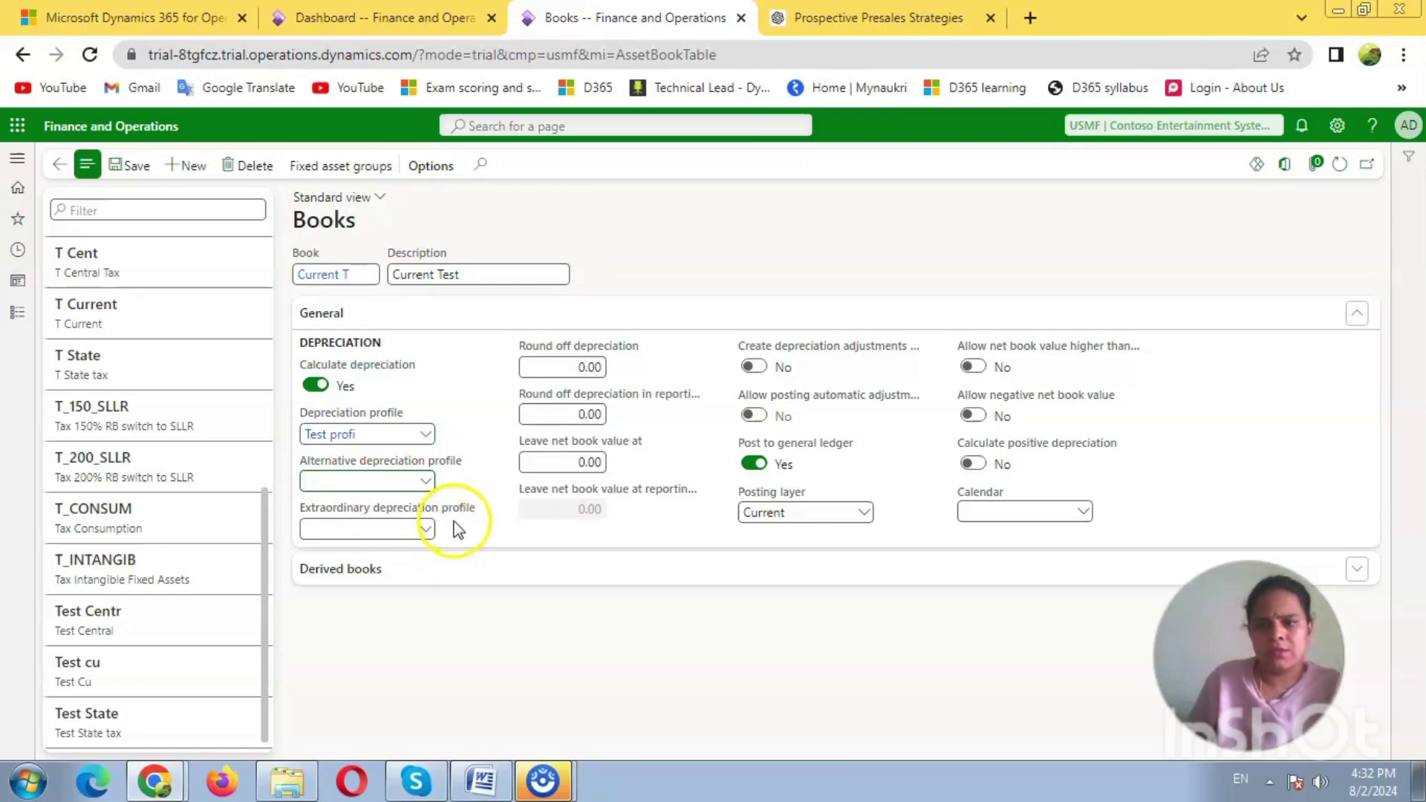
{"action": "left_click", "coordinate": [365, 528]}
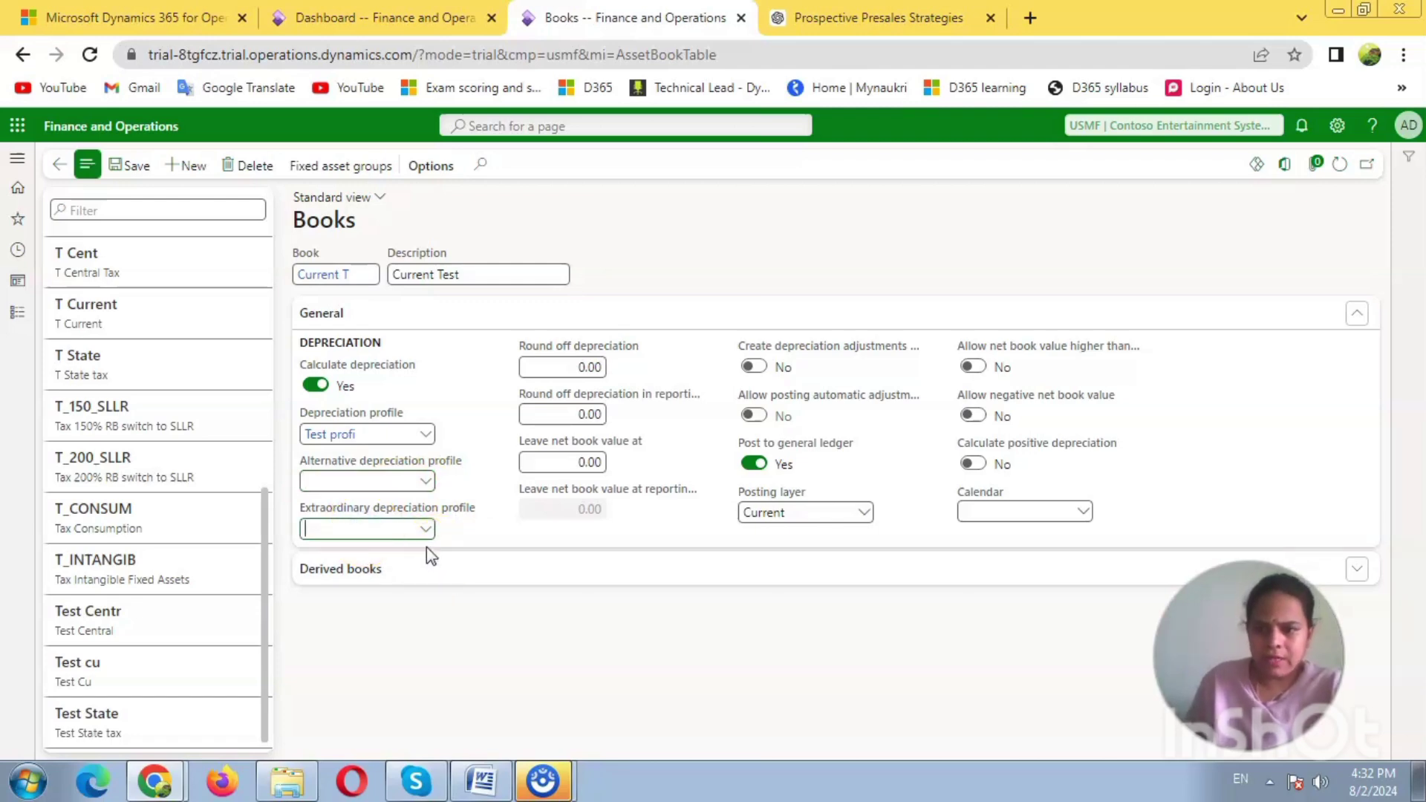
{"action": "left_click", "coordinate": [528, 523]}
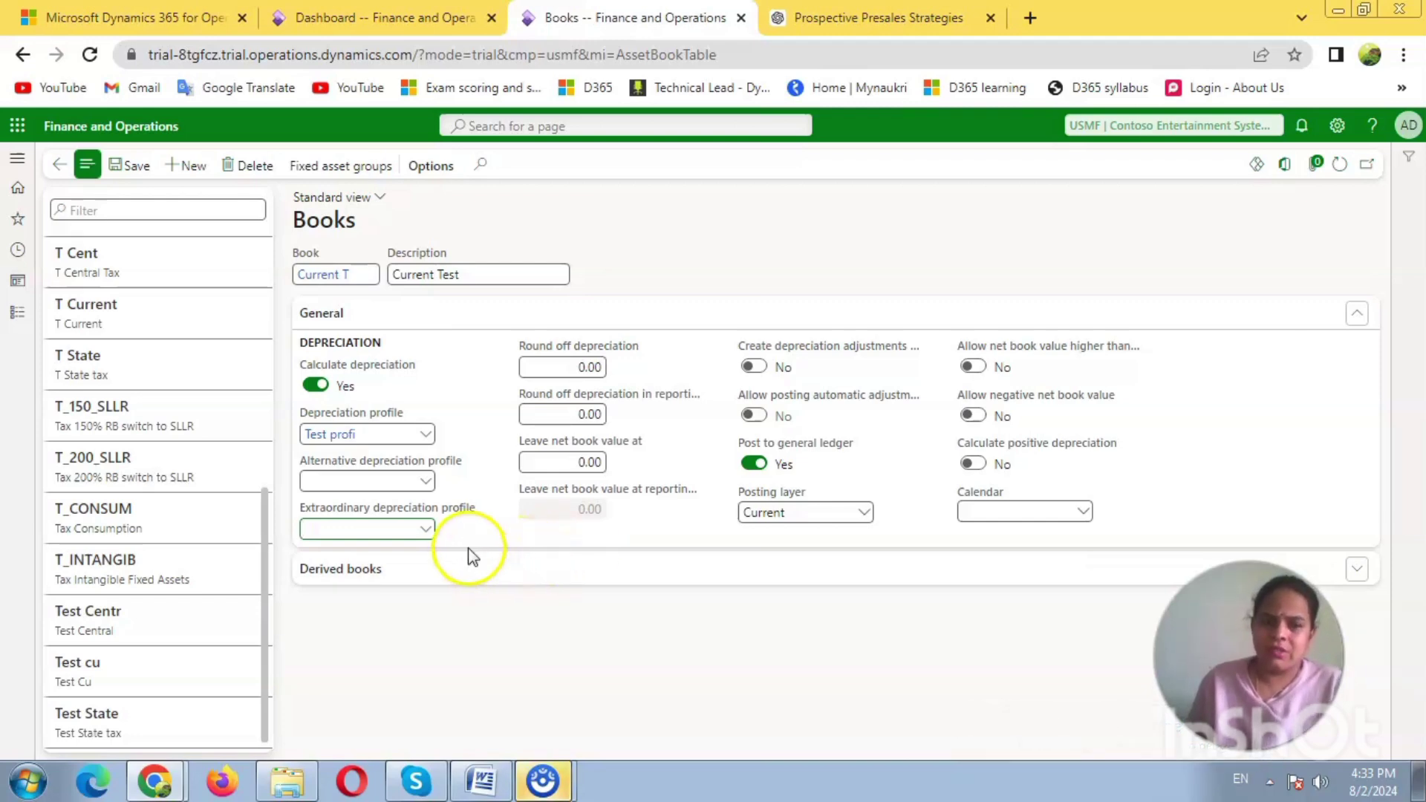
{"action": "left_click", "coordinate": [410, 533]}
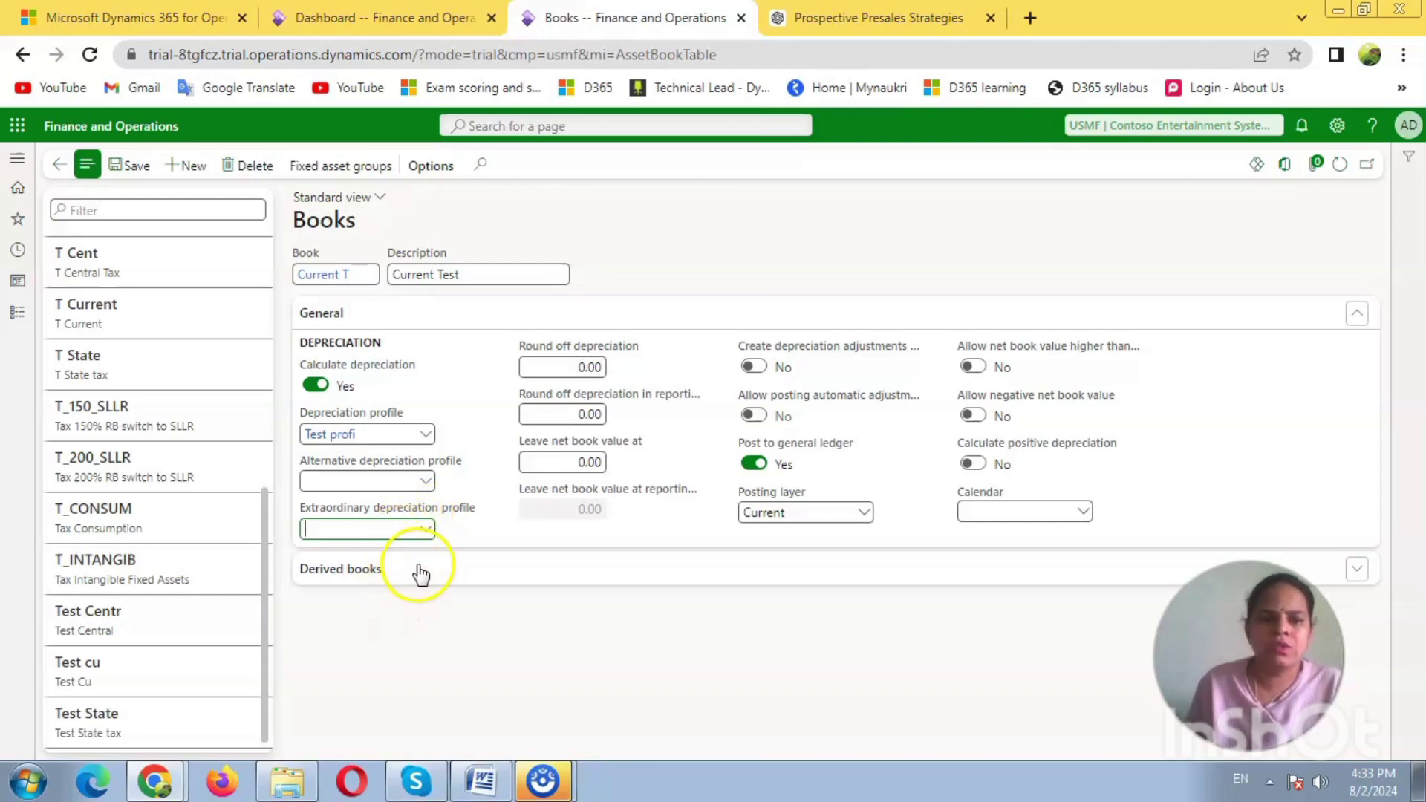
Turn on Create depreciation adjustments for the Current T book
{"action": "left_click", "coordinate": [558, 369]}
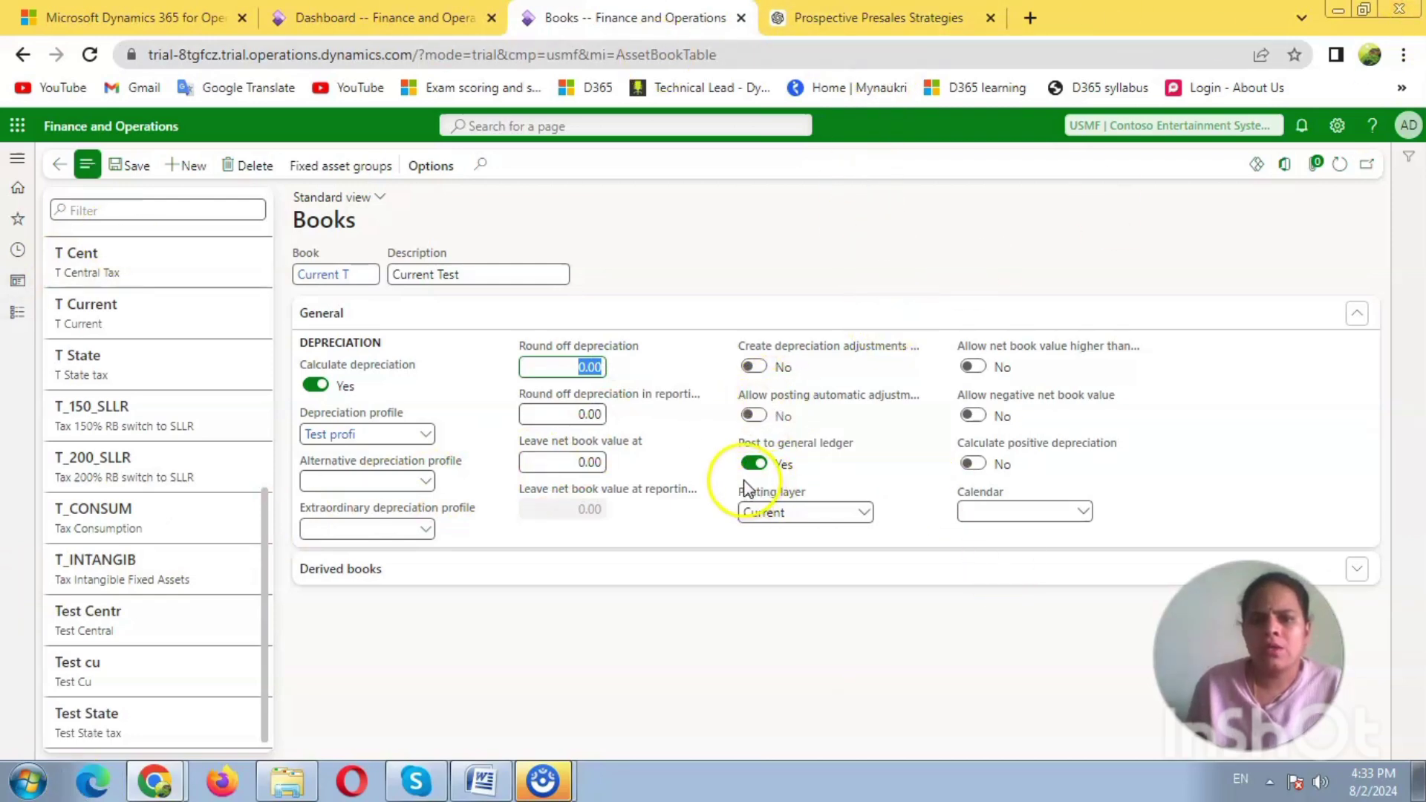
{"action": "left_click", "coordinate": [758, 418]}
{"action": "left_click", "coordinate": [765, 368]}
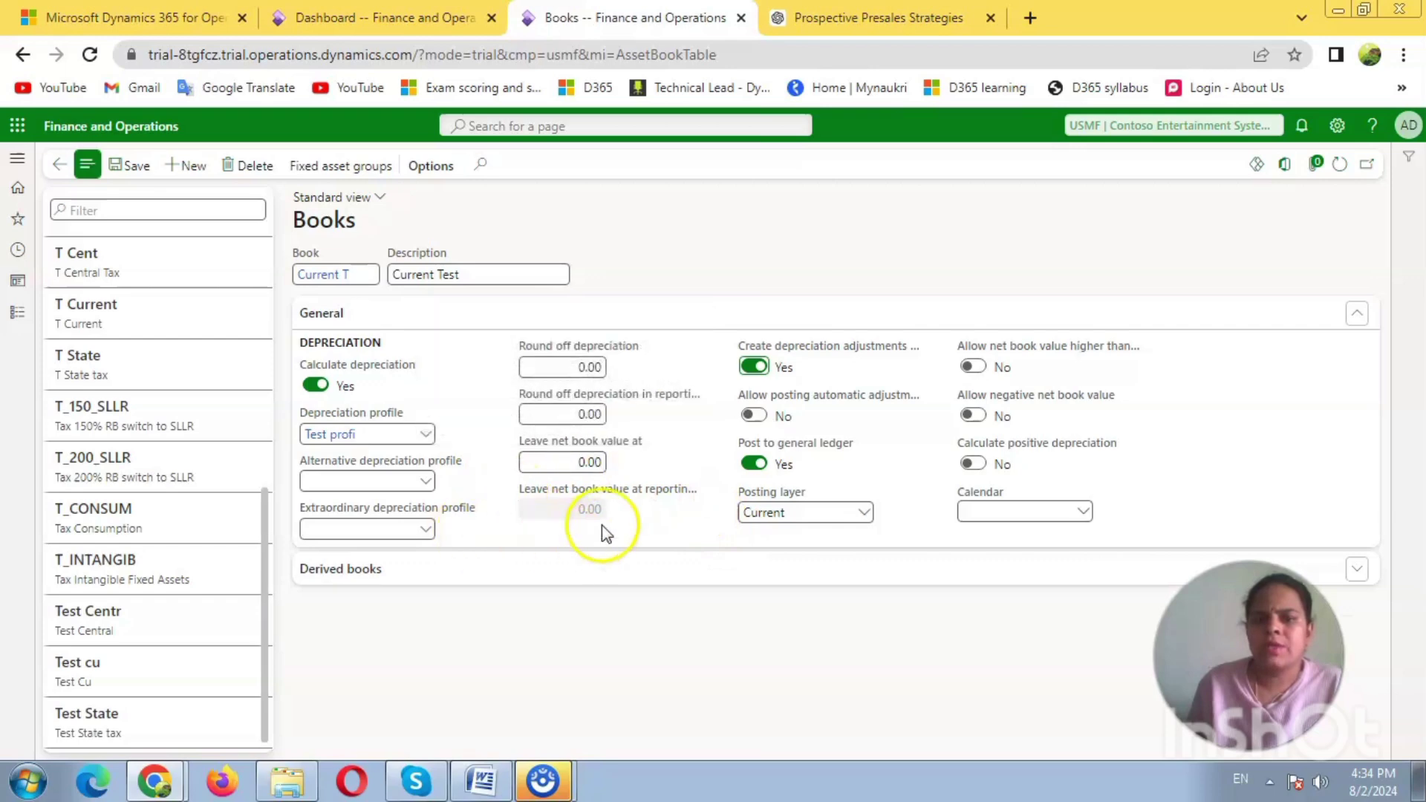
Examine the posting layer and calendar choices available for the Current T book
{"action": "left_click", "coordinate": [854, 512]}
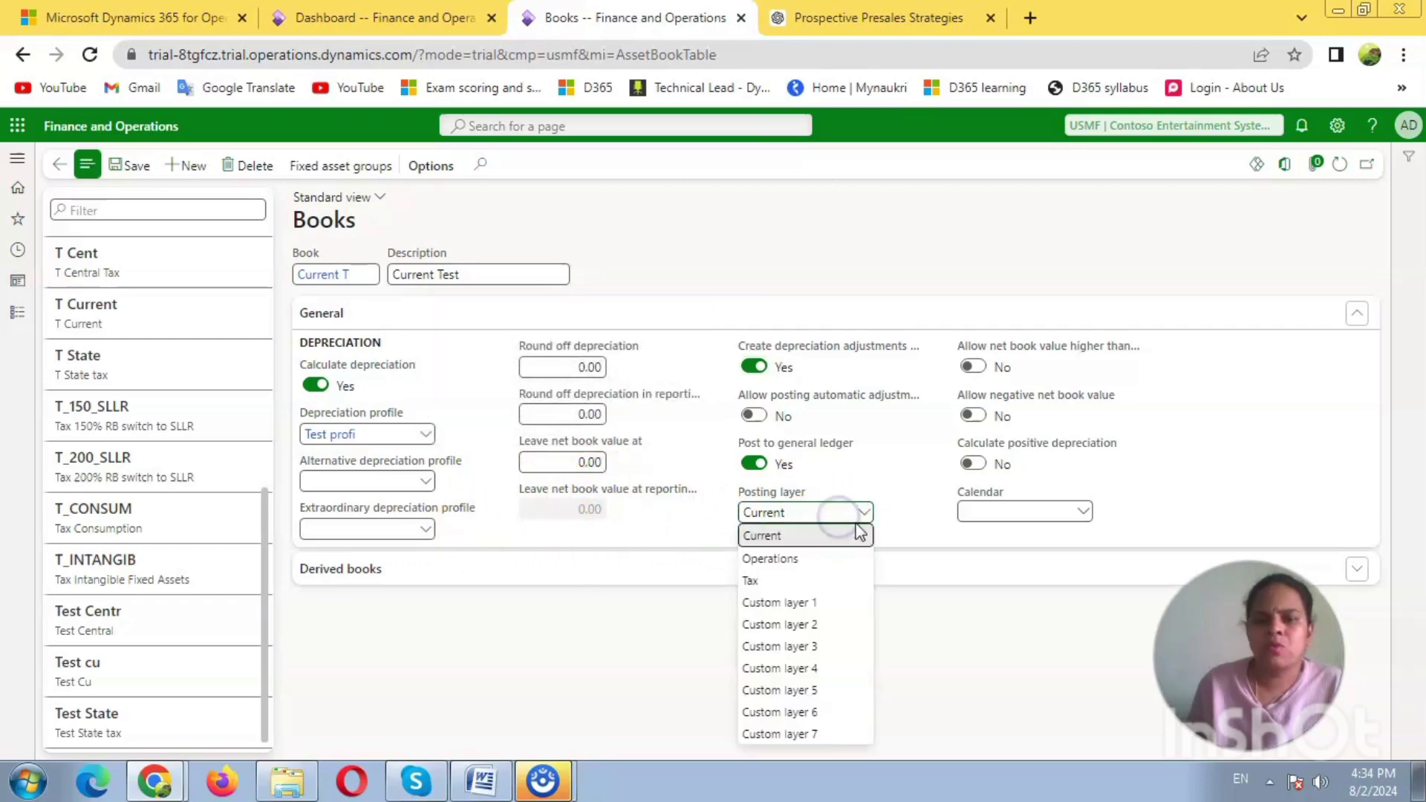
{"action": "left_click", "coordinate": [860, 520]}
{"action": "left_click", "coordinate": [1013, 511]}
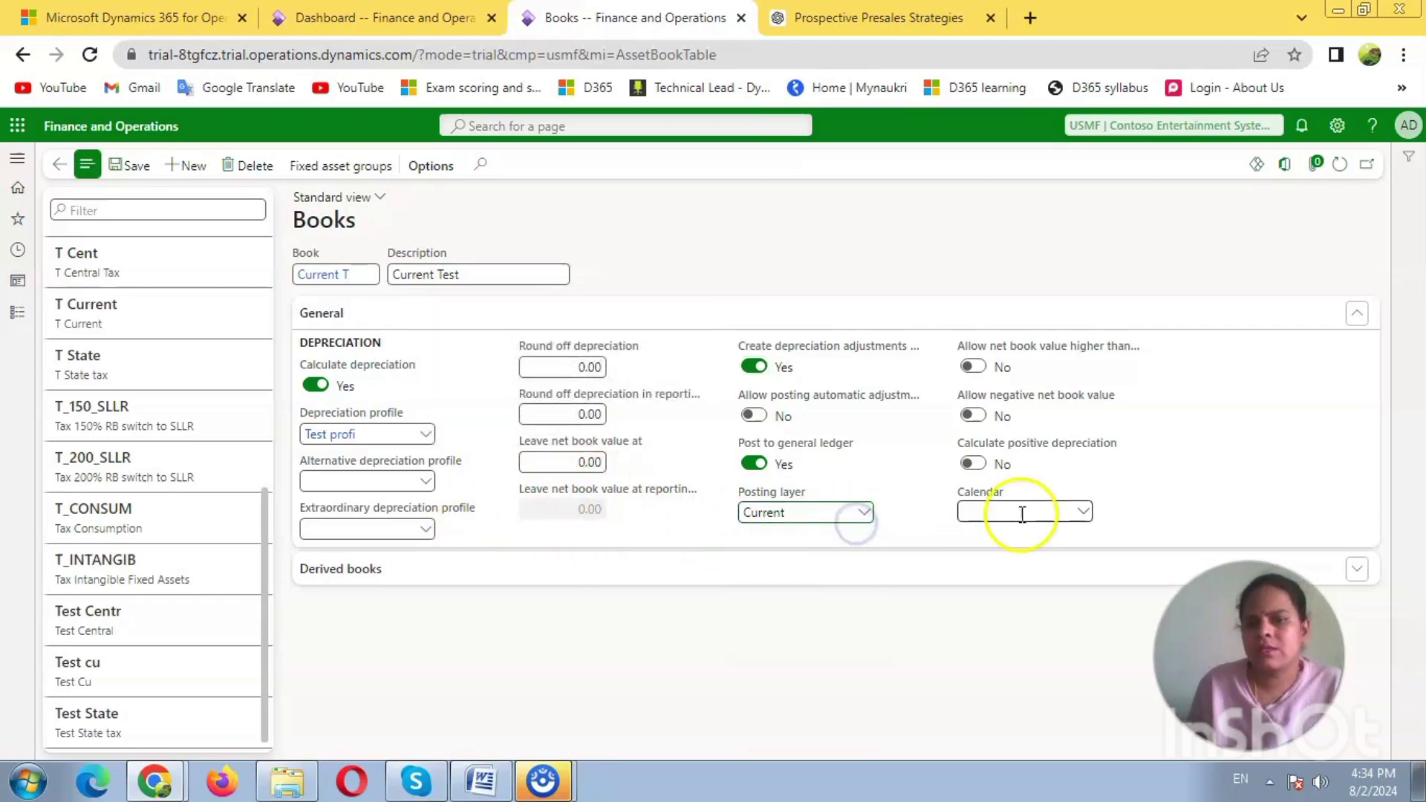
{"action": "left_click", "coordinate": [1084, 513]}
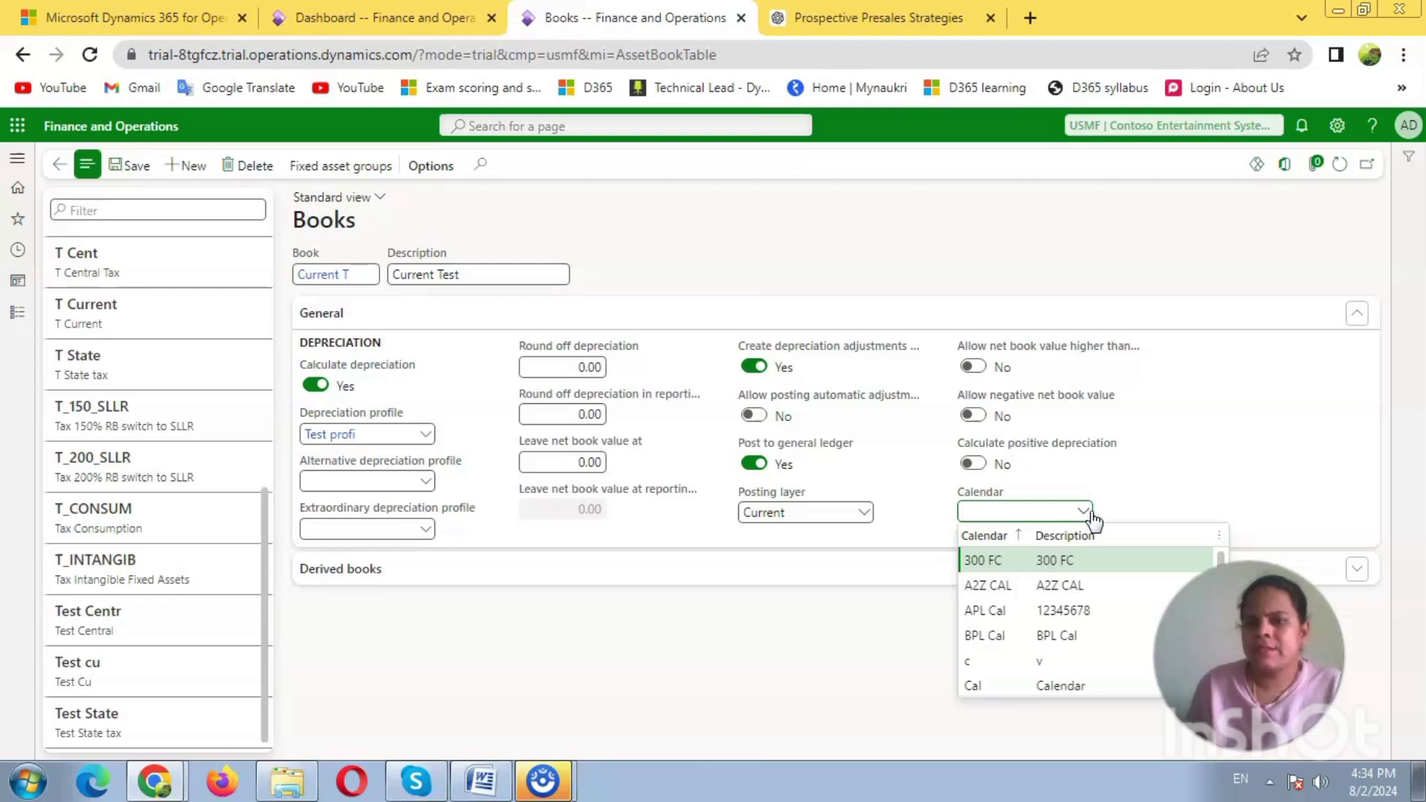
{"action": "left_click", "coordinate": [1106, 473]}
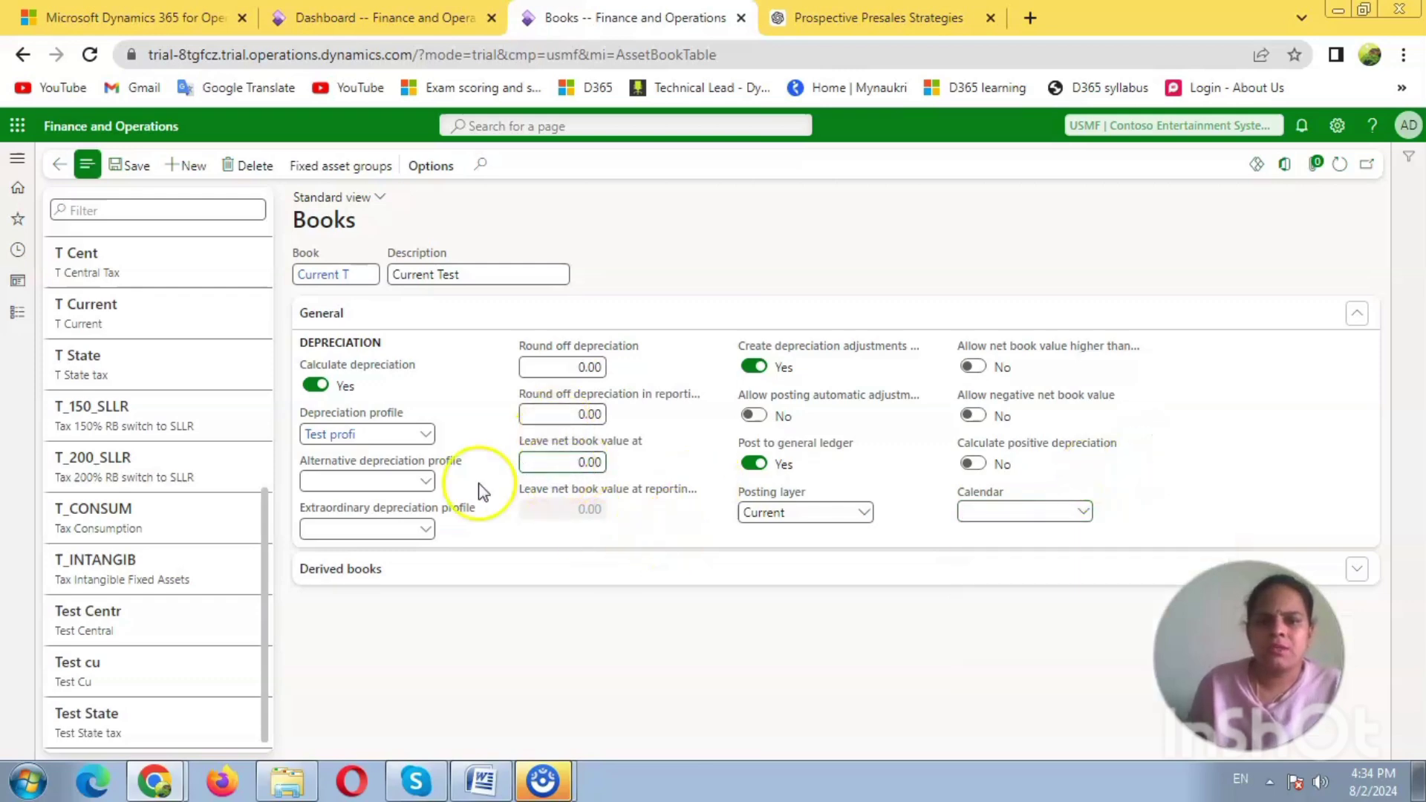
Set Leave net book value at to 2,000.00 for the Current T book and save the record
{"action": "left_click", "coordinate": [544, 469]}
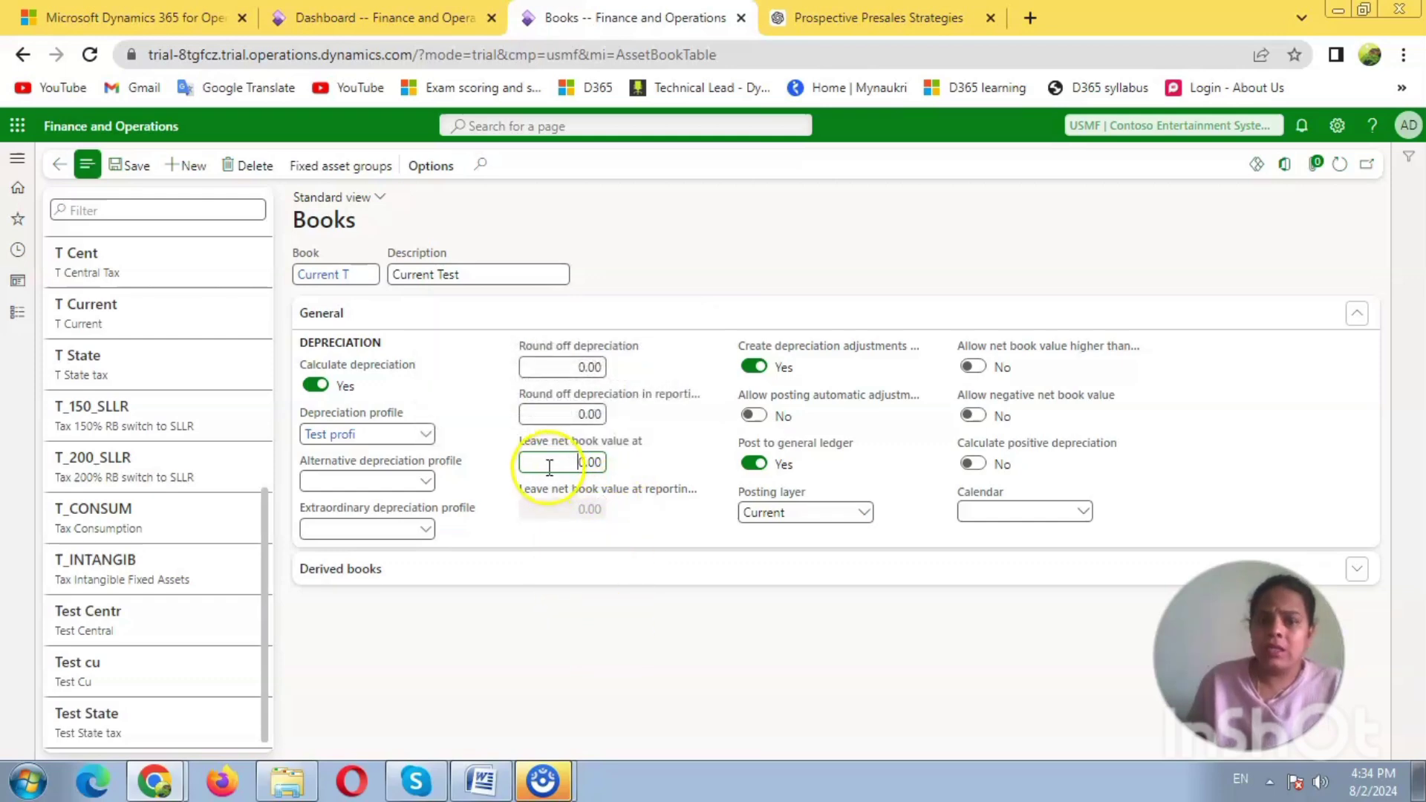
{"action": "double_click", "coordinate": [605, 462]}
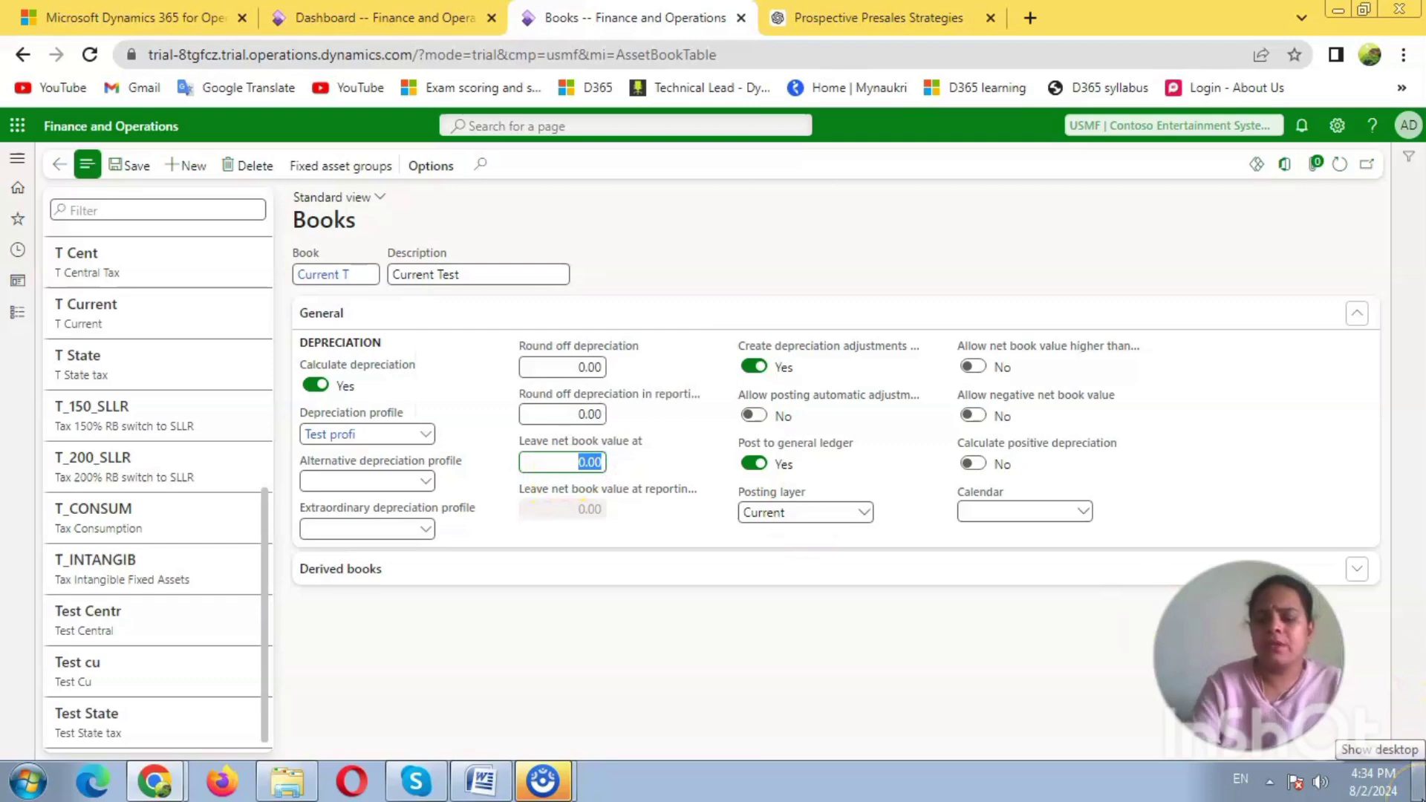
{"action": "type", "text": "2000"}
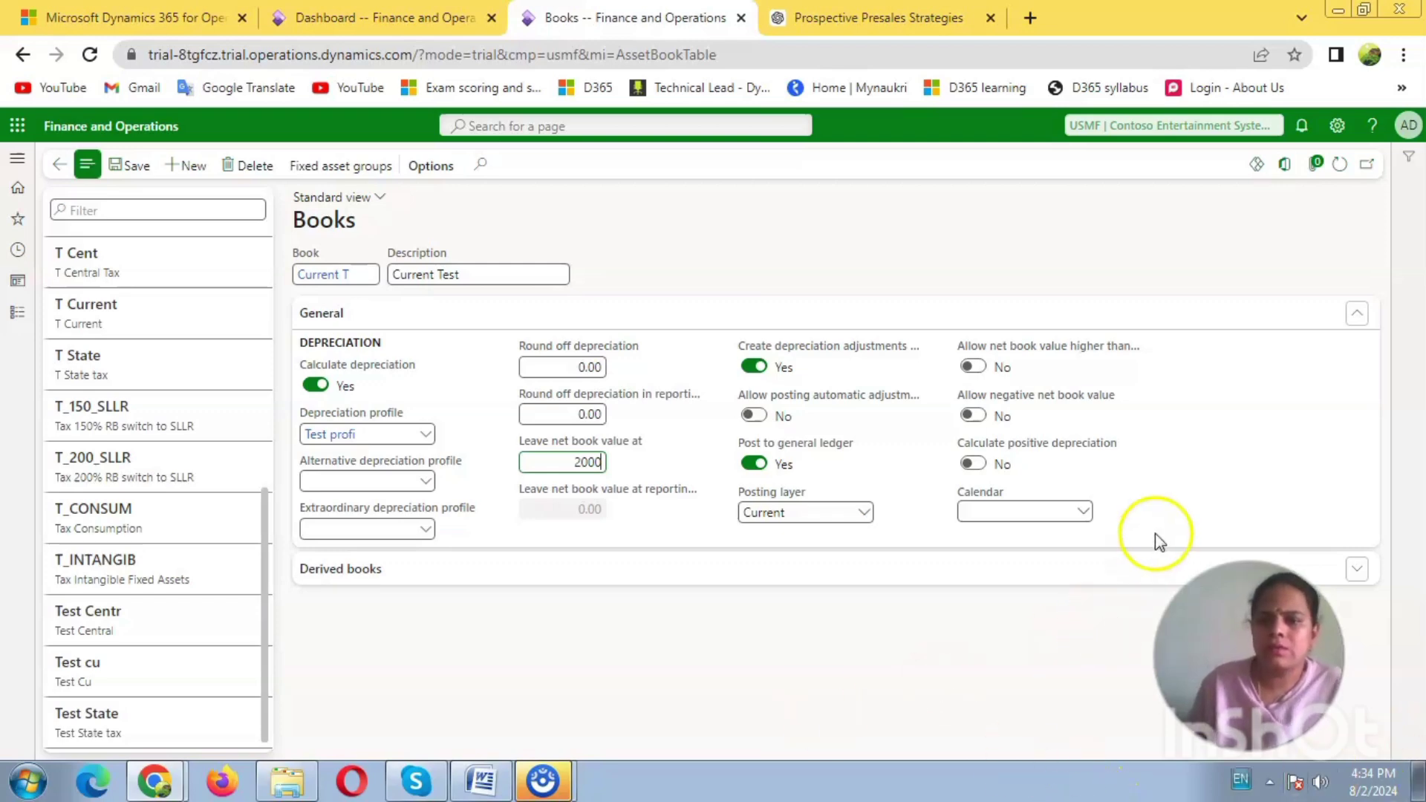
{"action": "left_click", "coordinate": [1211, 483]}
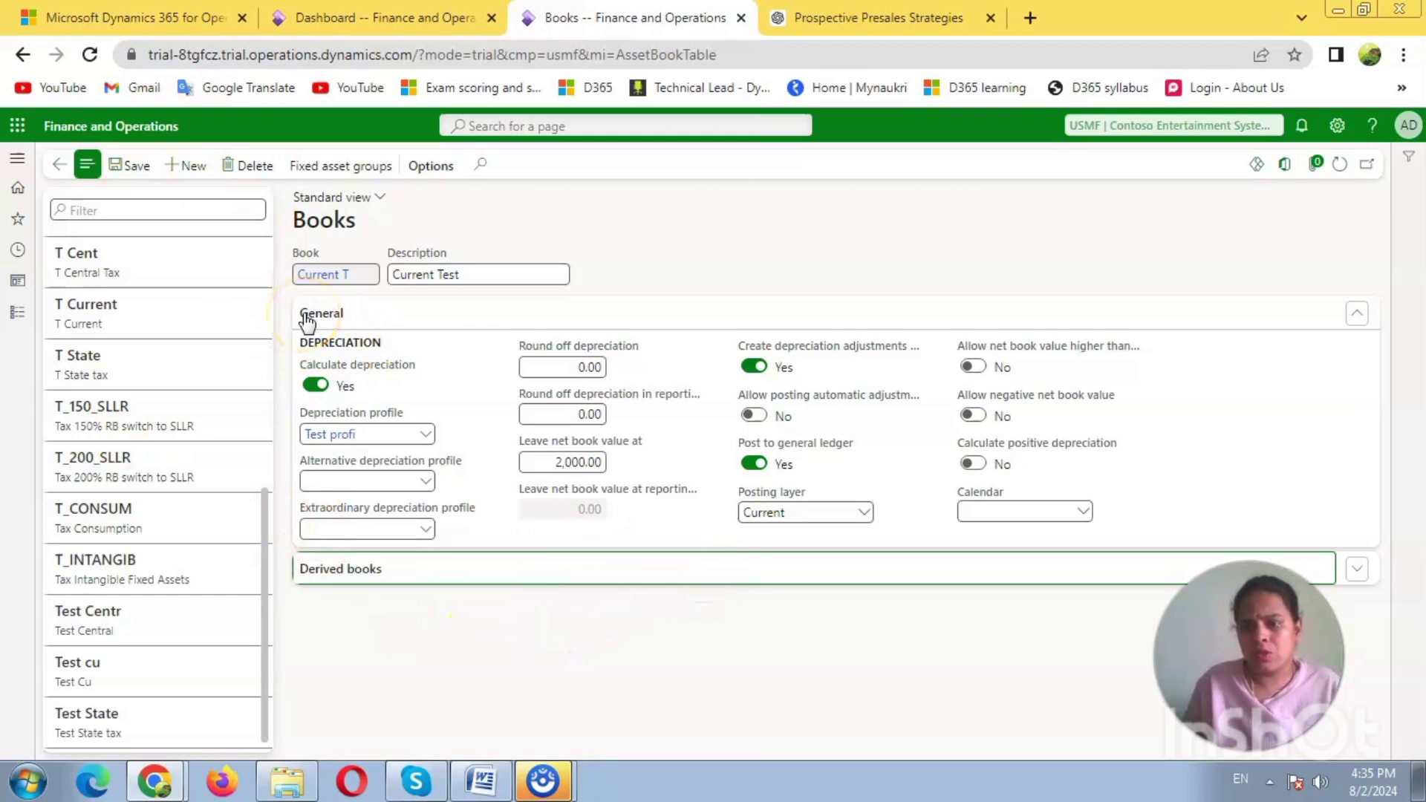
{"action": "left_click", "coordinate": [364, 575]}
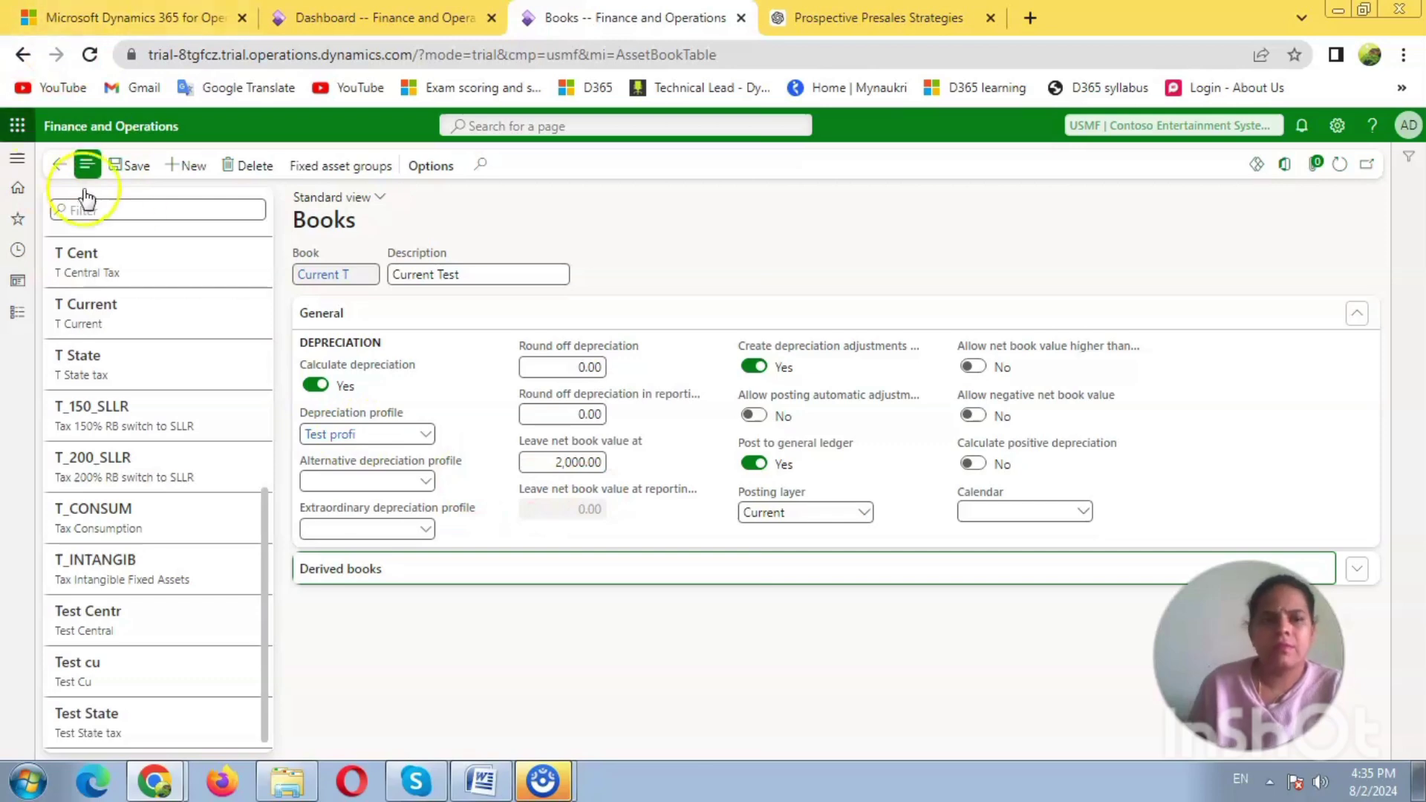
{"action": "left_click", "coordinate": [150, 168]}
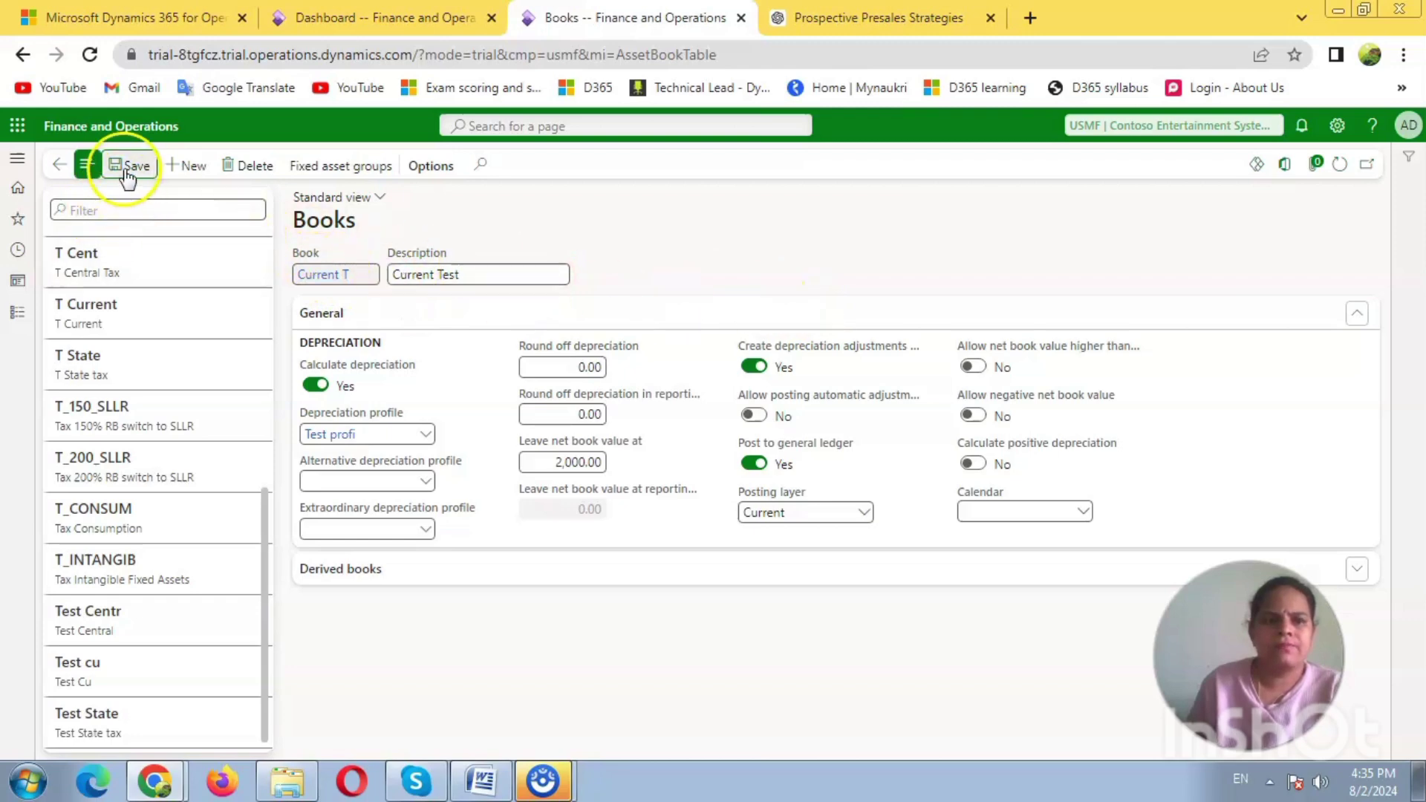
Create another new book with "State Tax" as its identifier
{"action": "left_click", "coordinate": [189, 166]}
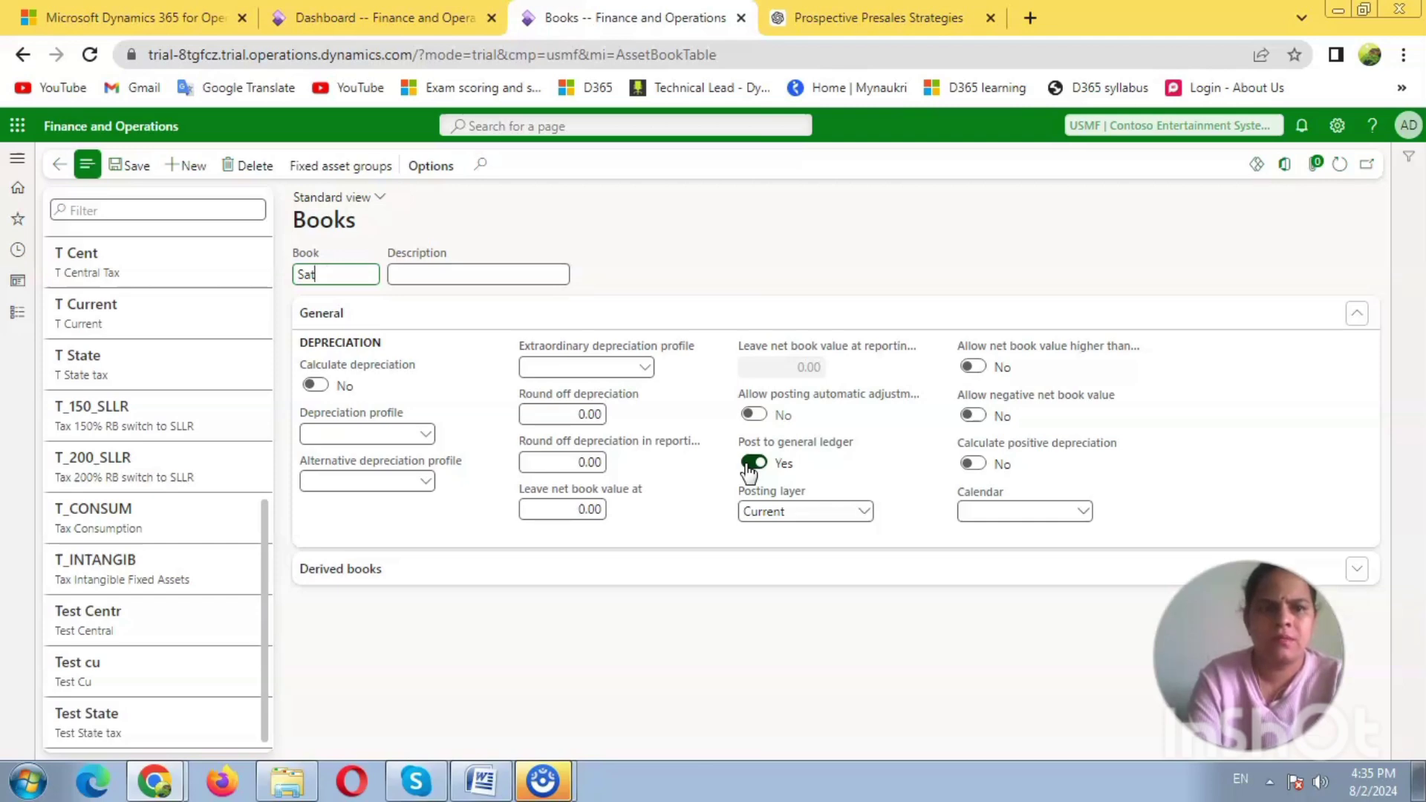
{"action": "type", "text": "ate Test"}
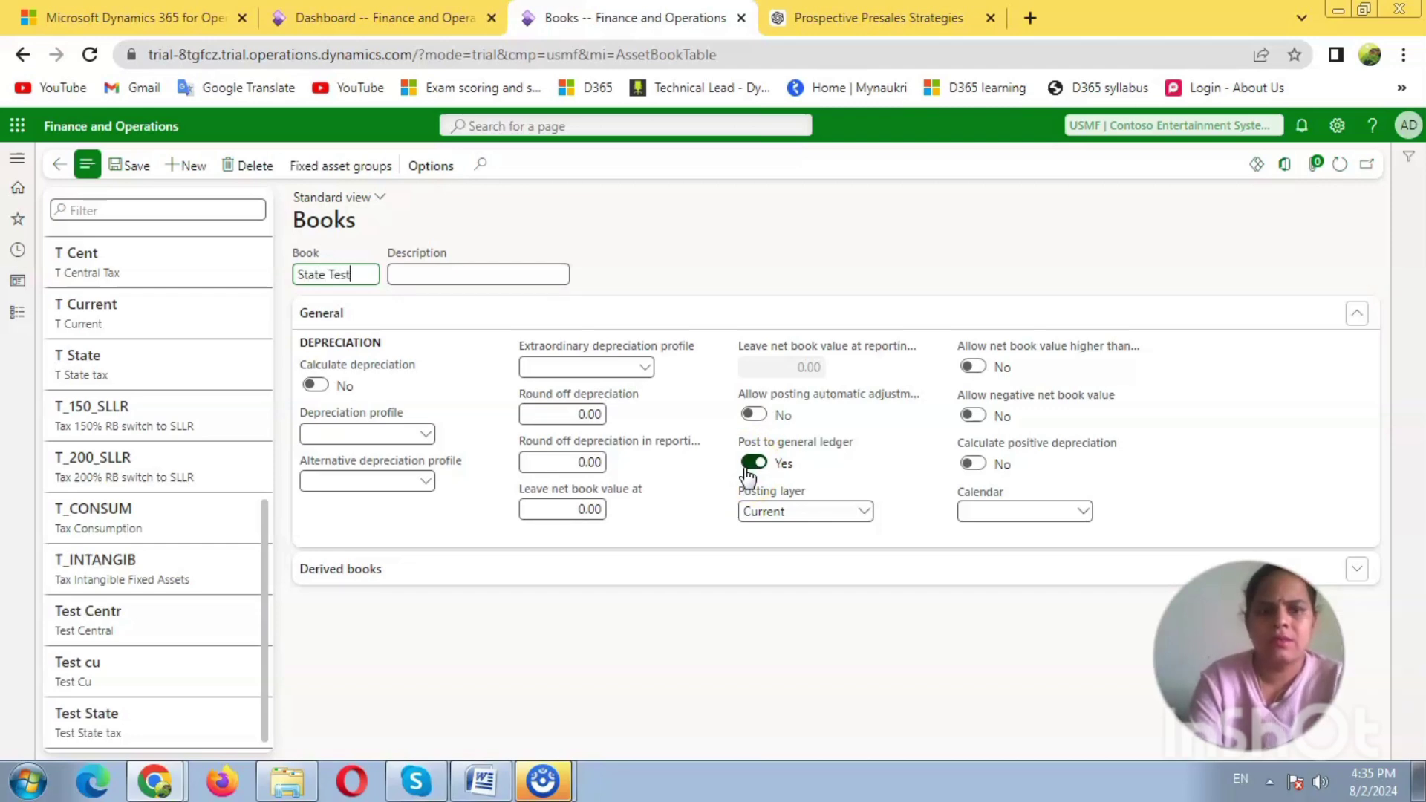
{"action": "key", "text": "Tab"}
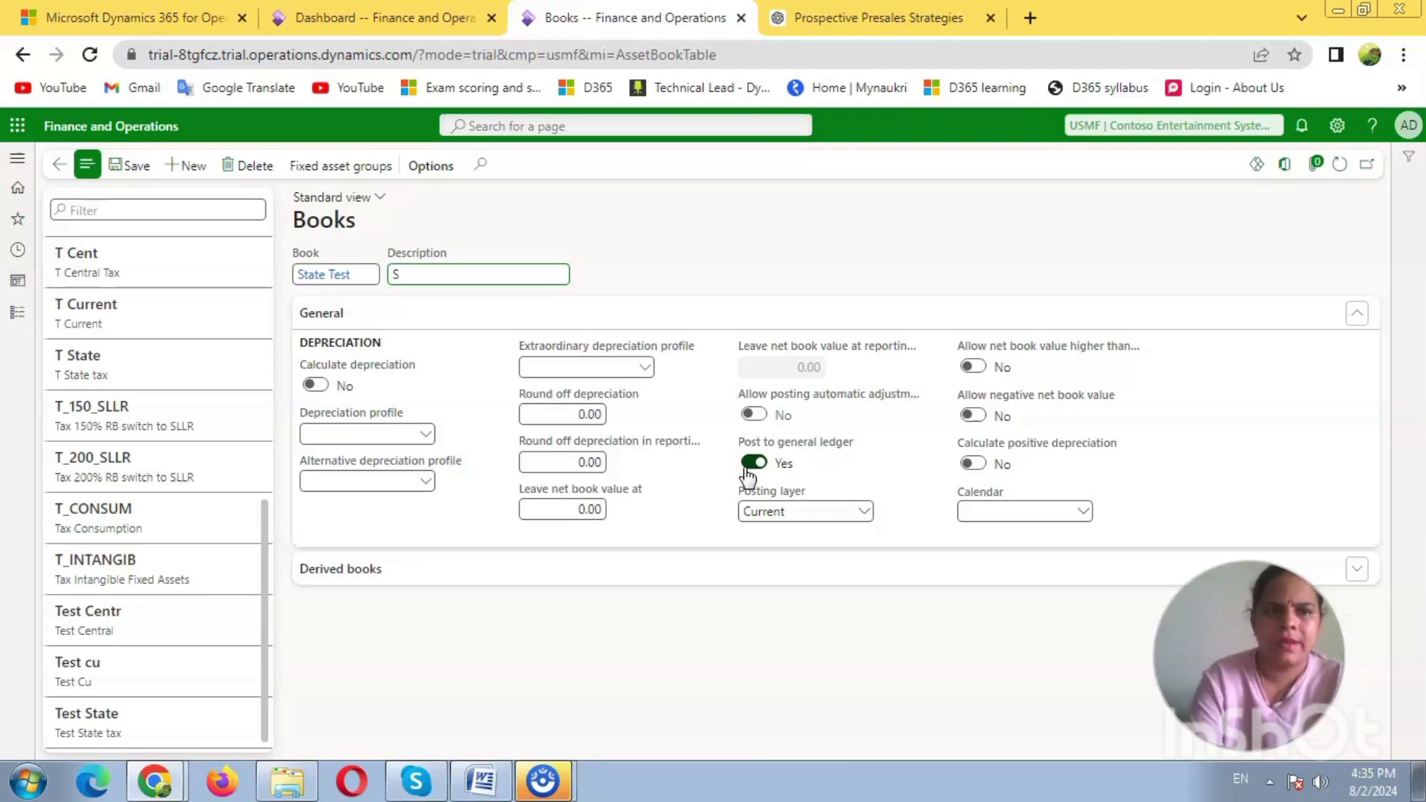
{"action": "left_click", "coordinate": [363, 275]}
{"action": "key", "text": "BackSpace"}
{"action": "key", "text": "BackSpace"}
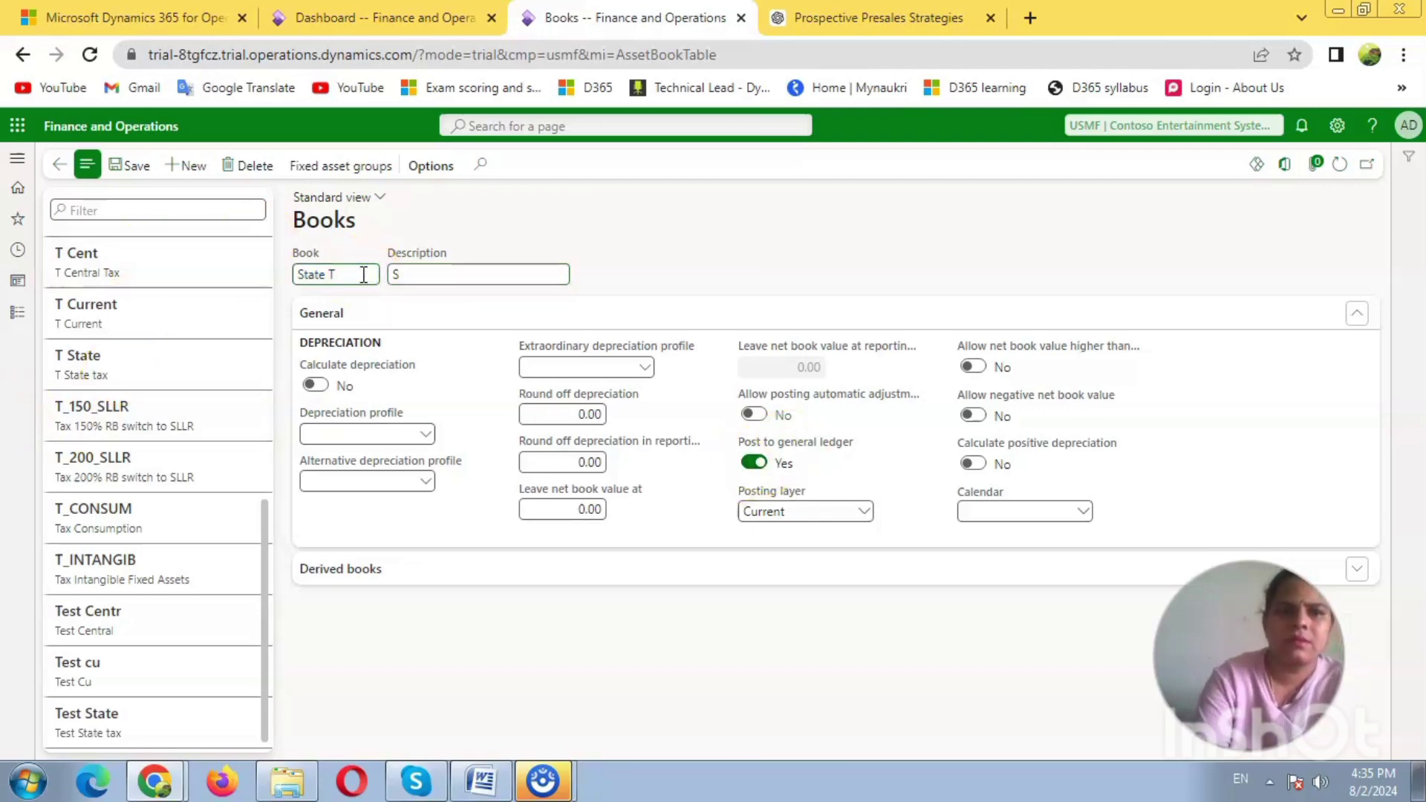
{"action": "type", "text": "ax"}
{"action": "key", "text": "Tab"}
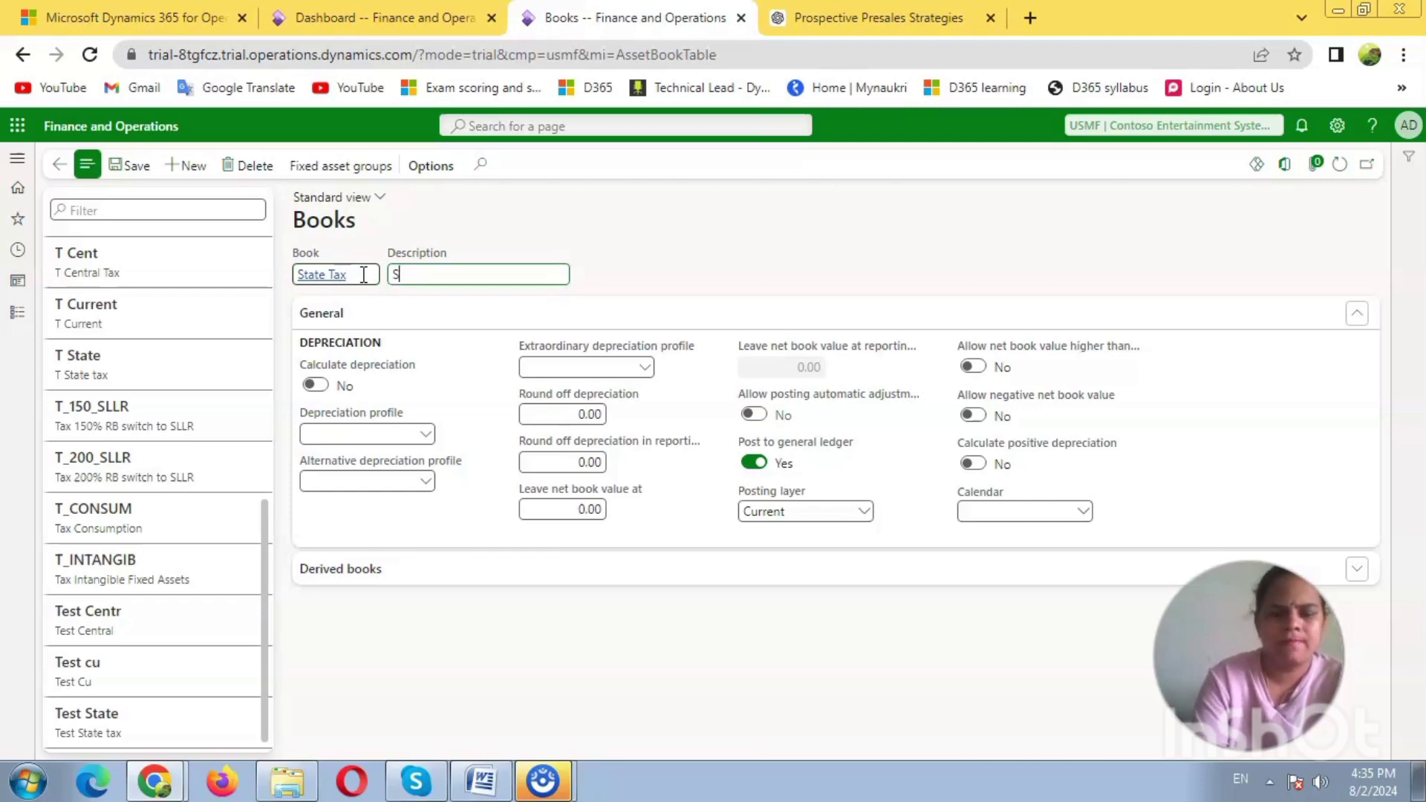
Correct the new book's identifier to "State tax" and enter "State tax" as its description
{"action": "type", "text": "t"}
{"action": "double_click", "coordinate": [364, 275]}
{"action": "type", "text": "e"}
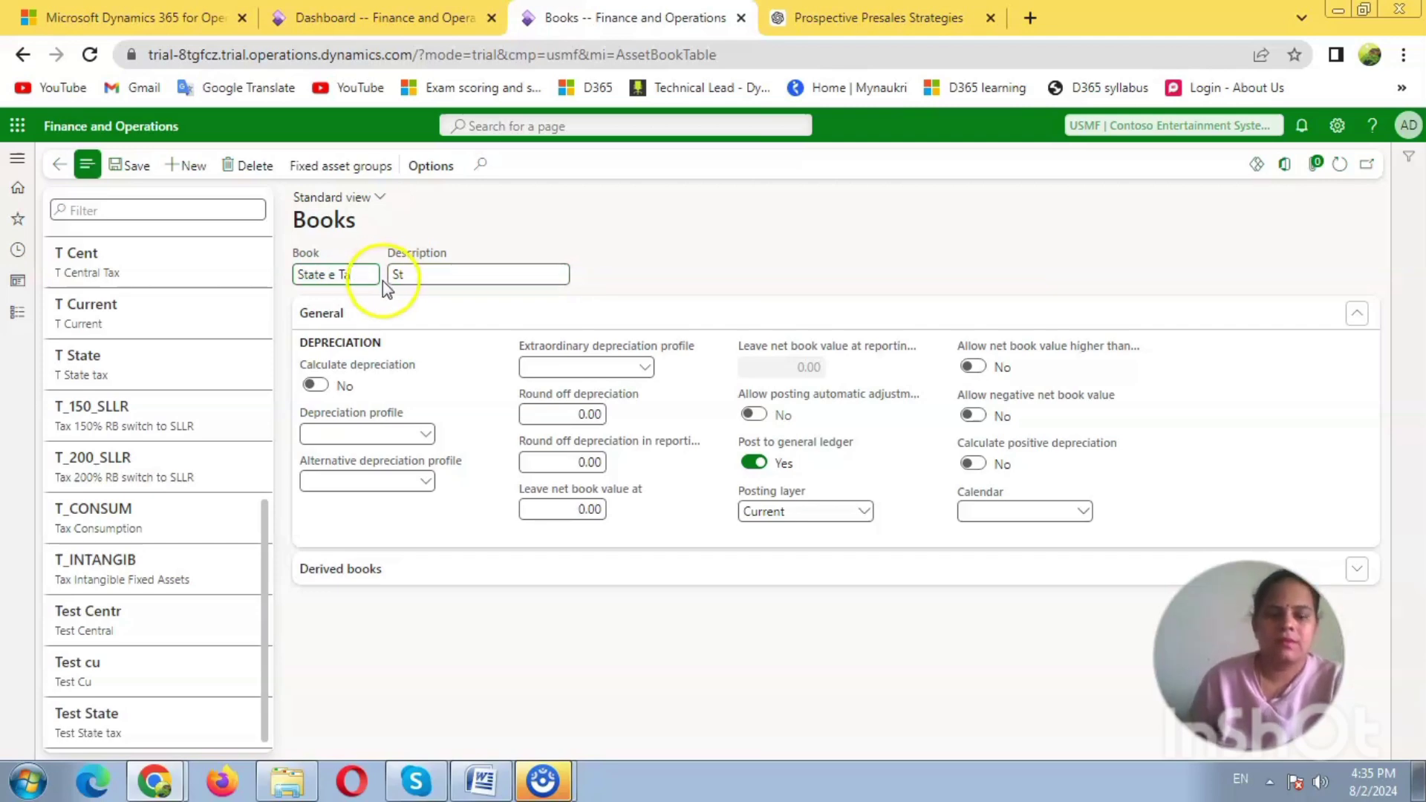
{"action": "left_click", "coordinate": [370, 278]}
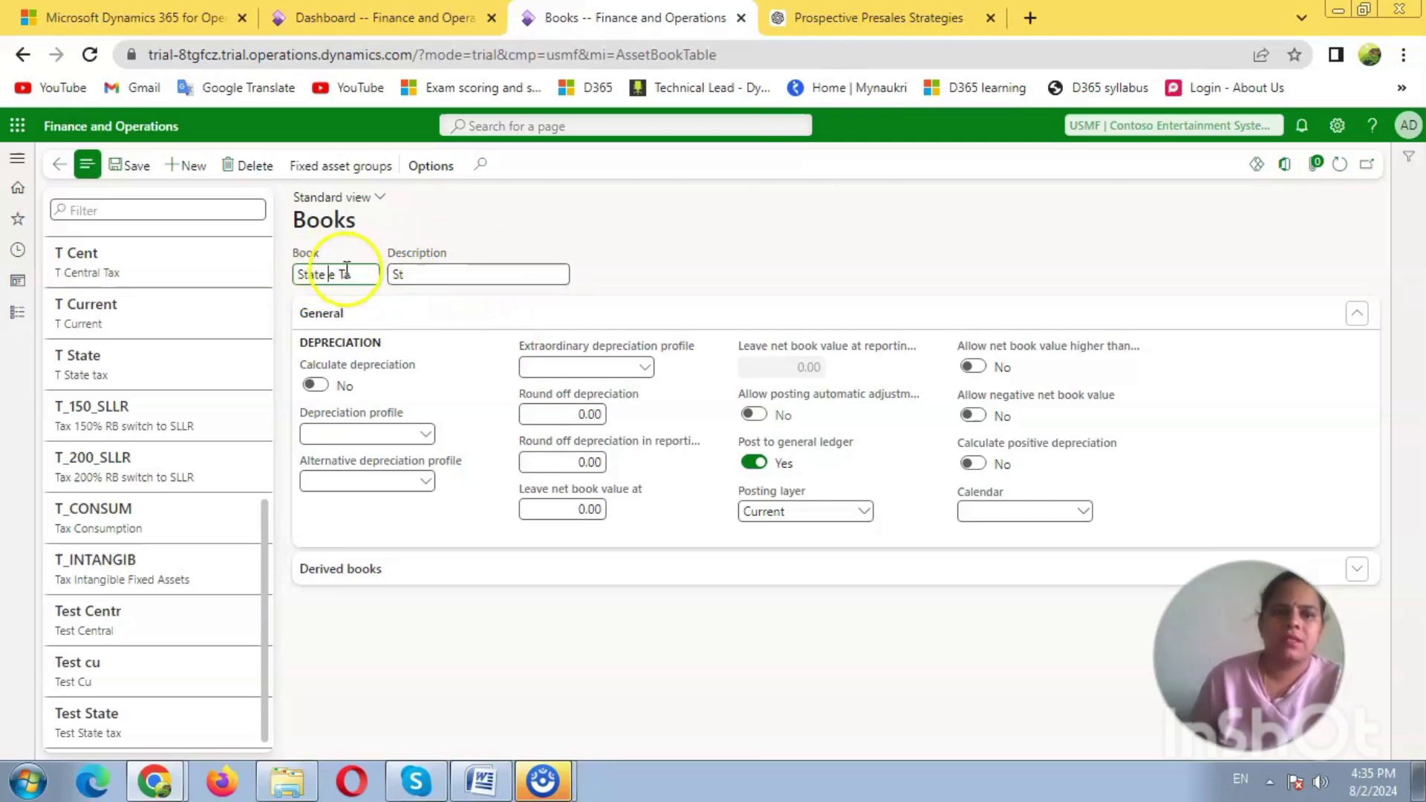
{"action": "left_click", "coordinate": [343, 276]}
{"action": "key", "text": "BackSpace"}
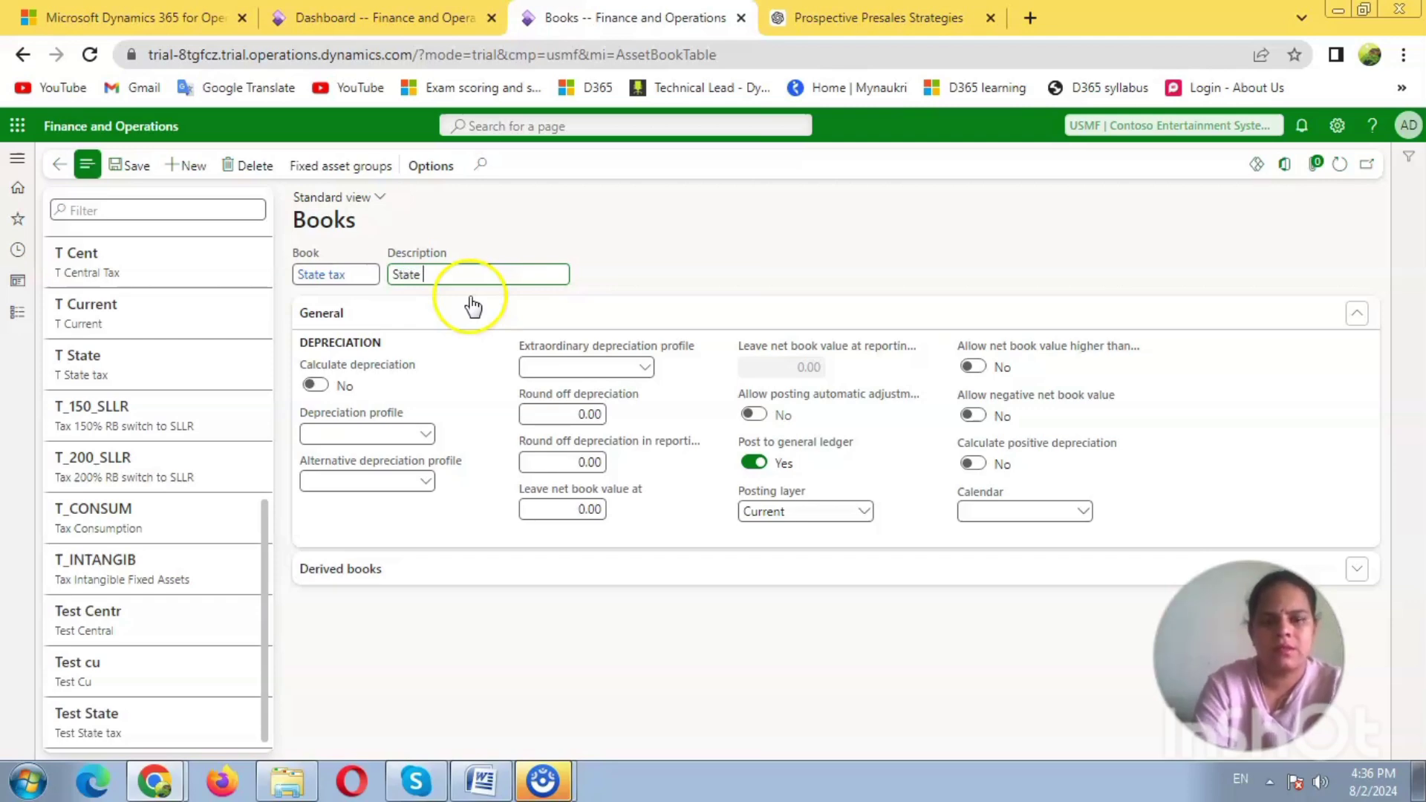
{"action": "type", "text": "t"}
{"action": "type", "text": "ax"}
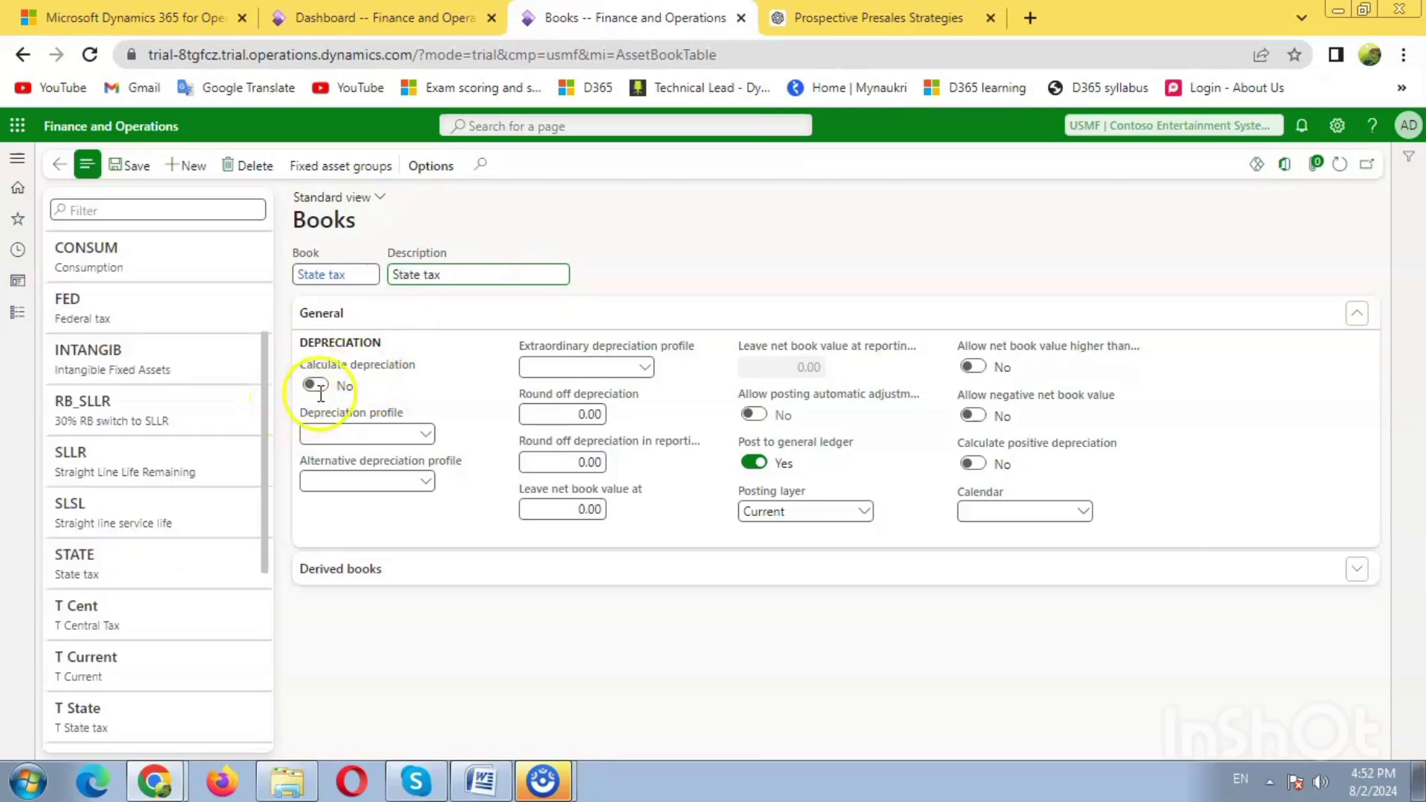
Turn on Calculate depreciation for the State tax book and assign Test profi as its depreciation profile
{"action": "left_click", "coordinate": [318, 386]}
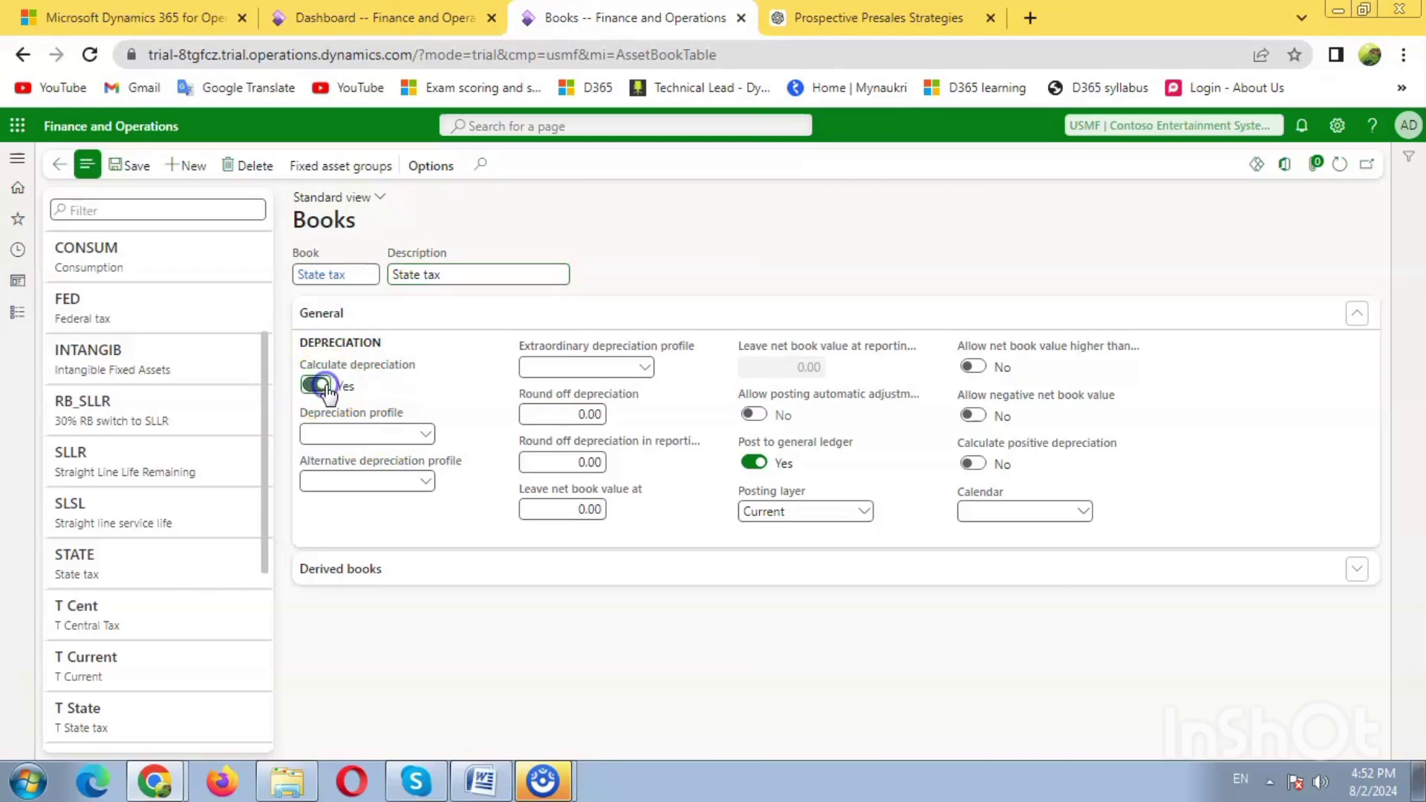
{"action": "left_click", "coordinate": [349, 433]}
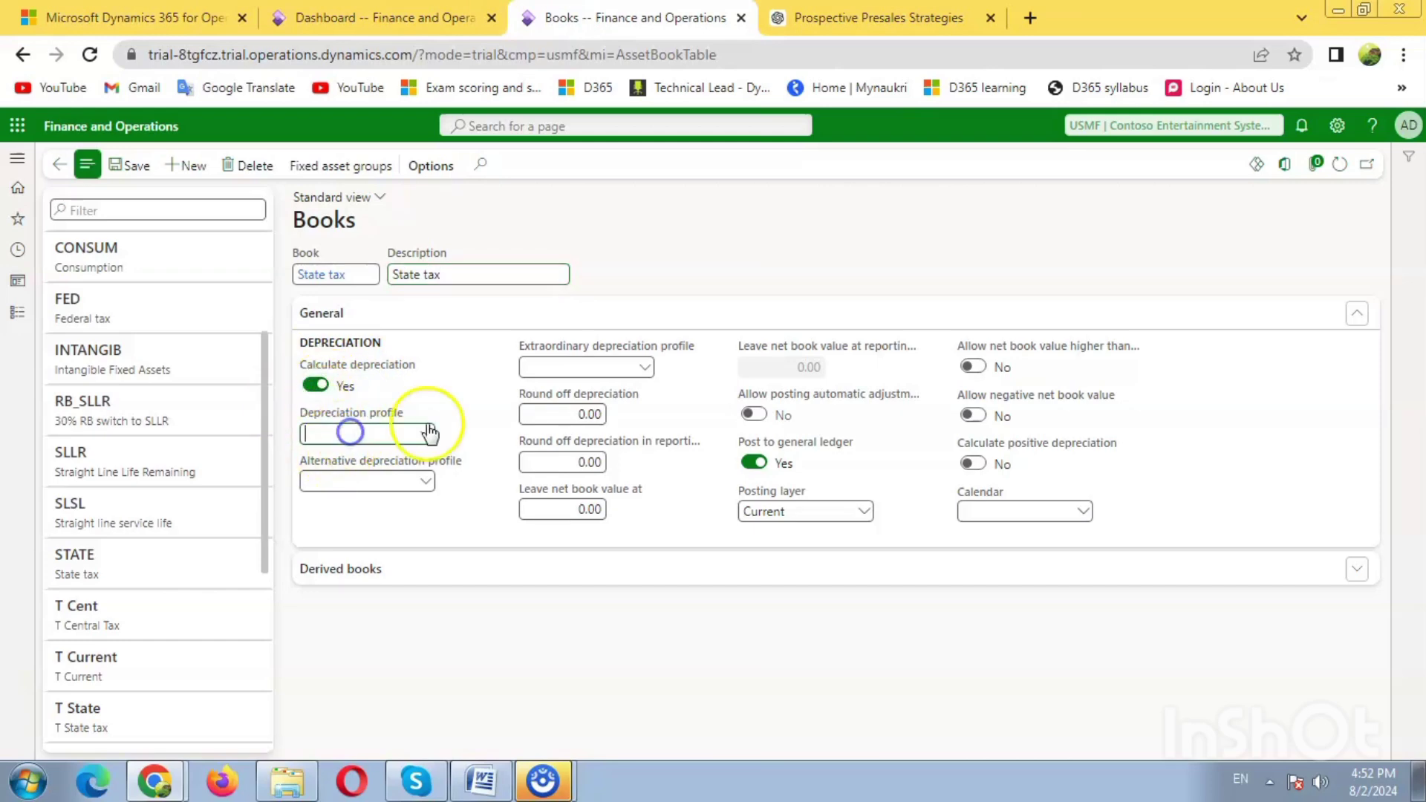
{"action": "type", "text": "t"}
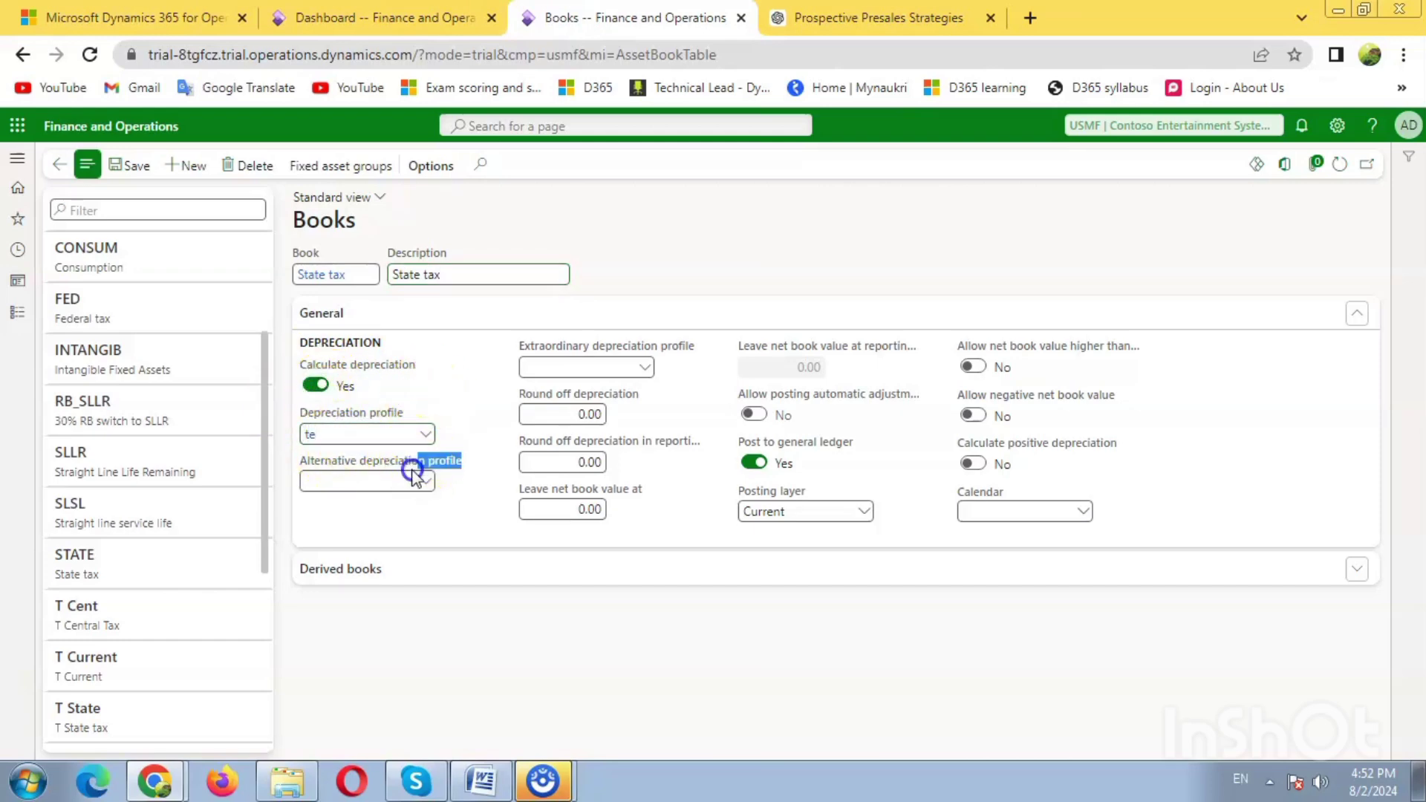
{"action": "type", "text": "e"}
{"action": "left_click", "coordinate": [413, 470]}
{"action": "left_click", "coordinate": [355, 457]}
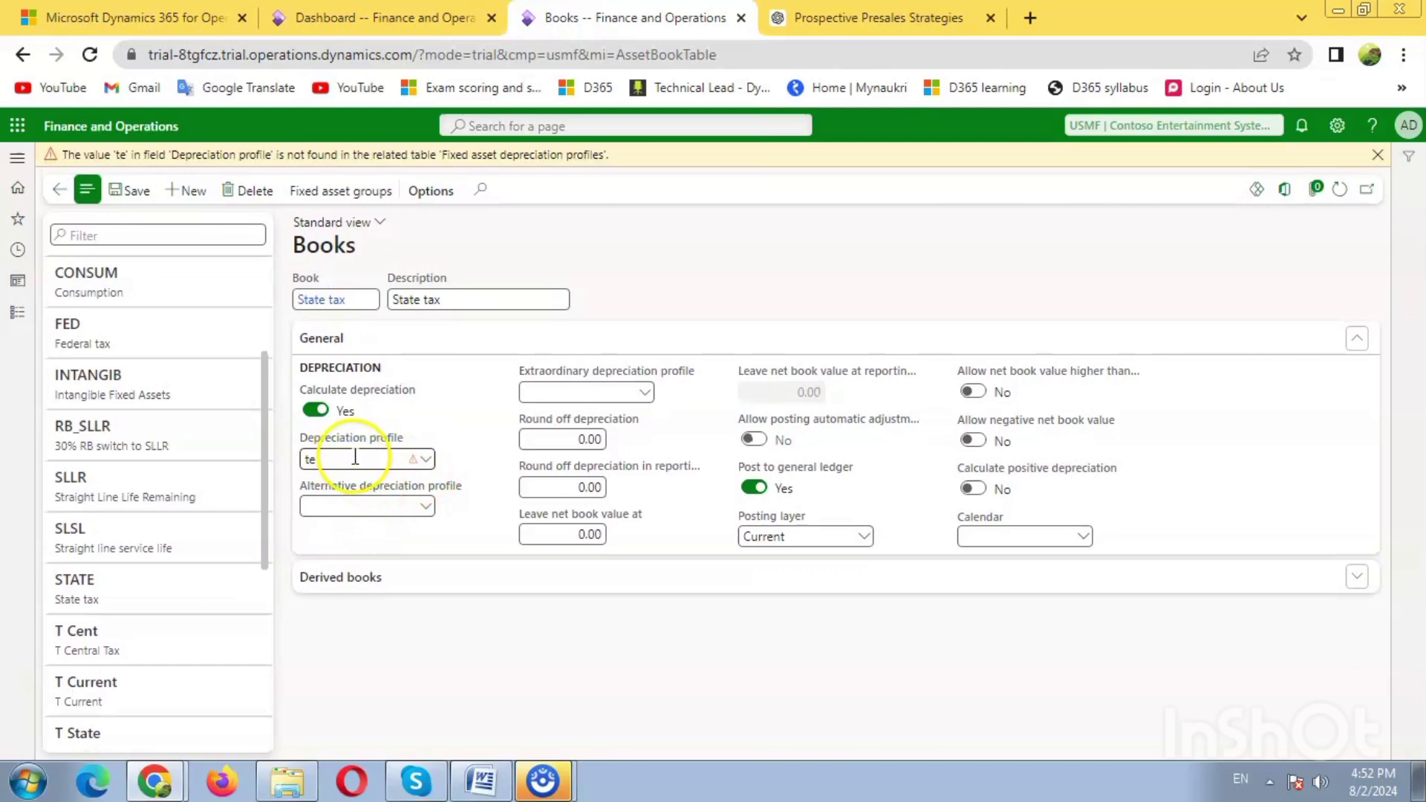
{"action": "left_click", "coordinate": [368, 458]}
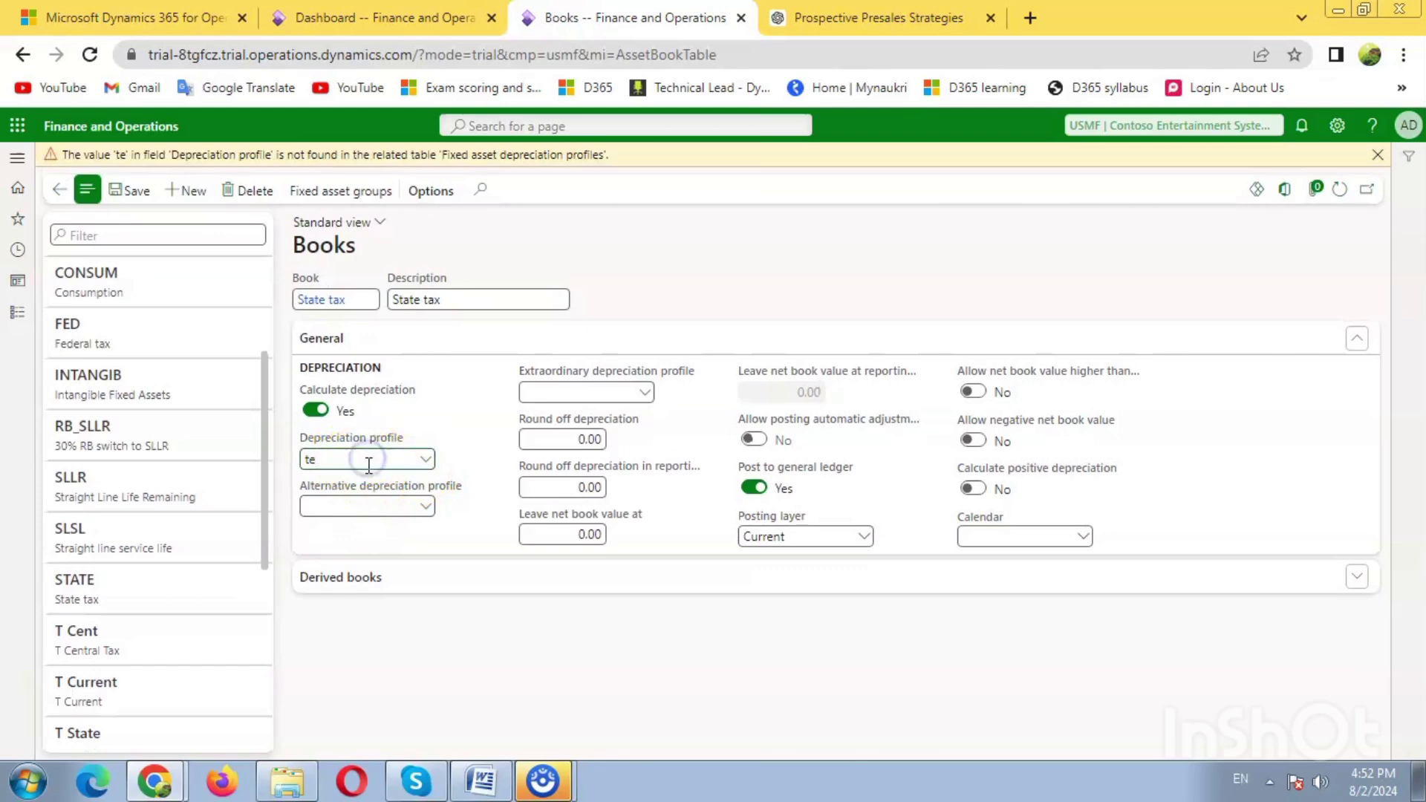
{"action": "type", "text": "test"}
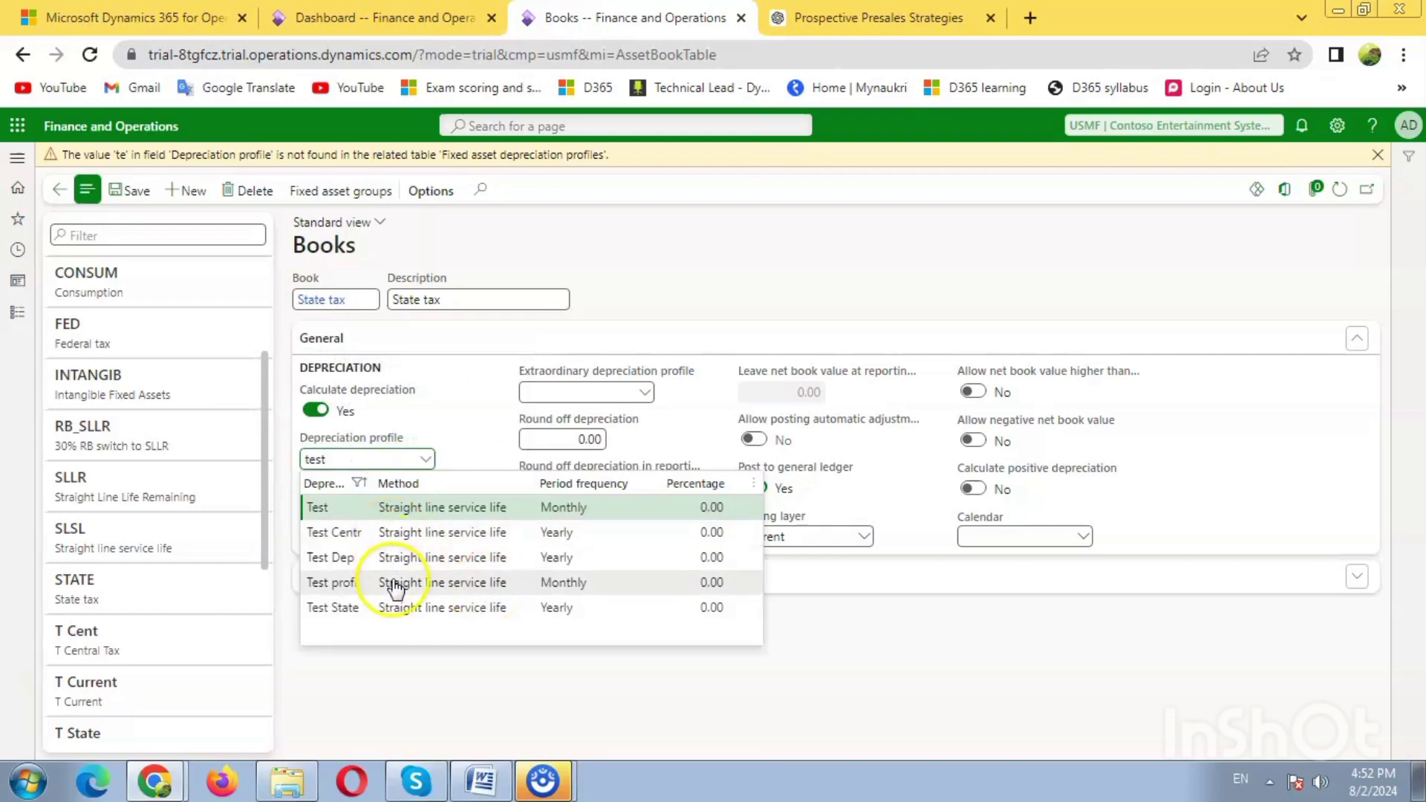
{"action": "left_click", "coordinate": [405, 584]}
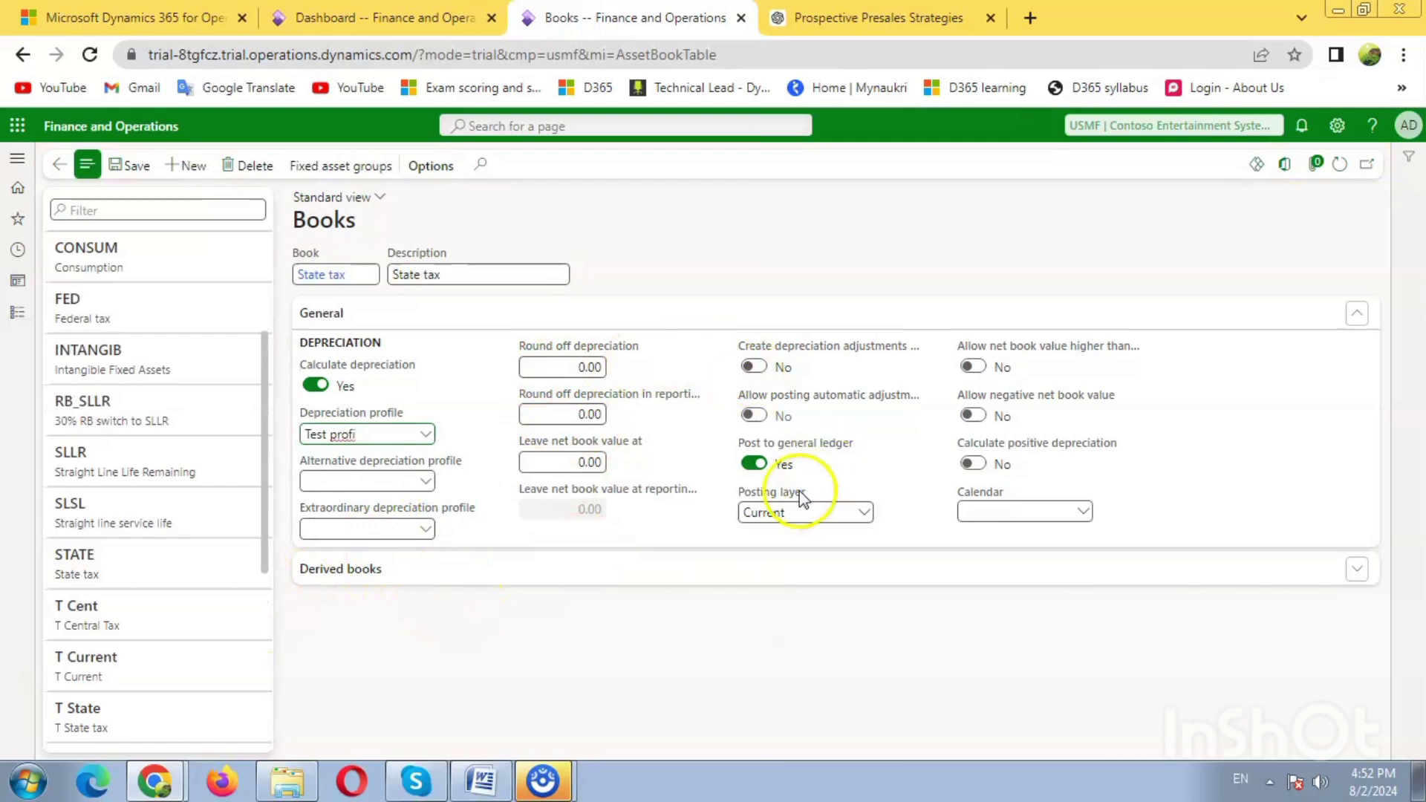
Turn off Post to general ledger for the State tax book
{"action": "left_click", "coordinate": [753, 464]}
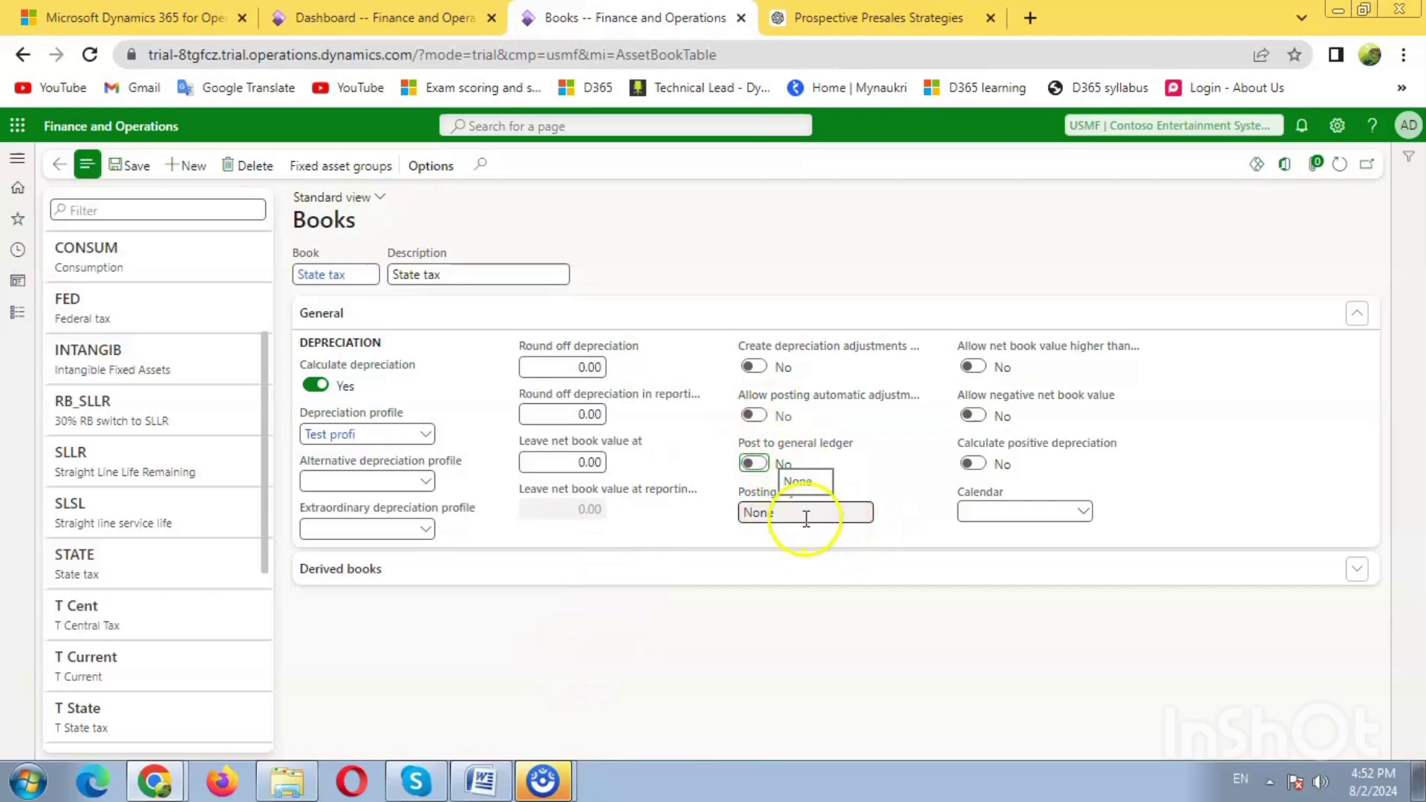
{"action": "left_click_drag", "start_coordinate": [791, 516], "coordinate": [713, 493]}
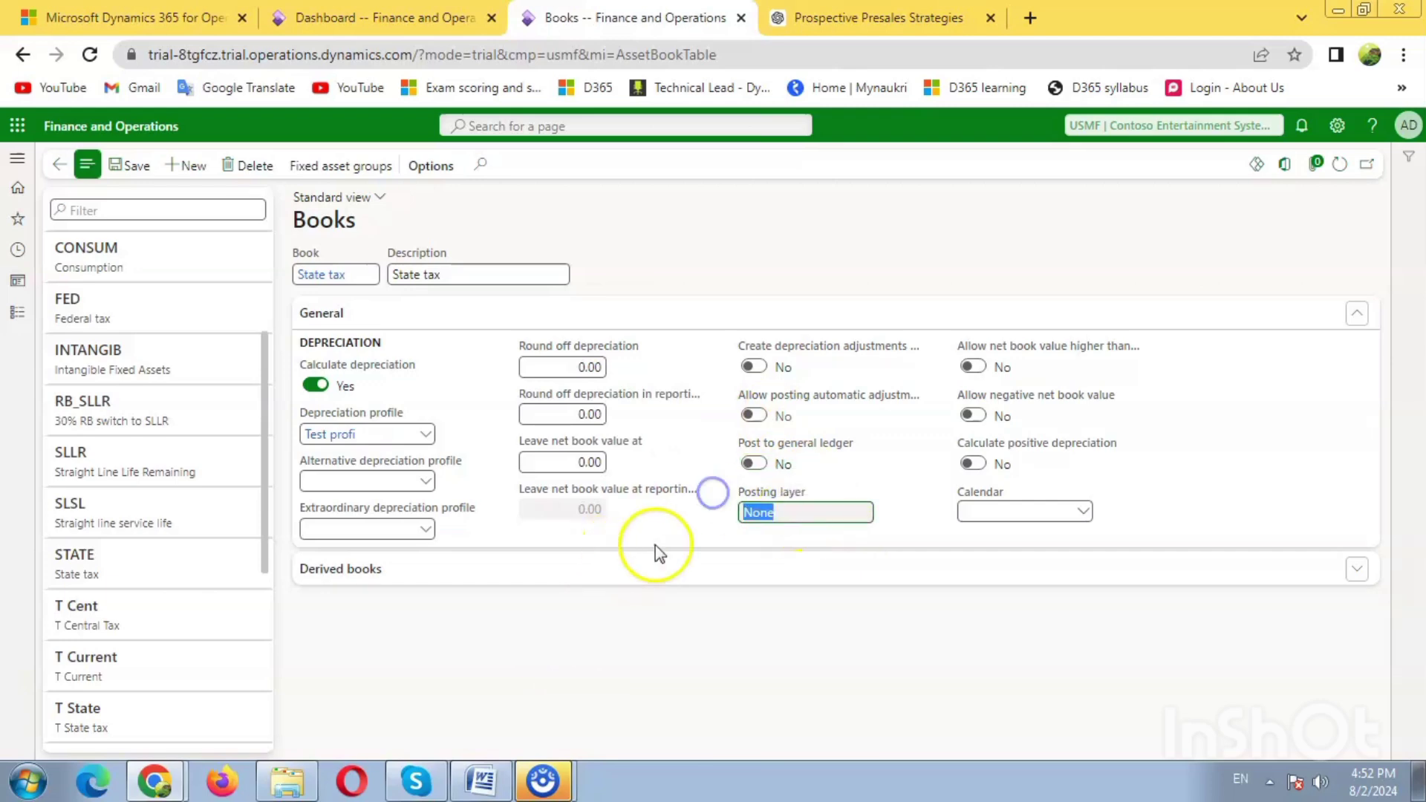
{"action": "left_click", "coordinate": [669, 526]}
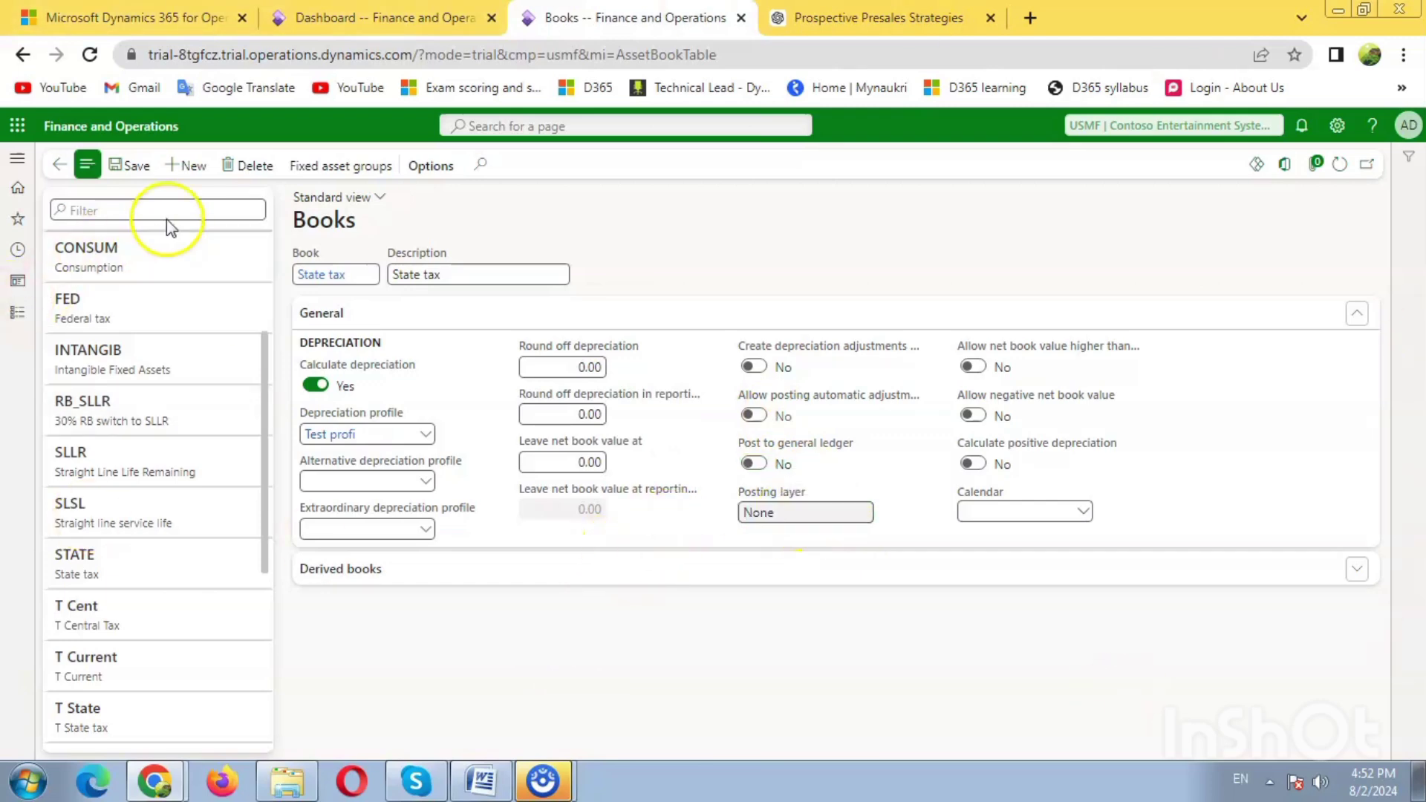
Save the State tax book and create a new book with identifier "Central Ta" and description "Central Tax"
{"action": "left_click", "coordinate": [130, 169]}
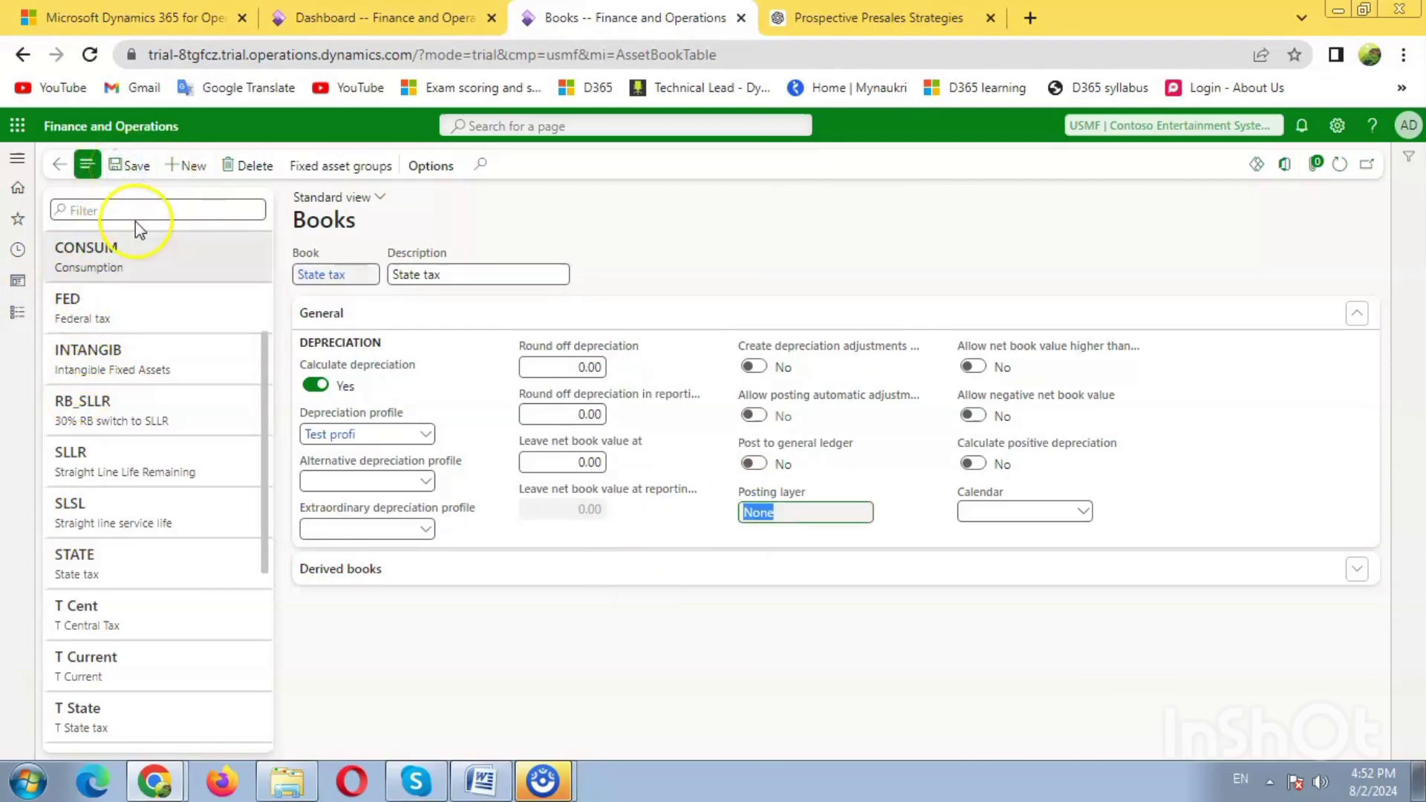
{"action": "left_click", "coordinate": [180, 171]}
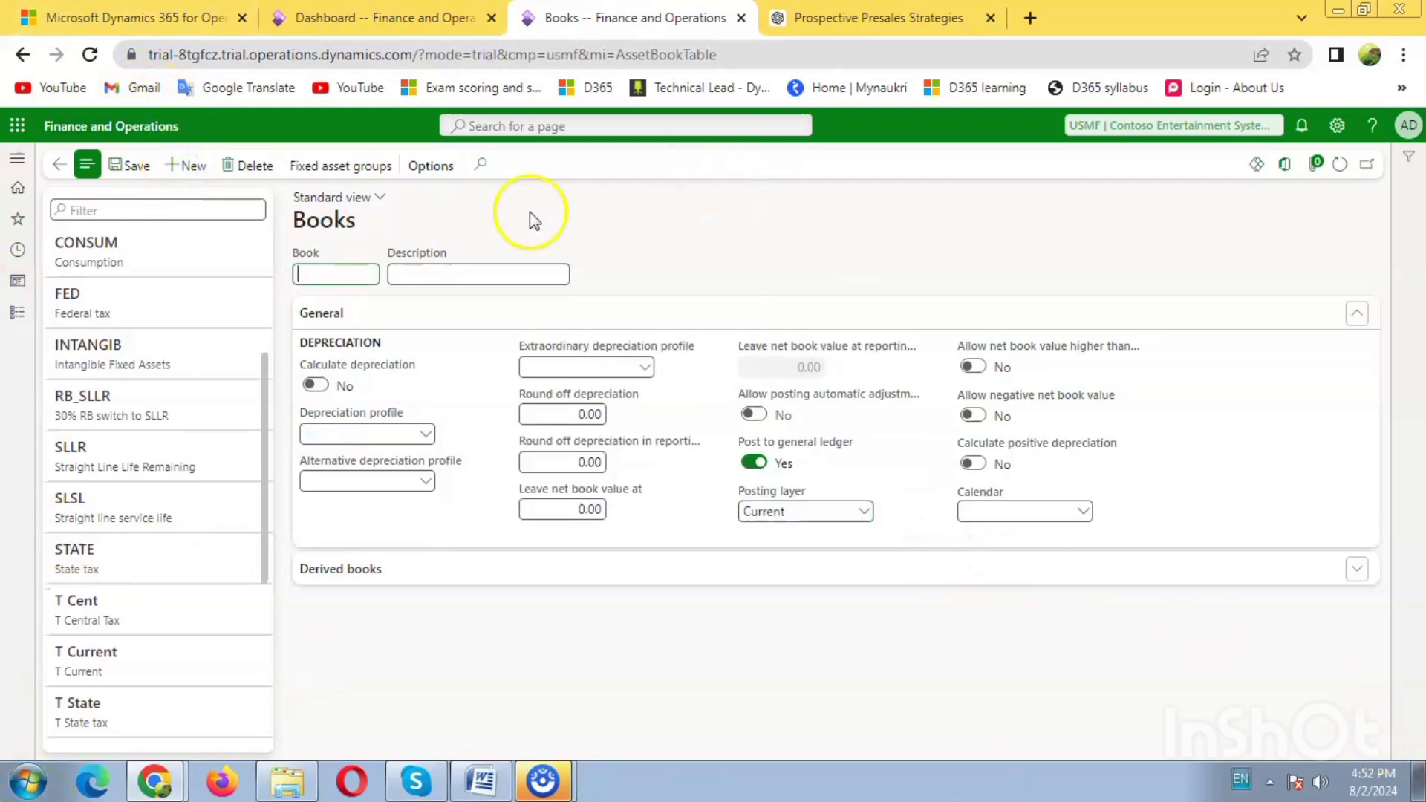
{"action": "left_click", "coordinate": [369, 278]}
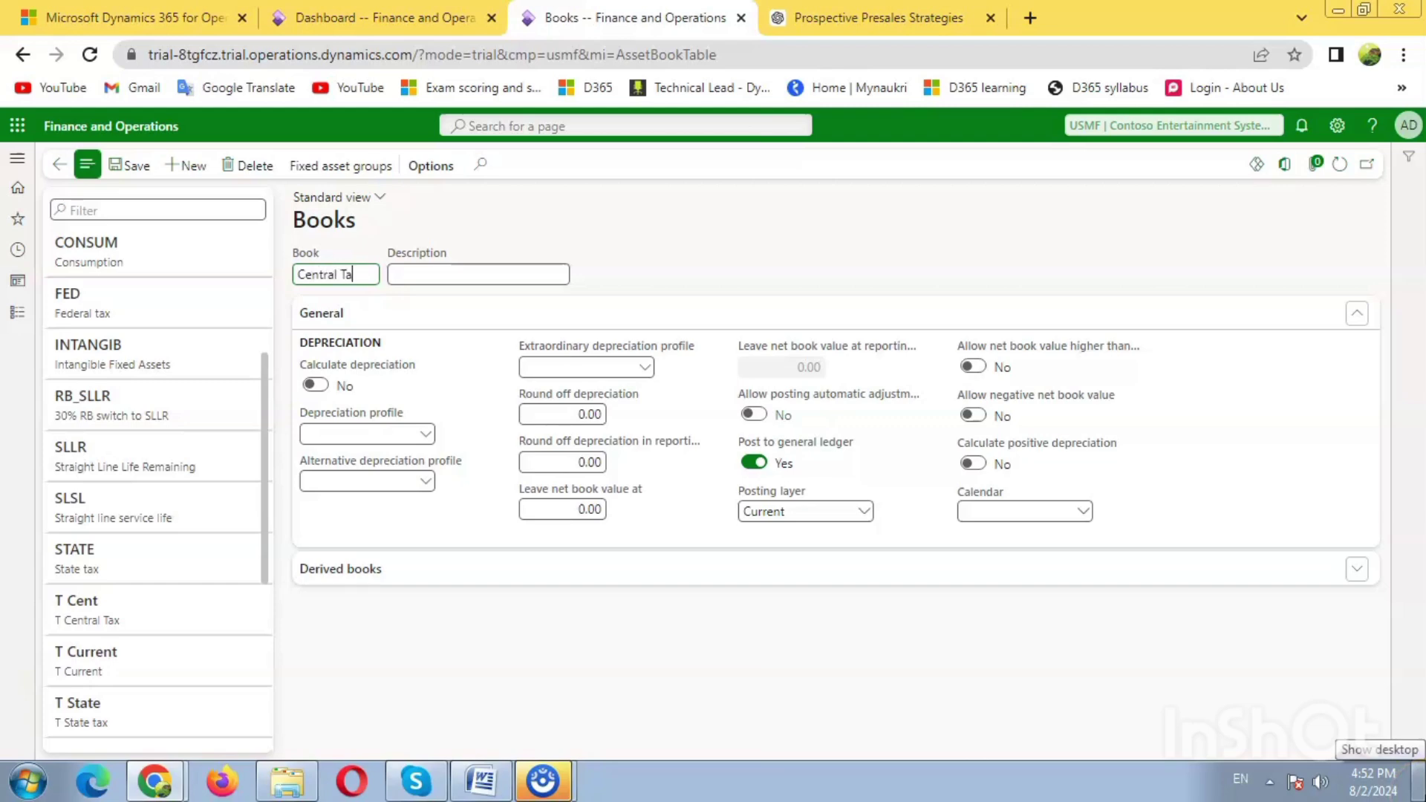
{"action": "key", "text": "Tab"}
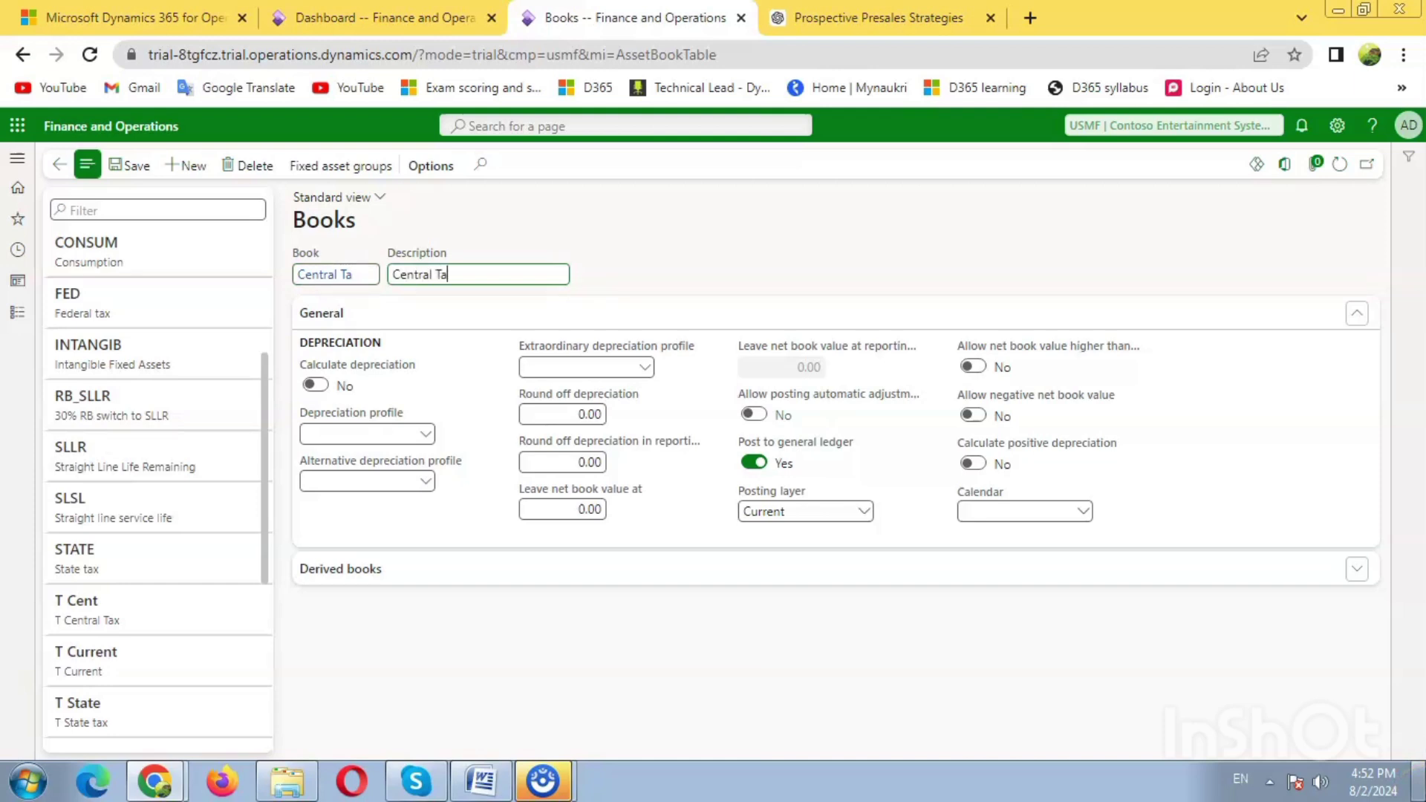
{"action": "key", "text": "Tab"}
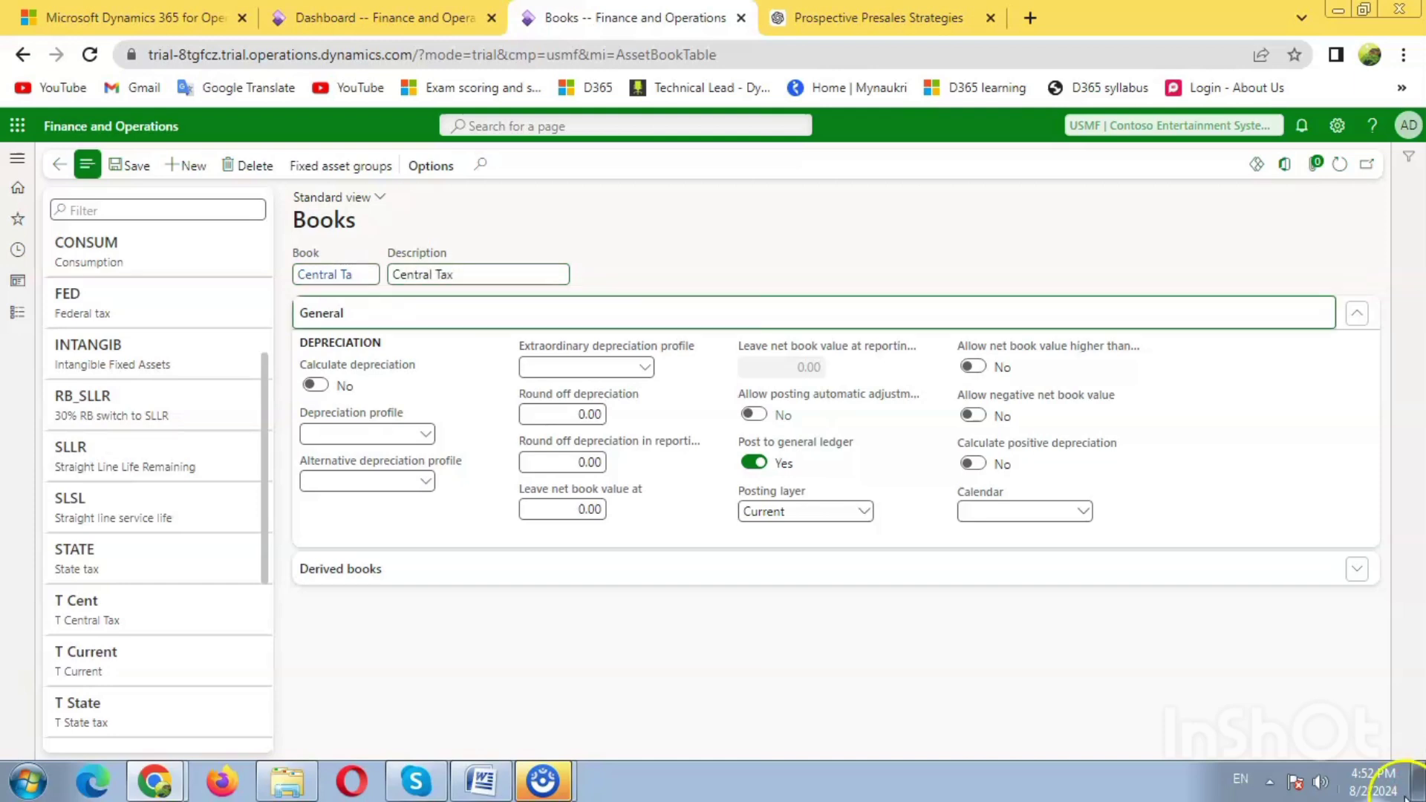
Configure the Central Tax book with Calculate depreciation on, depreciation profile Test profi, and Post to general ledger off
{"action": "left_click", "coordinate": [316, 384]}
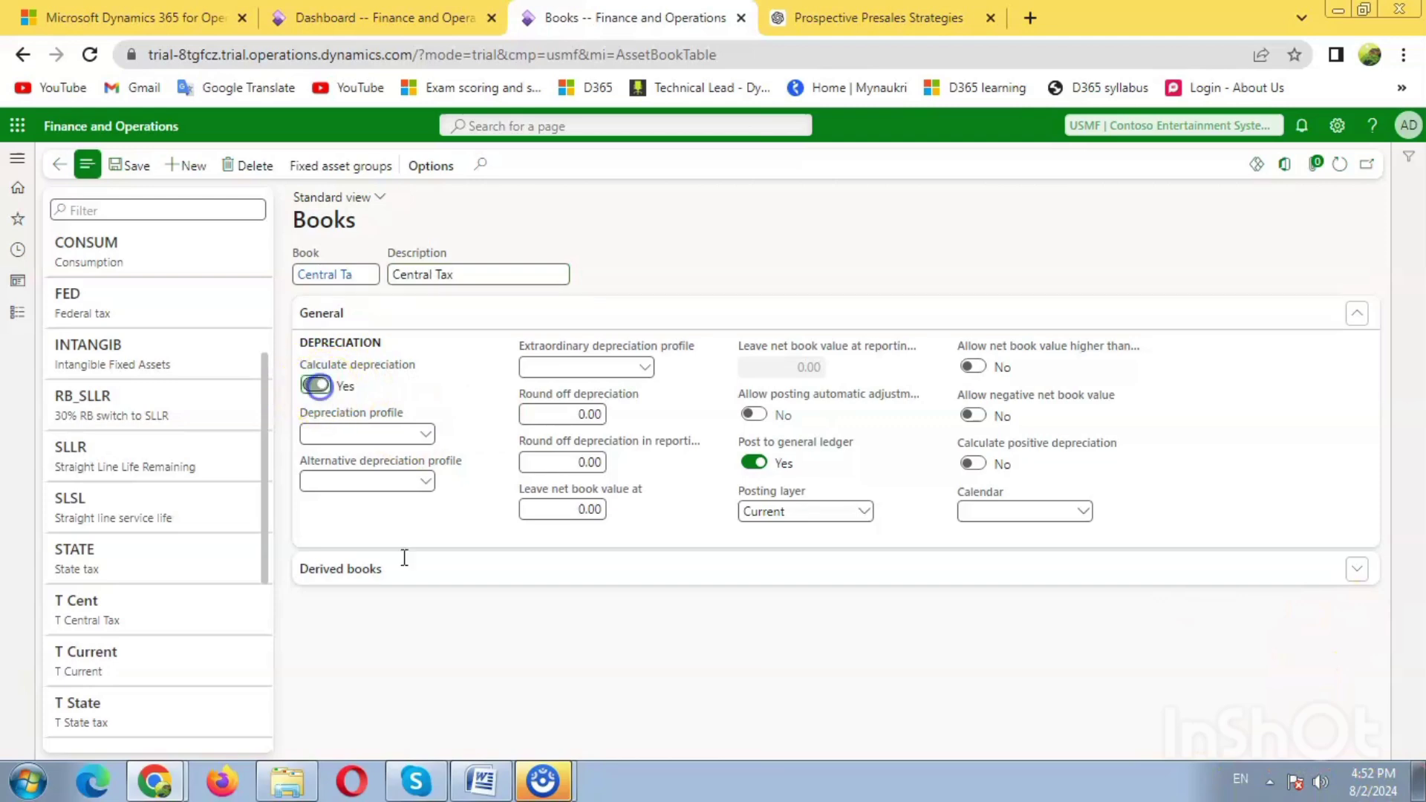
{"action": "left_click", "coordinate": [427, 437]}
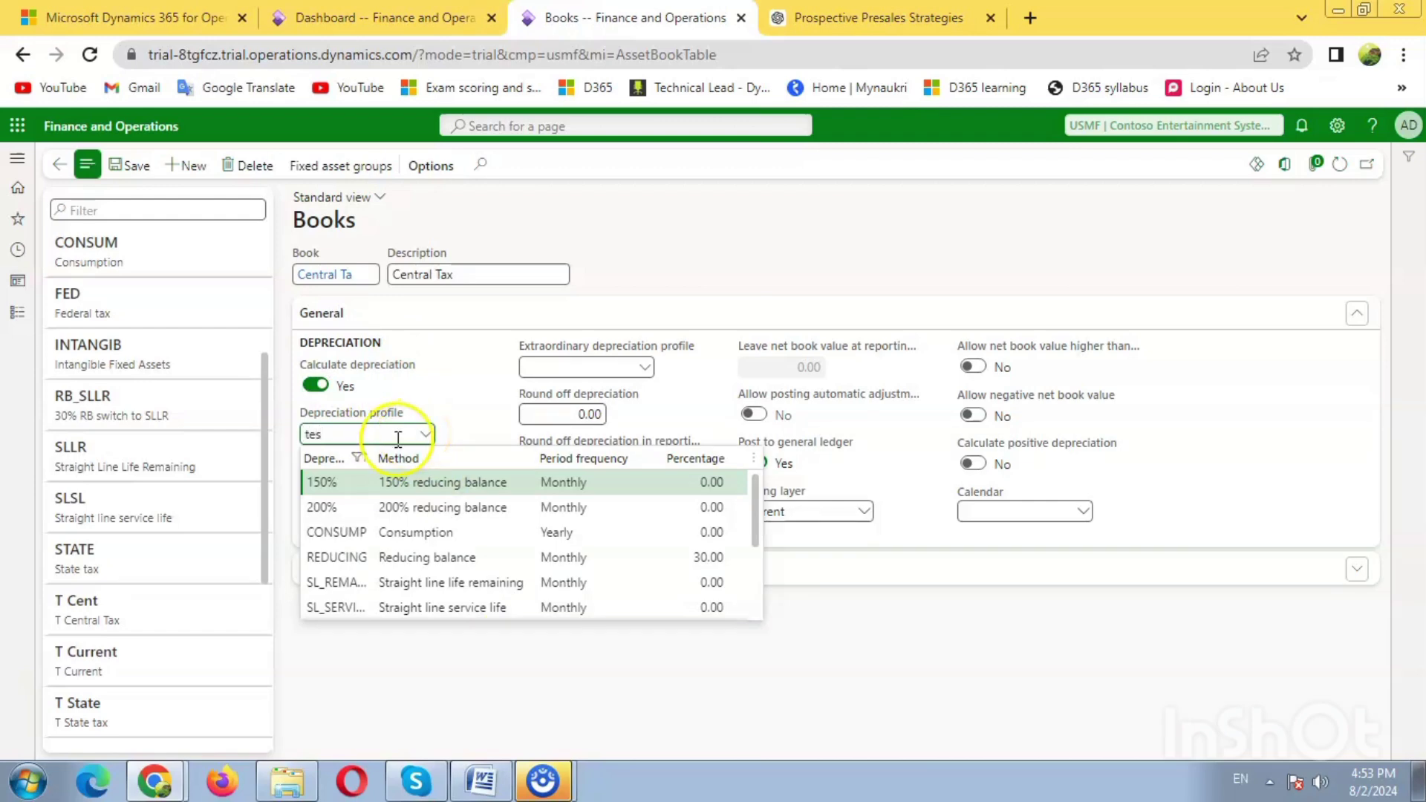
{"action": "left_click", "coordinate": [362, 573]}
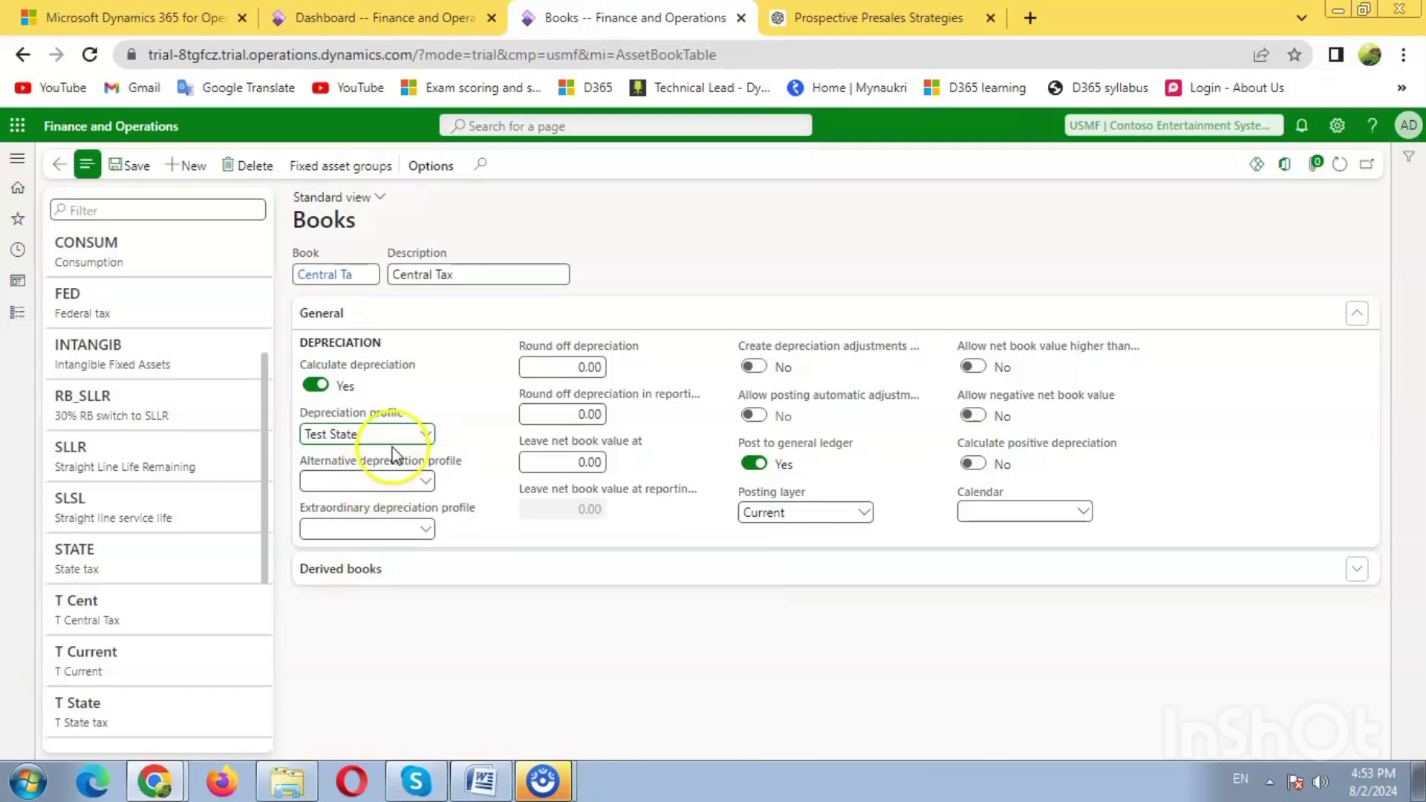
{"action": "key", "text": "BackSpace"}
{"action": "key", "text": "BackSpace"}
{"action": "key", "text": "BackSpace"}
{"action": "key", "text": "BackSpace"}
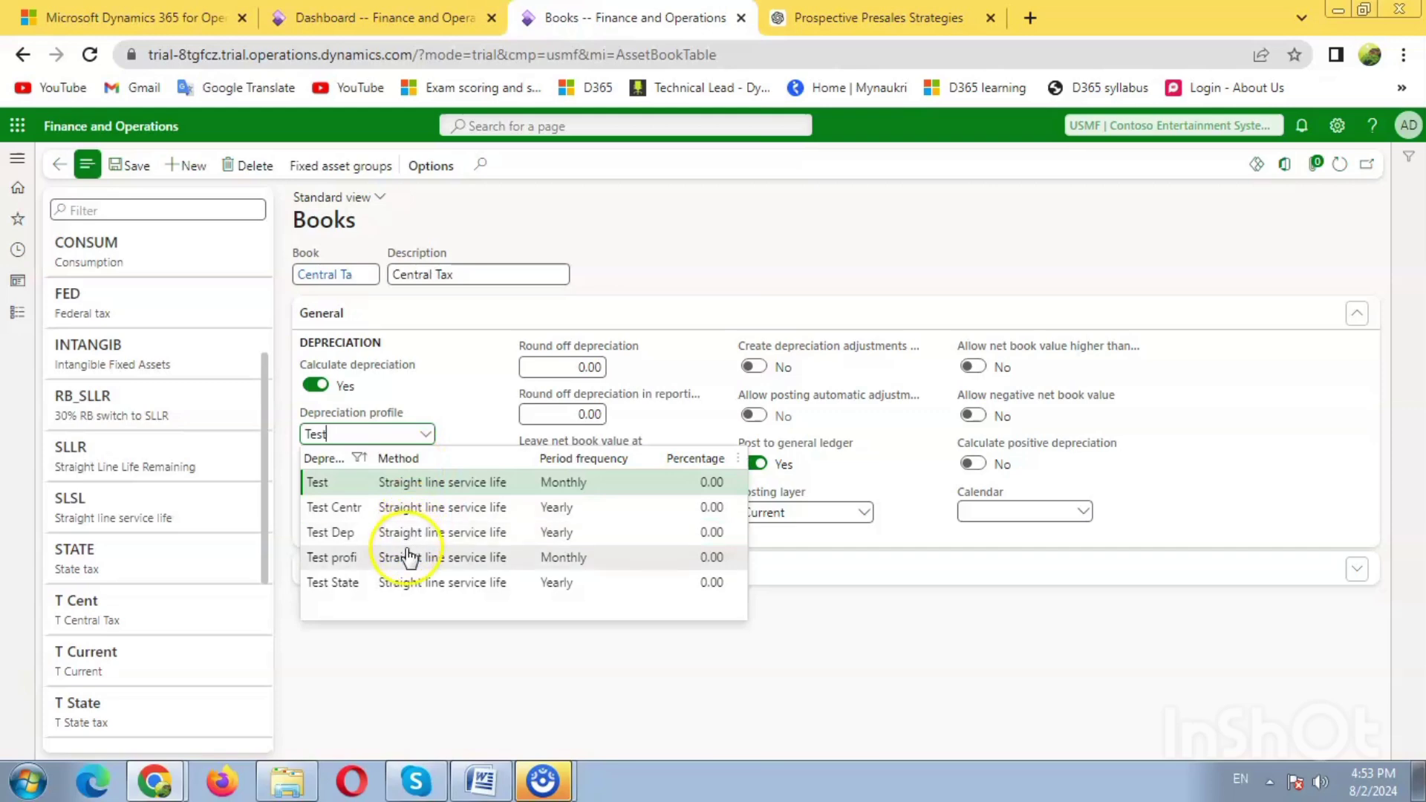
{"action": "left_click", "coordinate": [407, 557]}
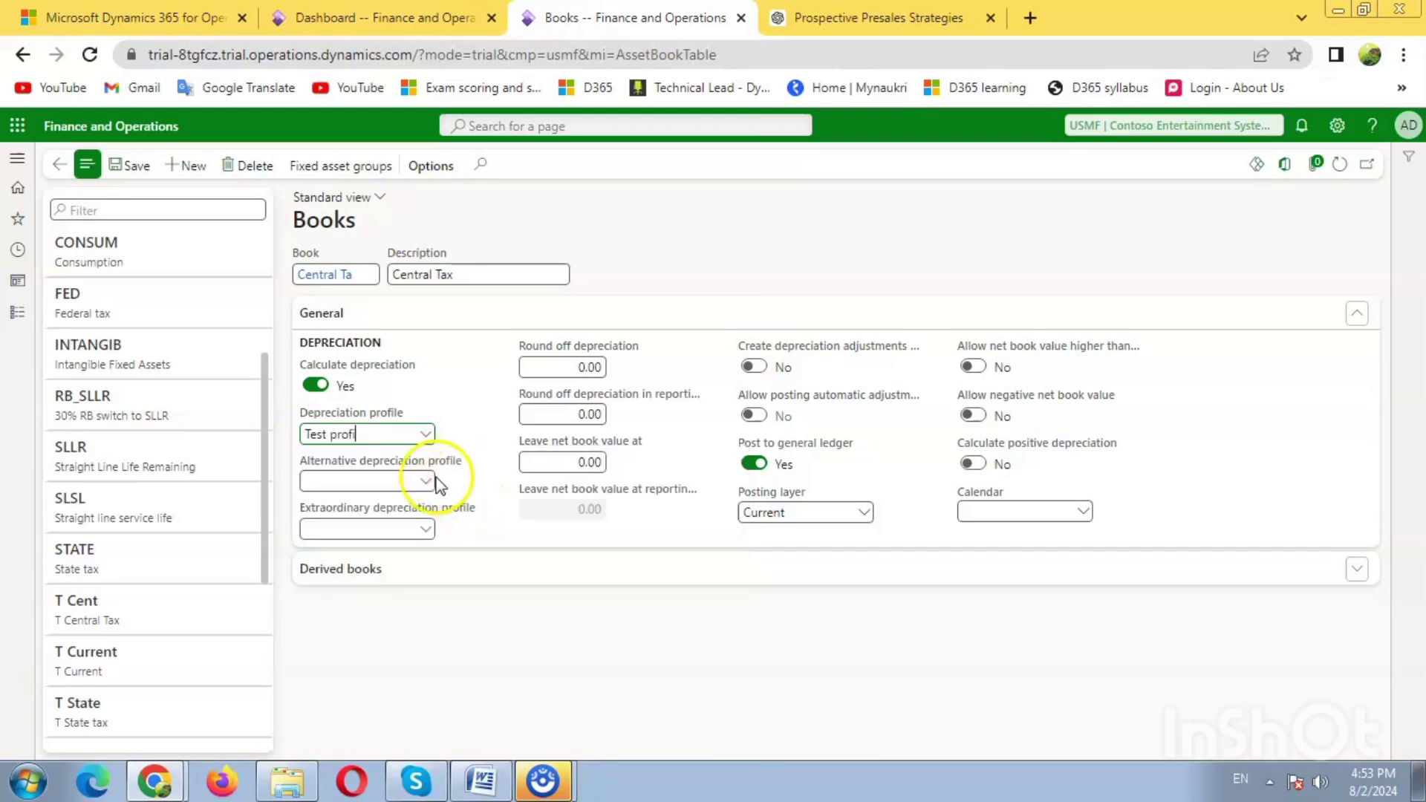
{"action": "left_click", "coordinate": [754, 464]}
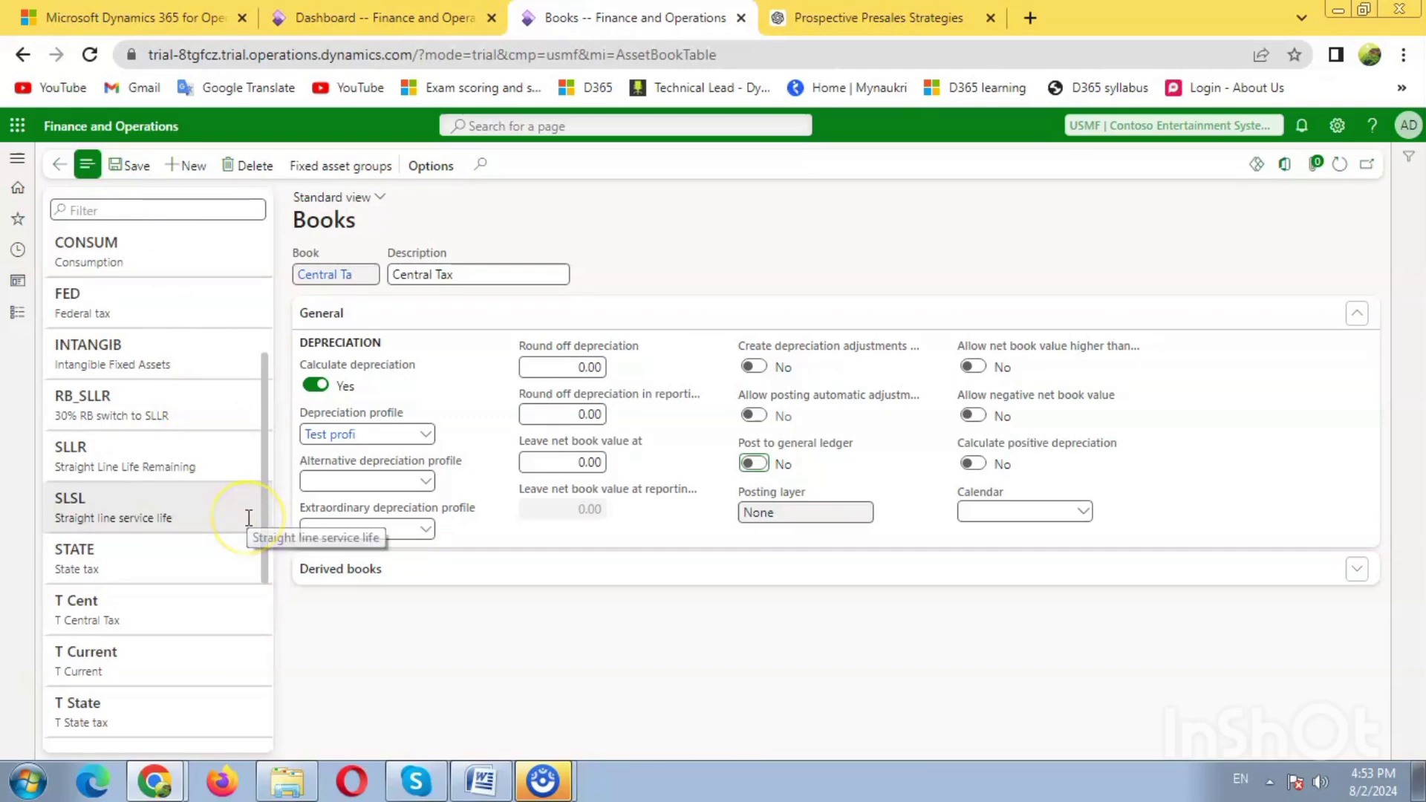
Open the Current T book and add State tax as a derived book with the Acquisition transaction type
{"action": "scroll", "coordinate": [249, 518], "scroll_direction": "up", "scroll_amount": 3}
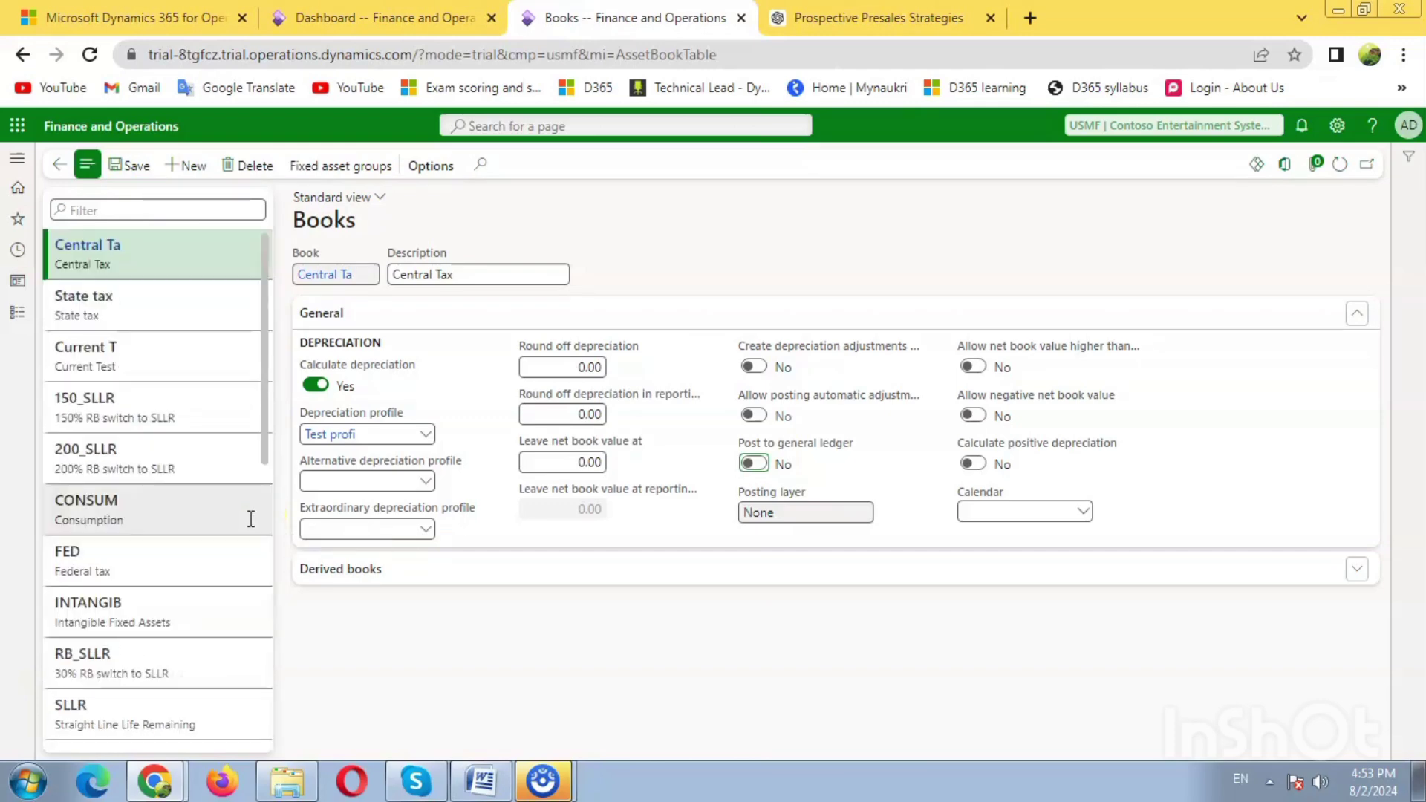
{"action": "left_click", "coordinate": [118, 359]}
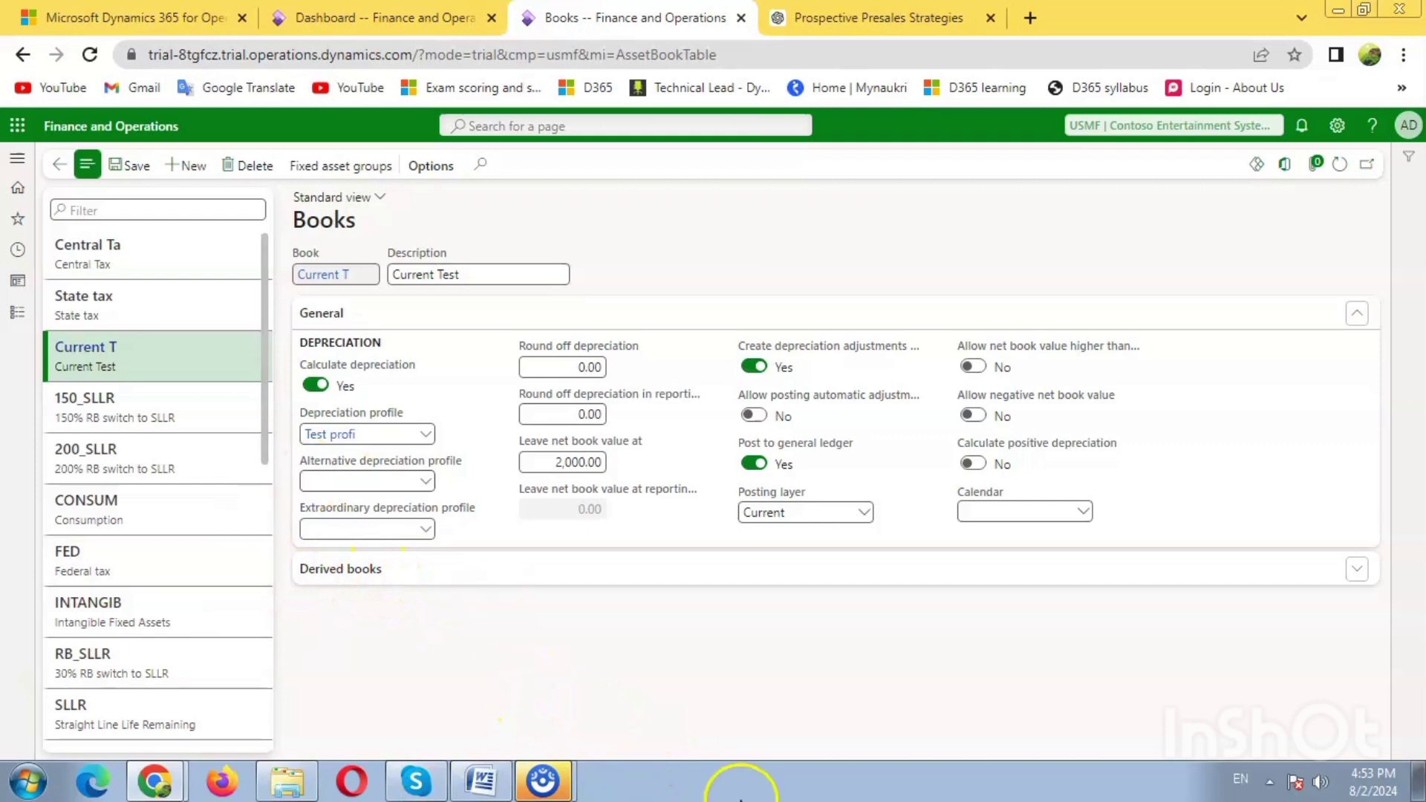
{"action": "left_click", "coordinate": [1355, 573]}
{"action": "scroll", "coordinate": [894, 487], "scroll_direction": "down", "scroll_amount": 1}
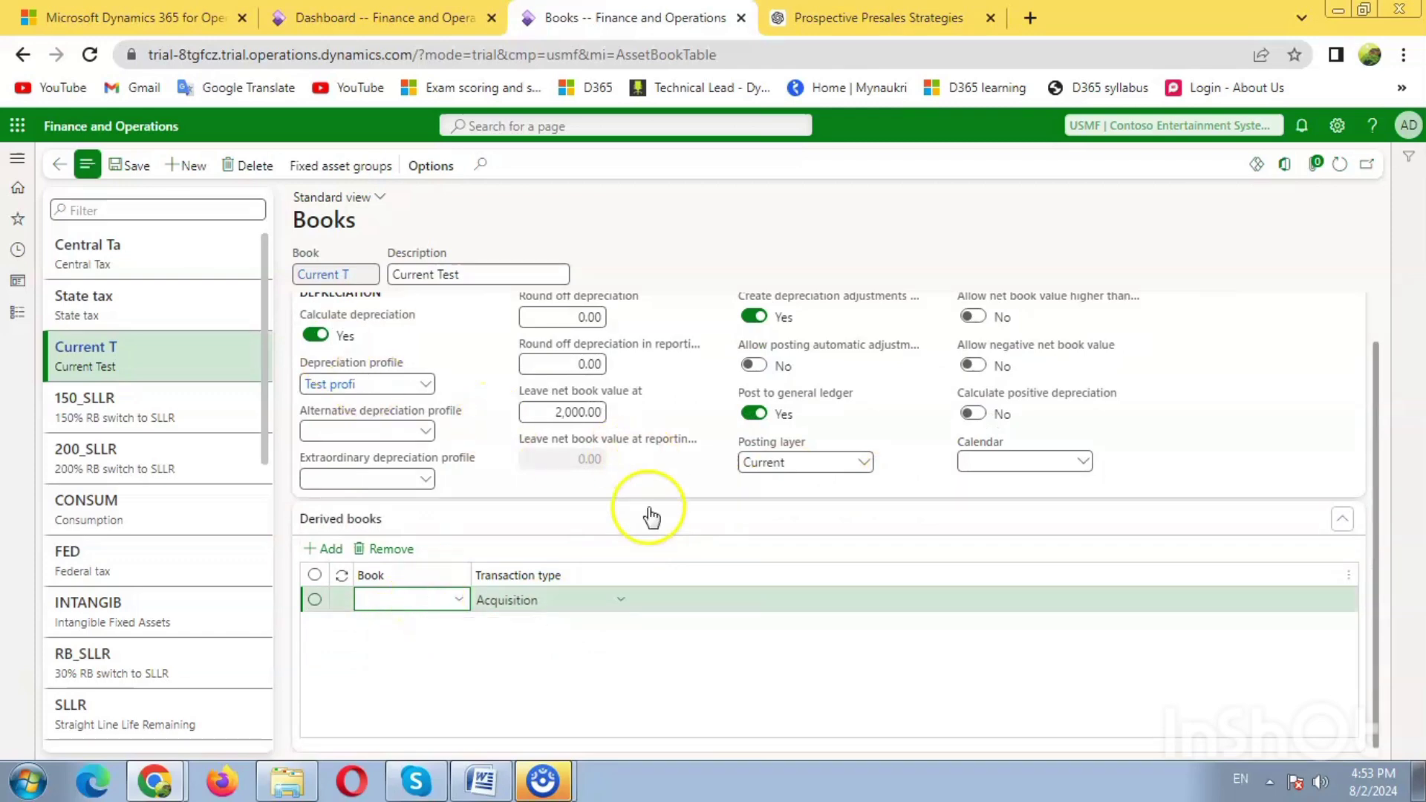
{"action": "left_click", "coordinate": [385, 598]}
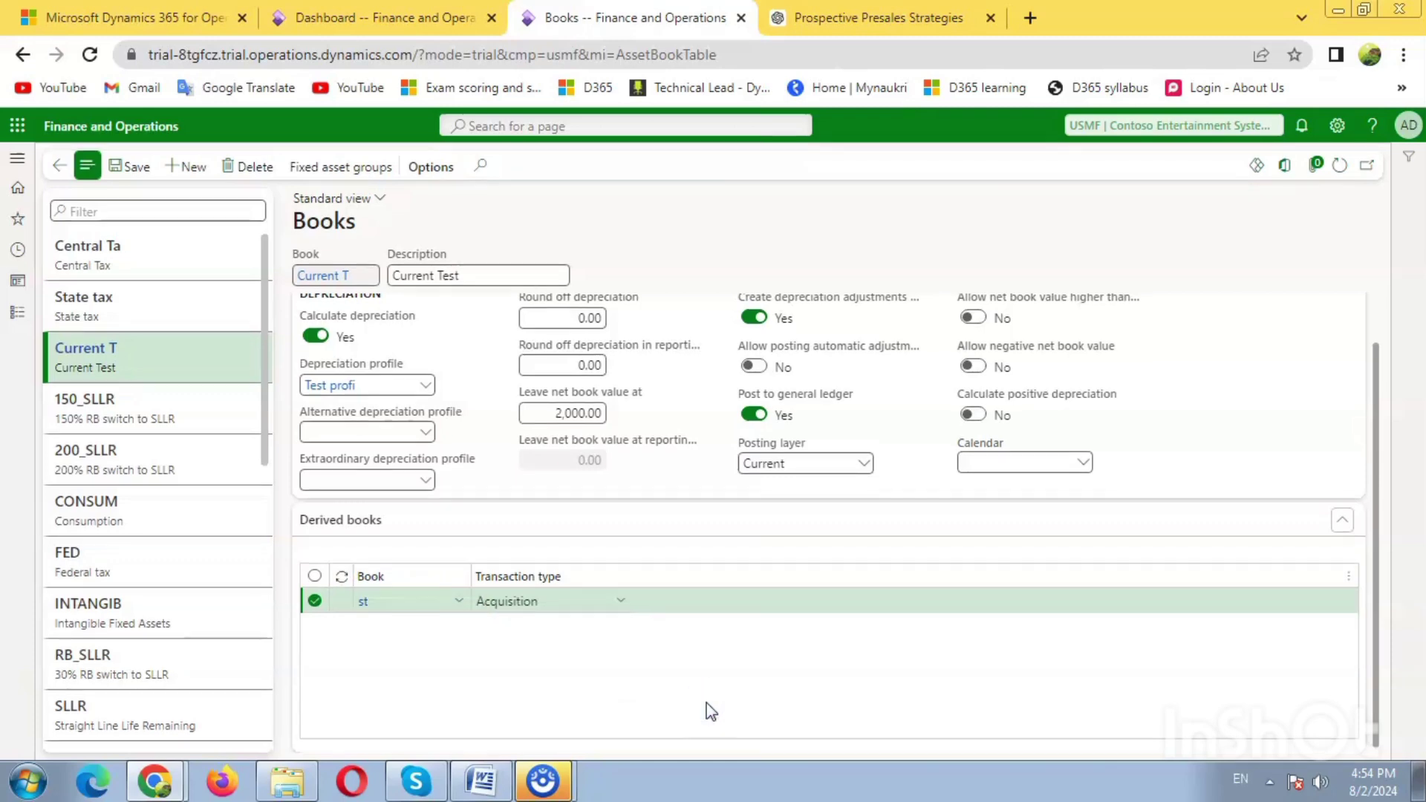
{"action": "left_click", "coordinate": [387, 628]}
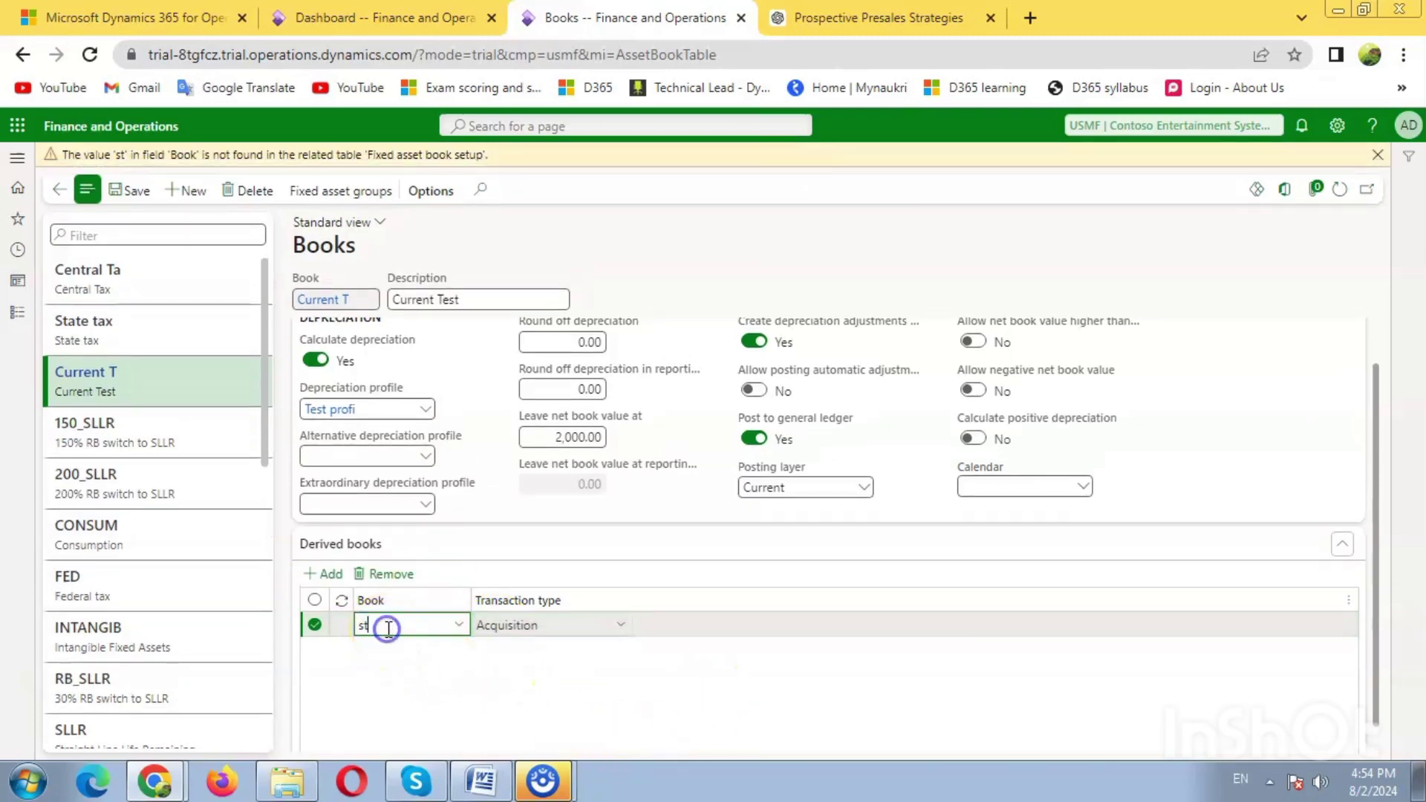
{"action": "type", "text": "a"}
{"action": "left_click", "coordinate": [407, 626]}
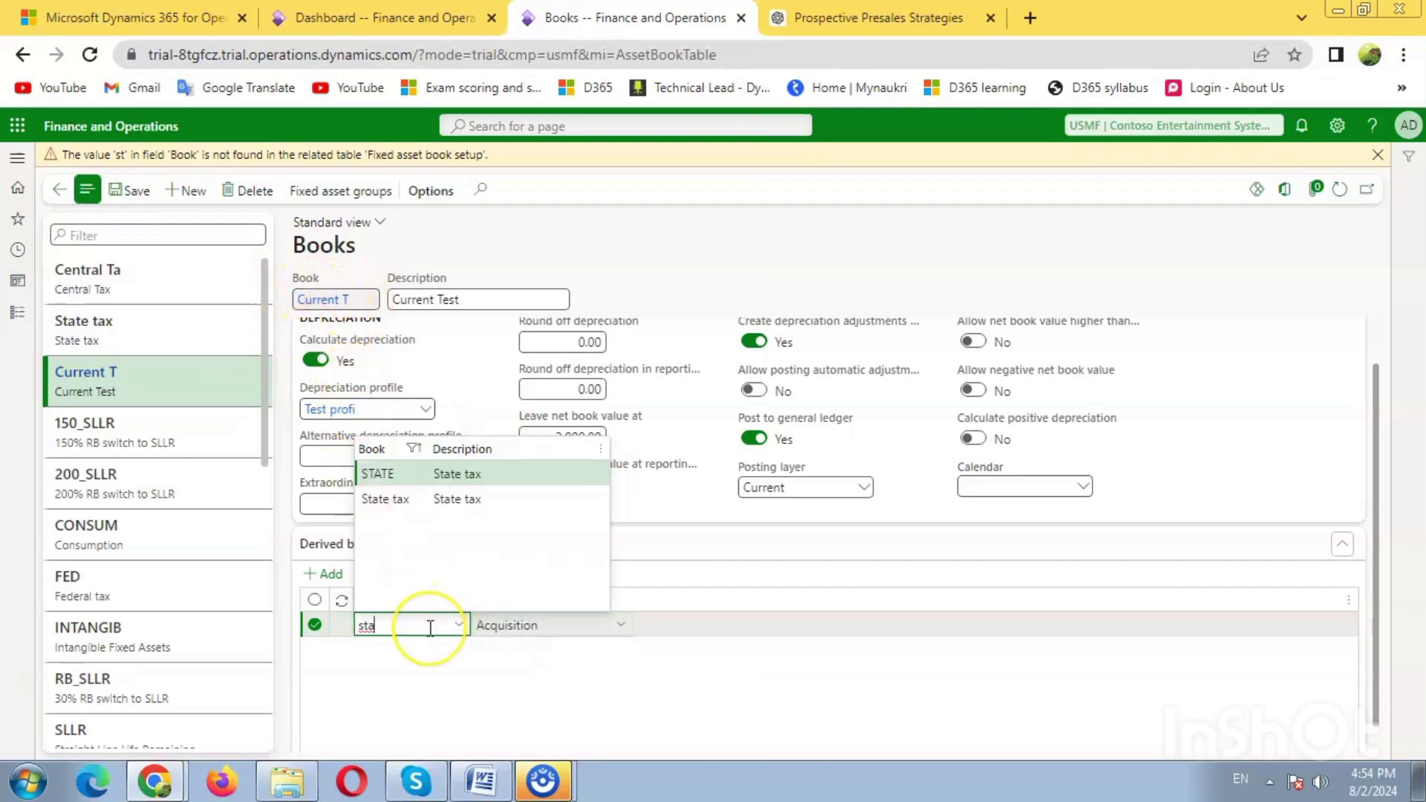
{"action": "left_click", "coordinate": [401, 503]}
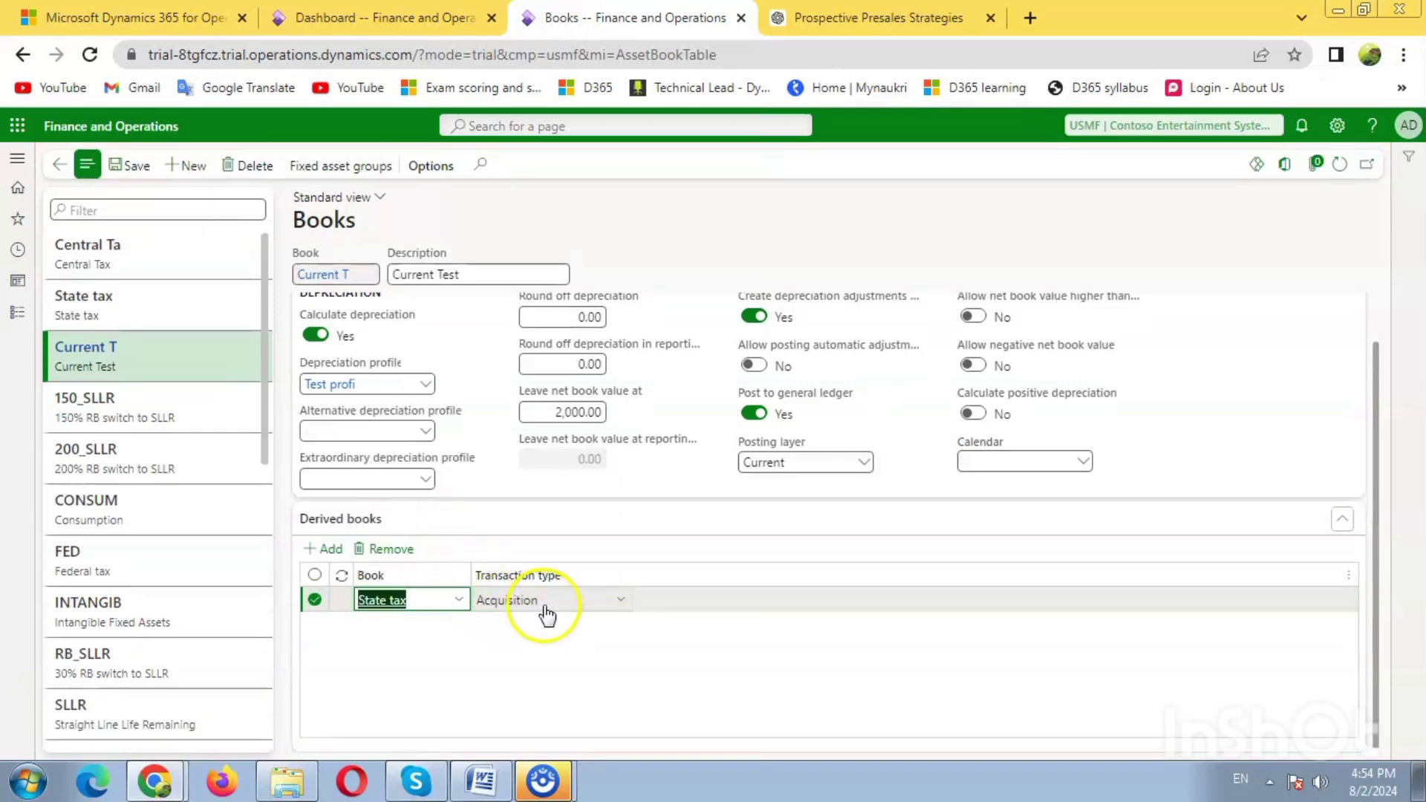
Add a second derived book line for State tax with the Acquisition adjustment transaction type
{"action": "left_click", "coordinate": [315, 553]}
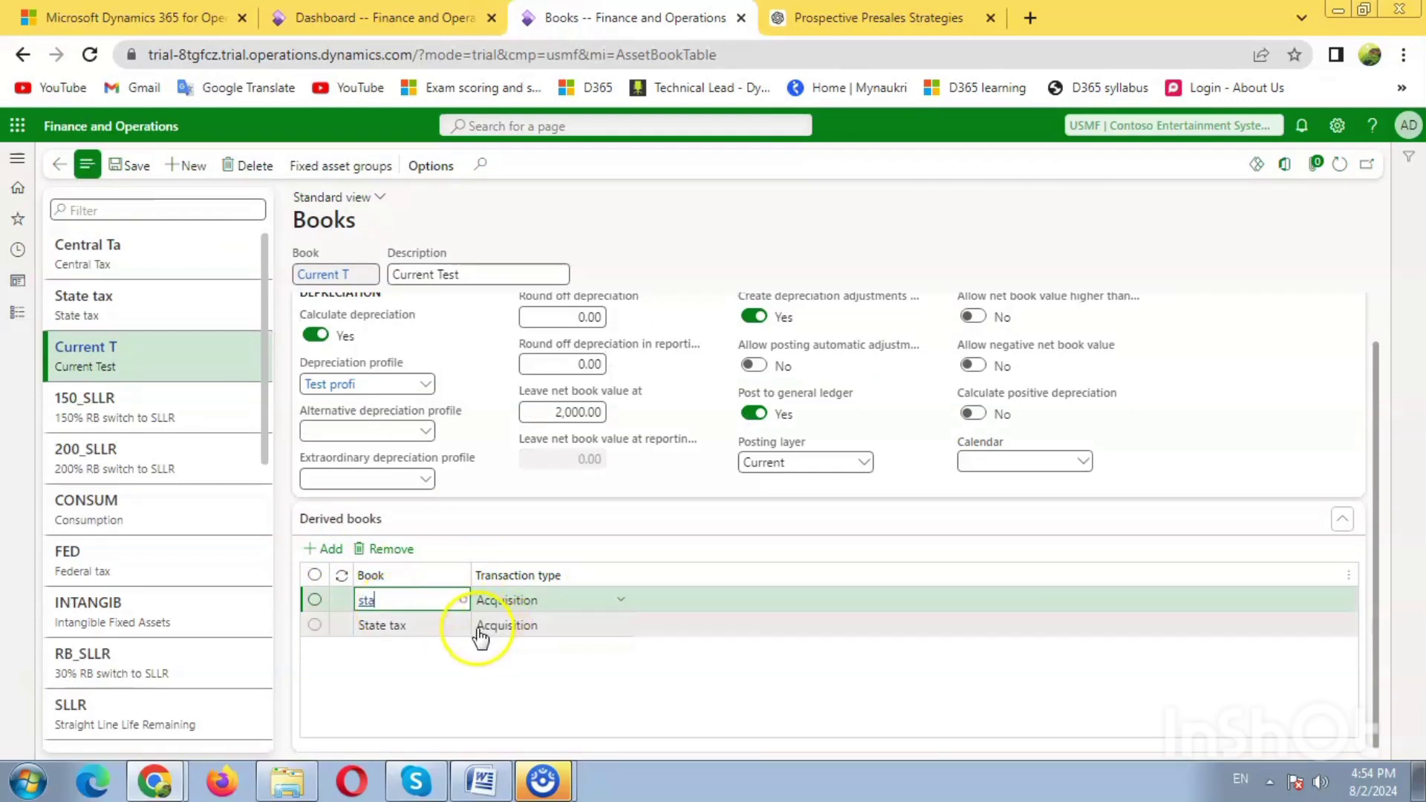
{"action": "type", "text": "state"}
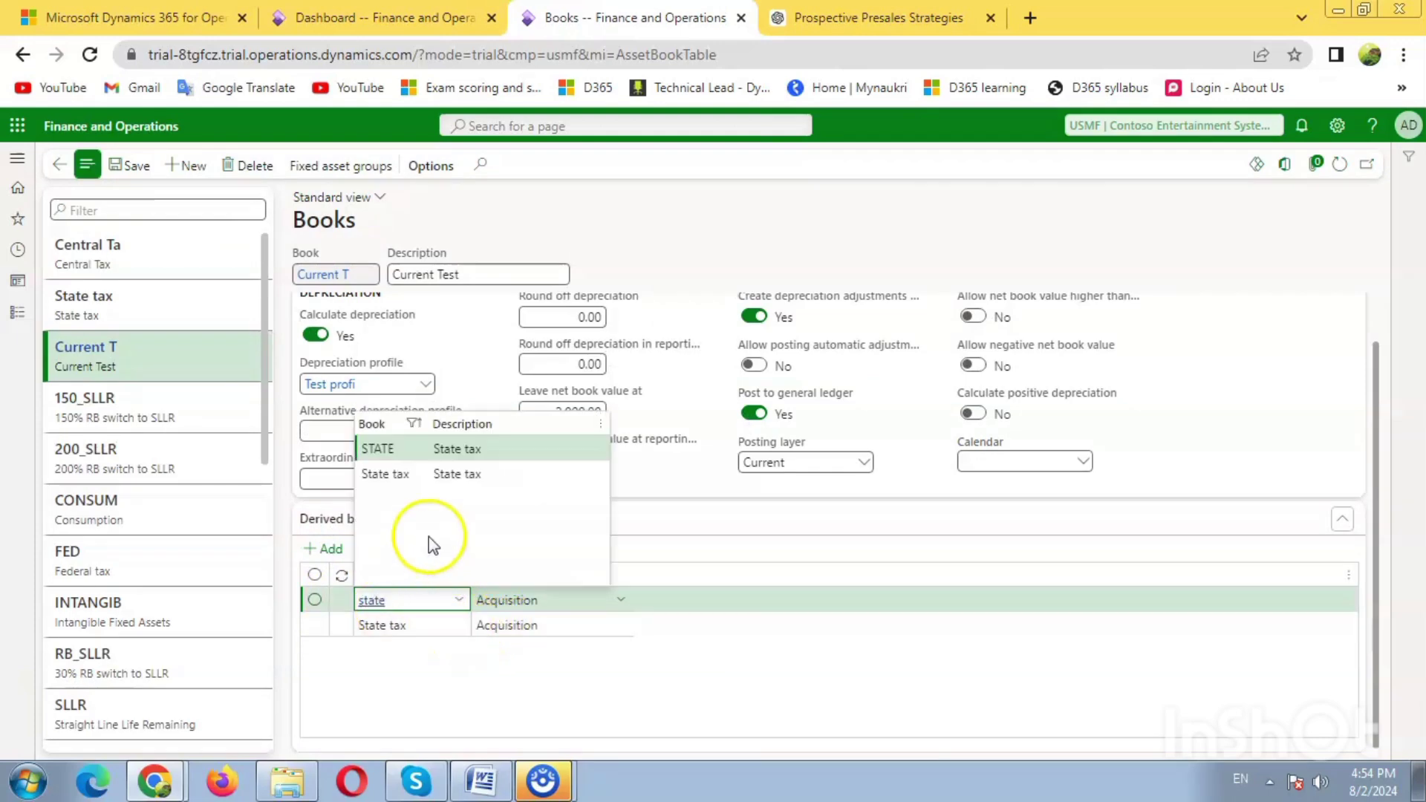
{"action": "left_click", "coordinate": [460, 475]}
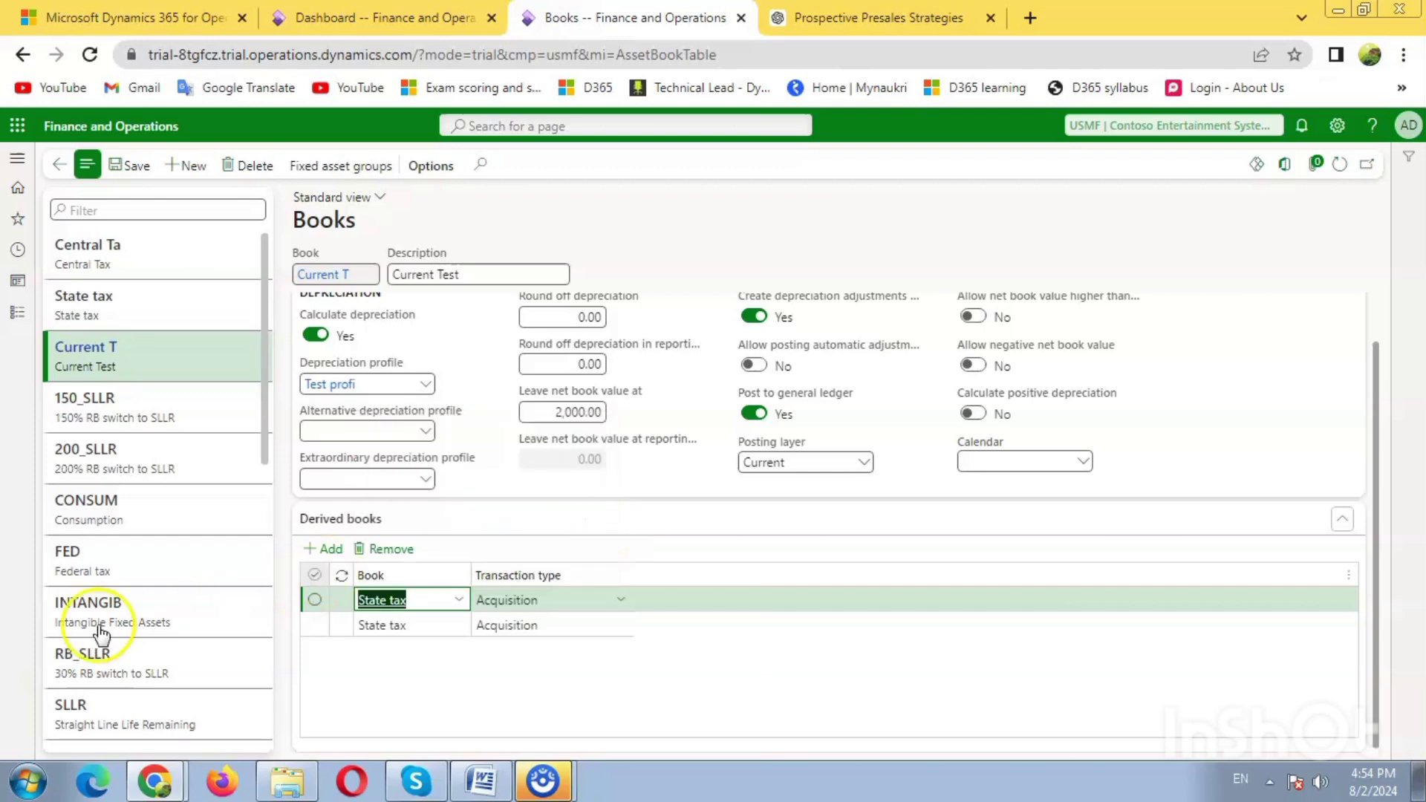
{"action": "left_click", "coordinate": [628, 591]}
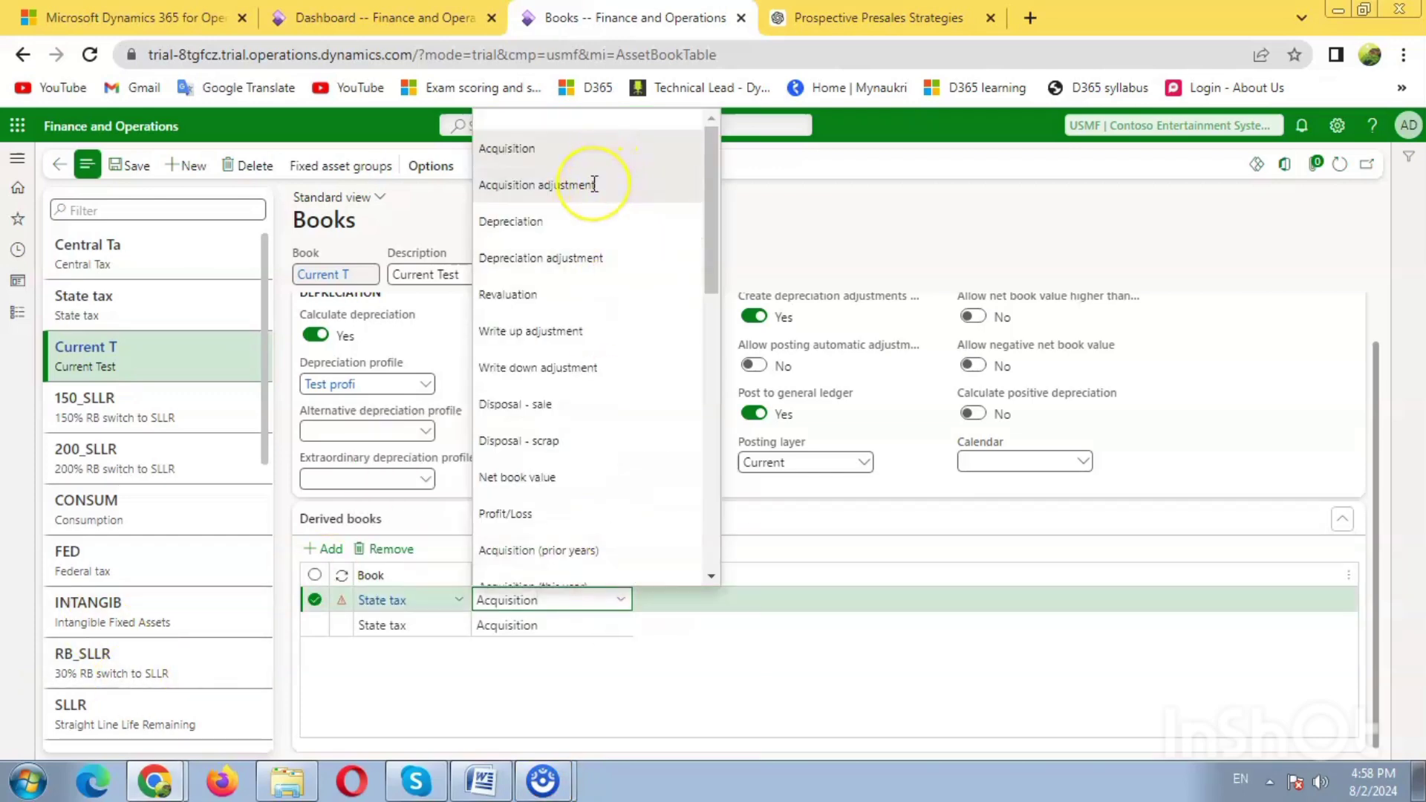
{"action": "left_click", "coordinate": [592, 184]}
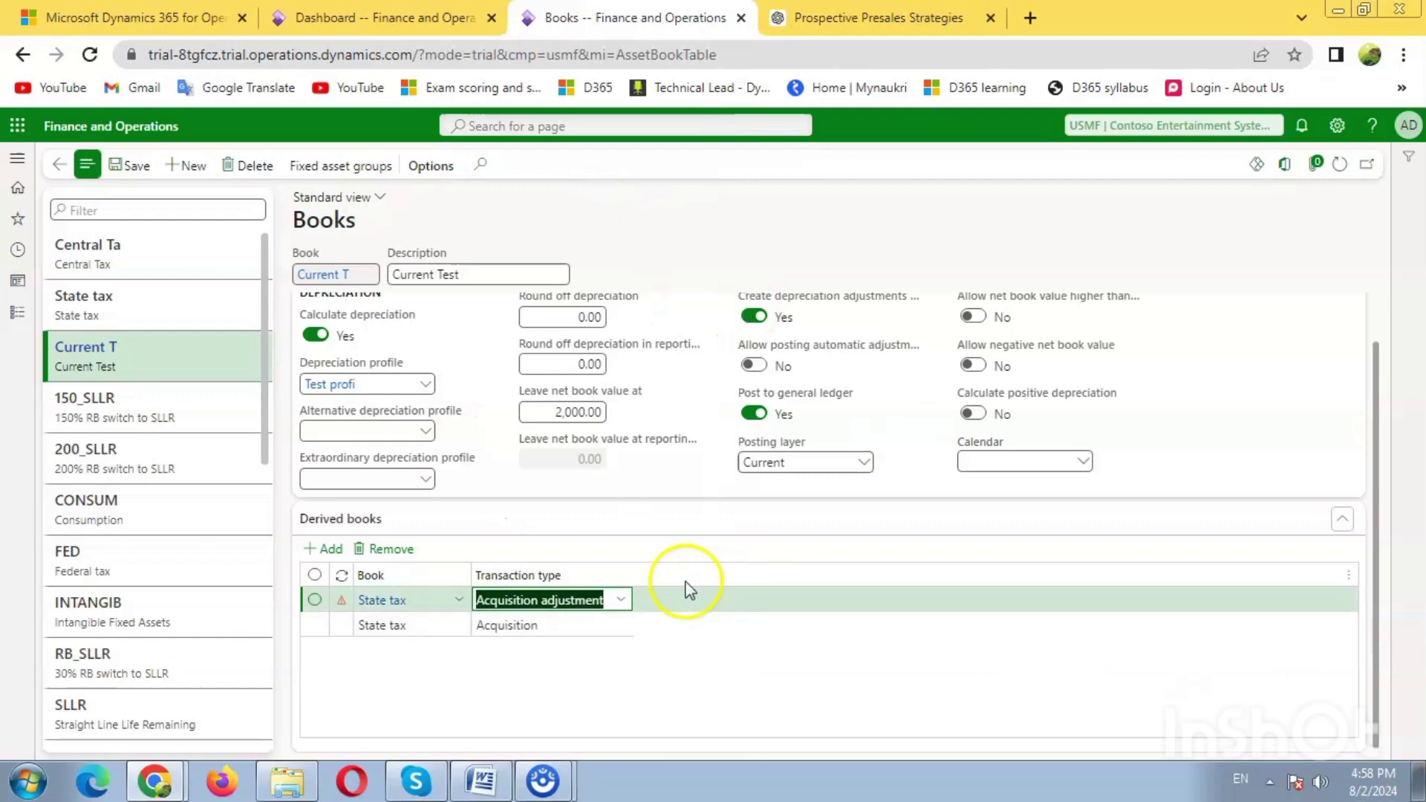
Add another State tax line to the derived books with the Depreciation transaction type
{"action": "left_click", "coordinate": [328, 548]}
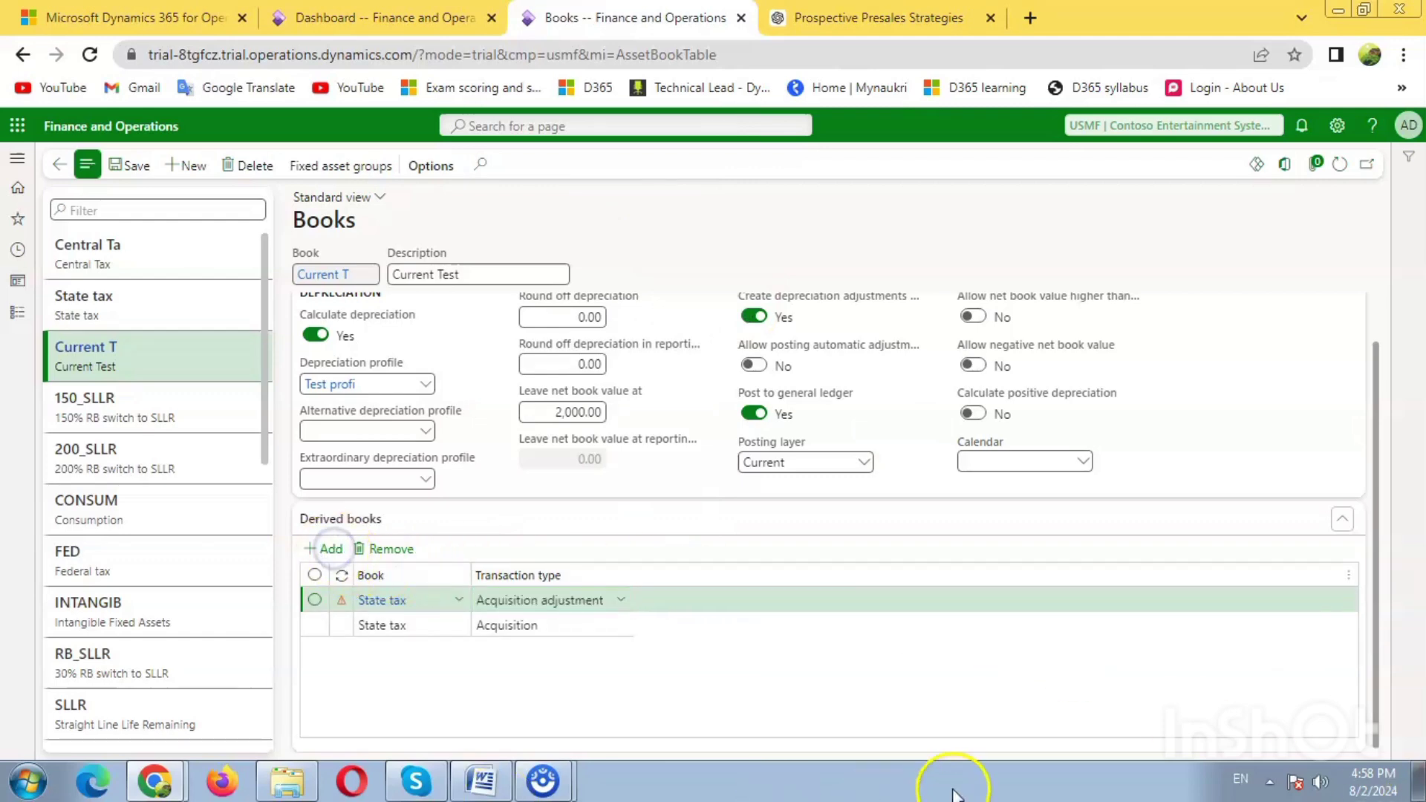
{"action": "type", "text": "s"}
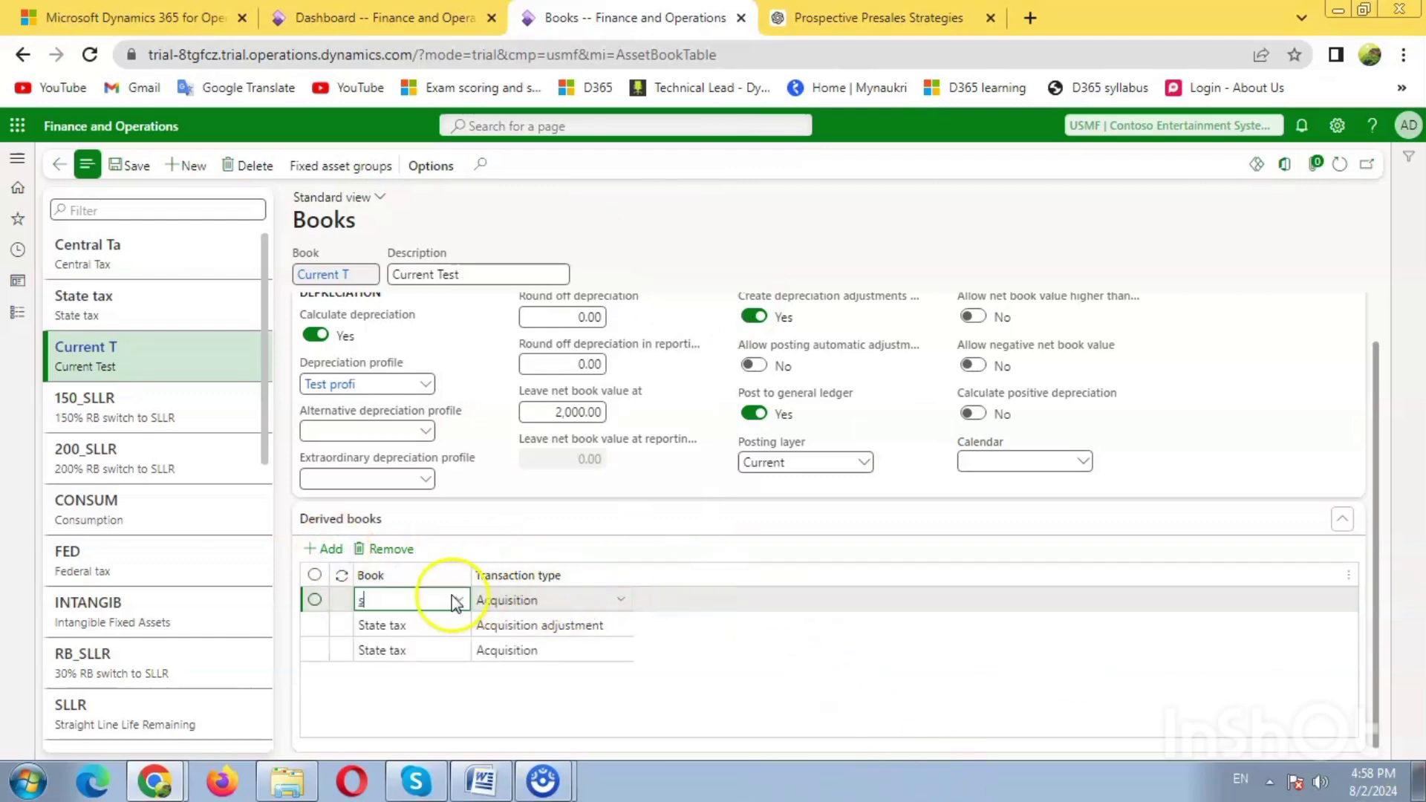
{"action": "type", "text": "a"}
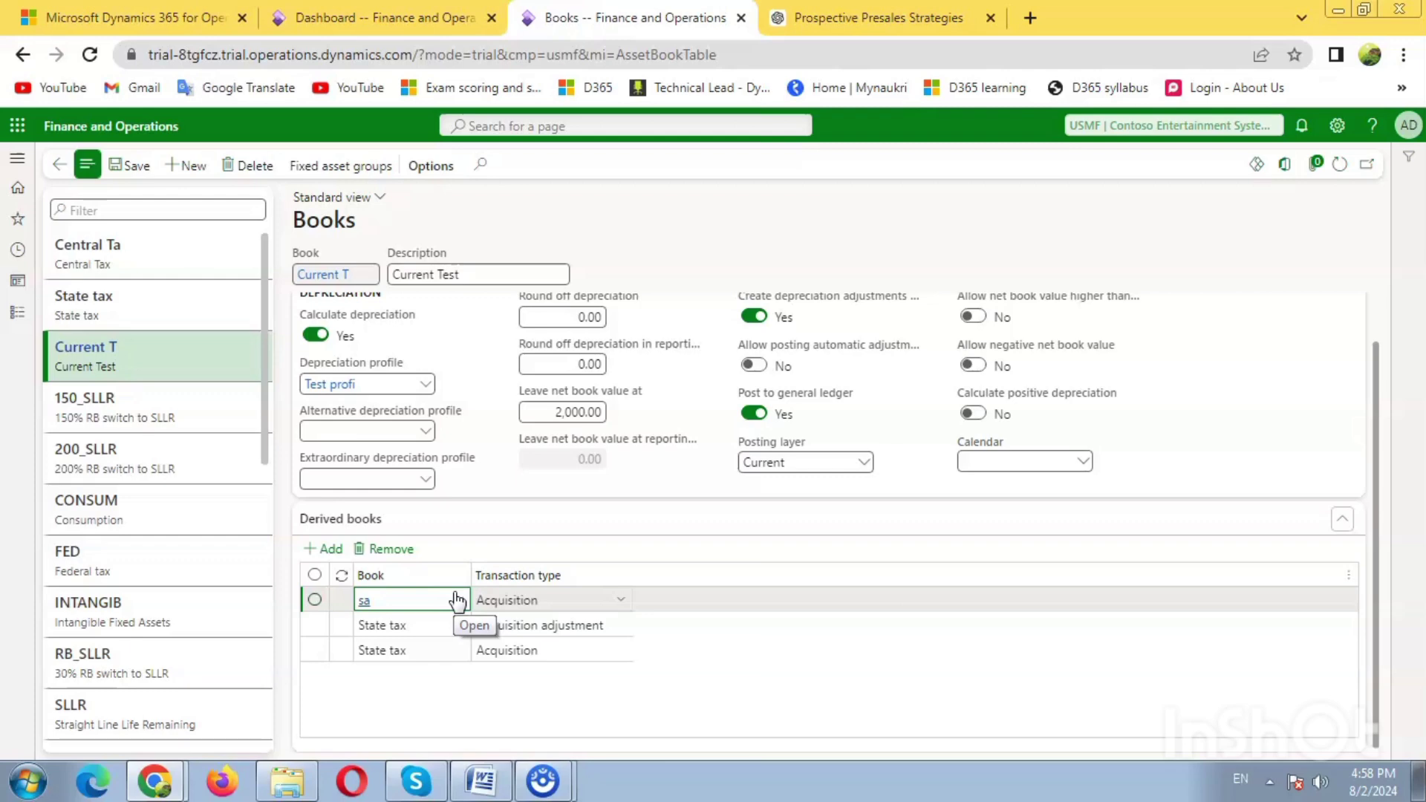
{"action": "left_click", "coordinate": [457, 600]}
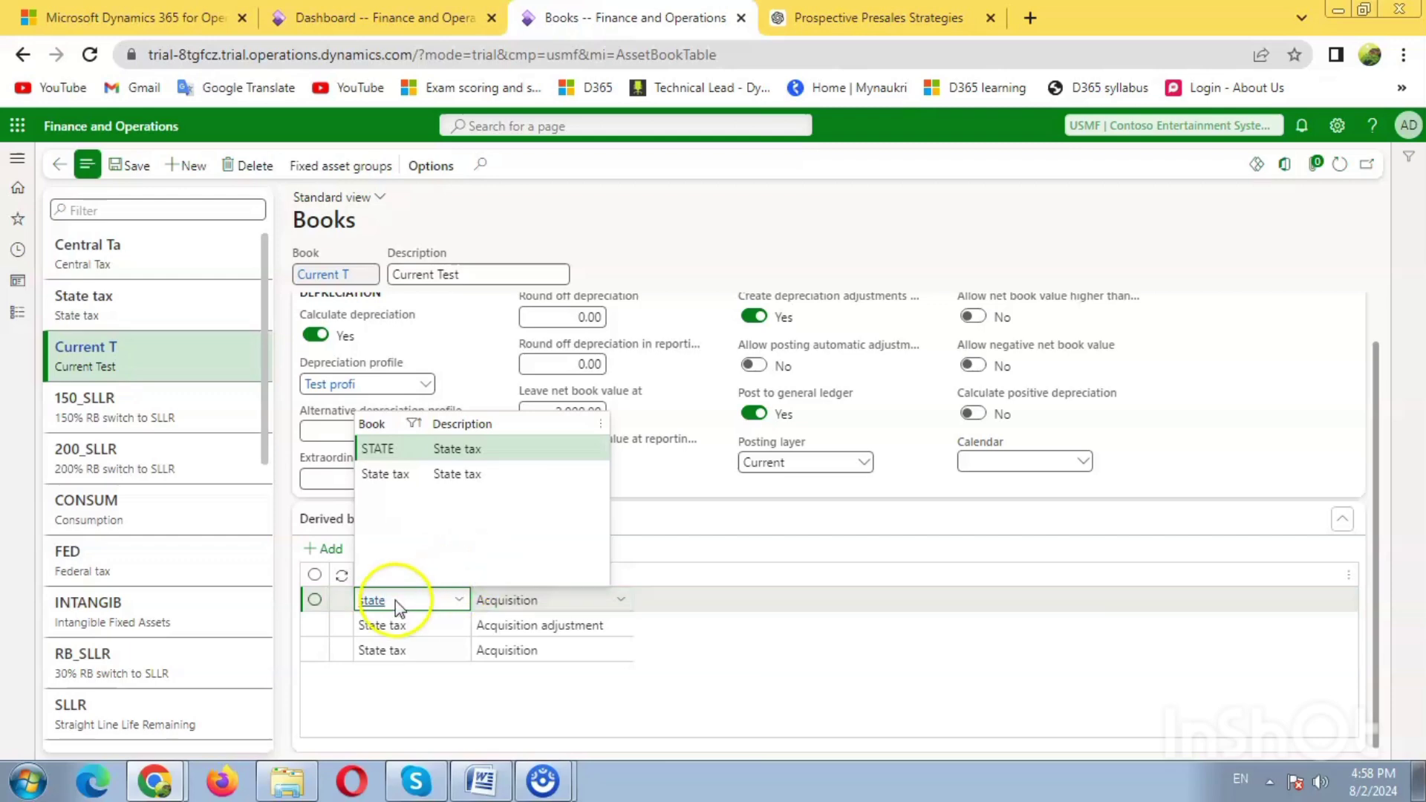
{"action": "left_click", "coordinate": [483, 474]}
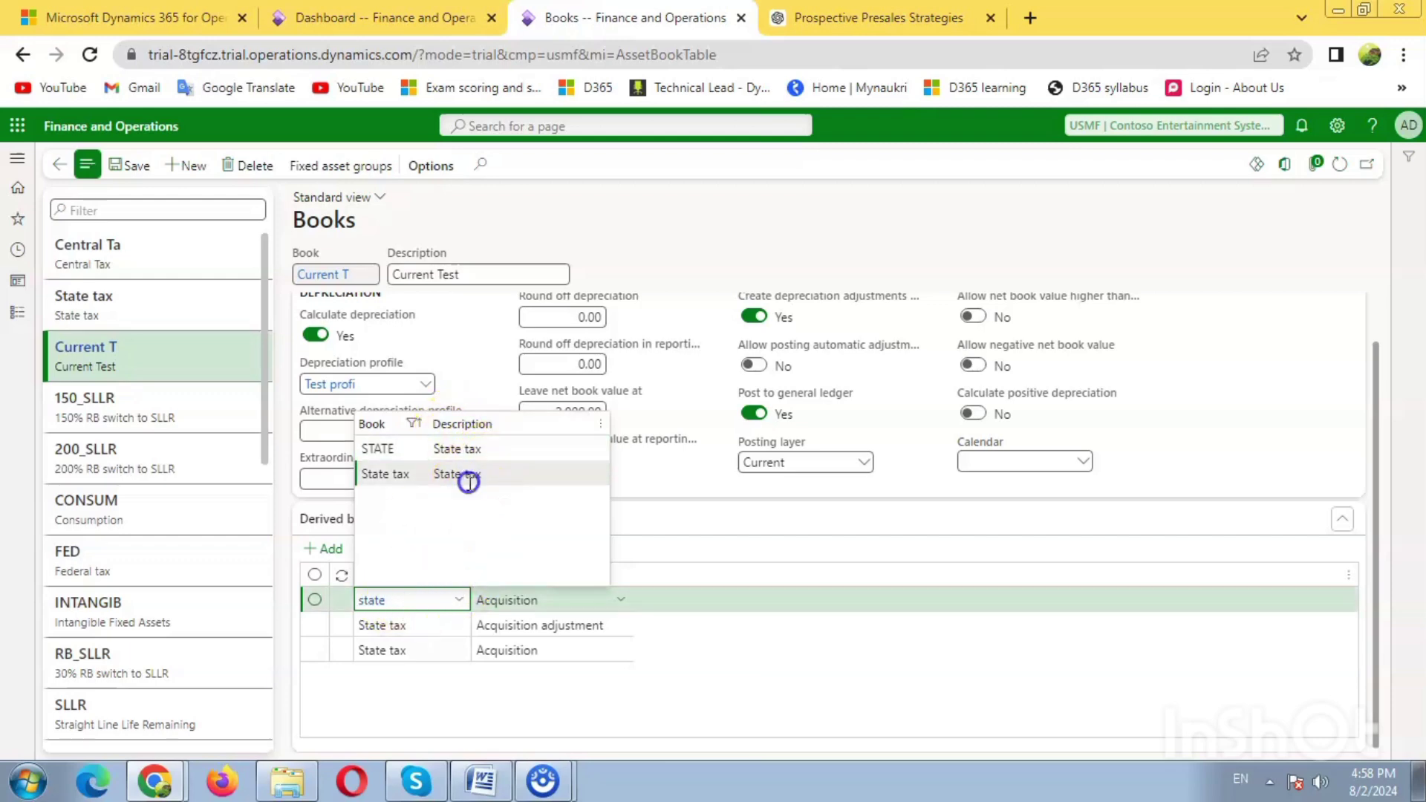
{"action": "left_click", "coordinate": [621, 600]}
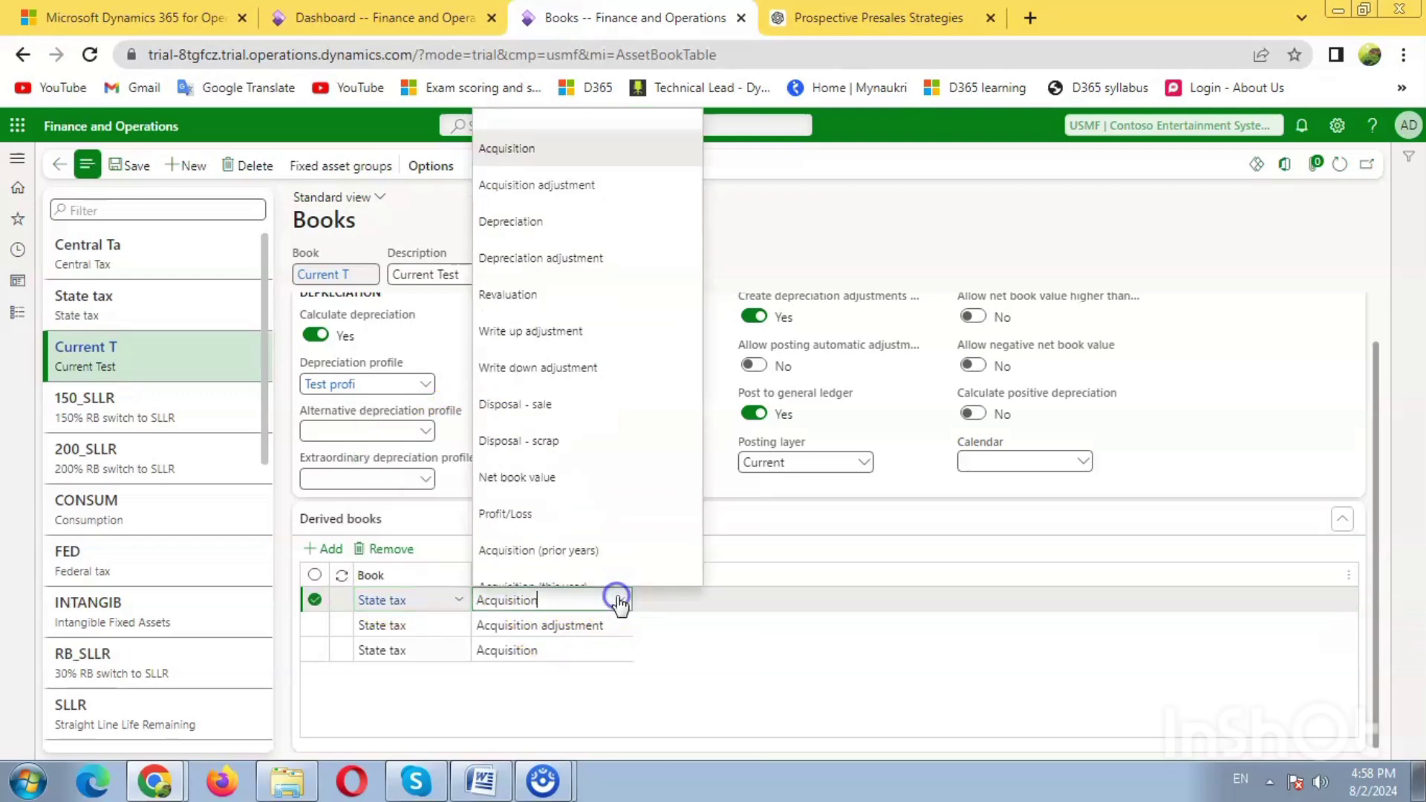
{"action": "left_click", "coordinate": [551, 236]}
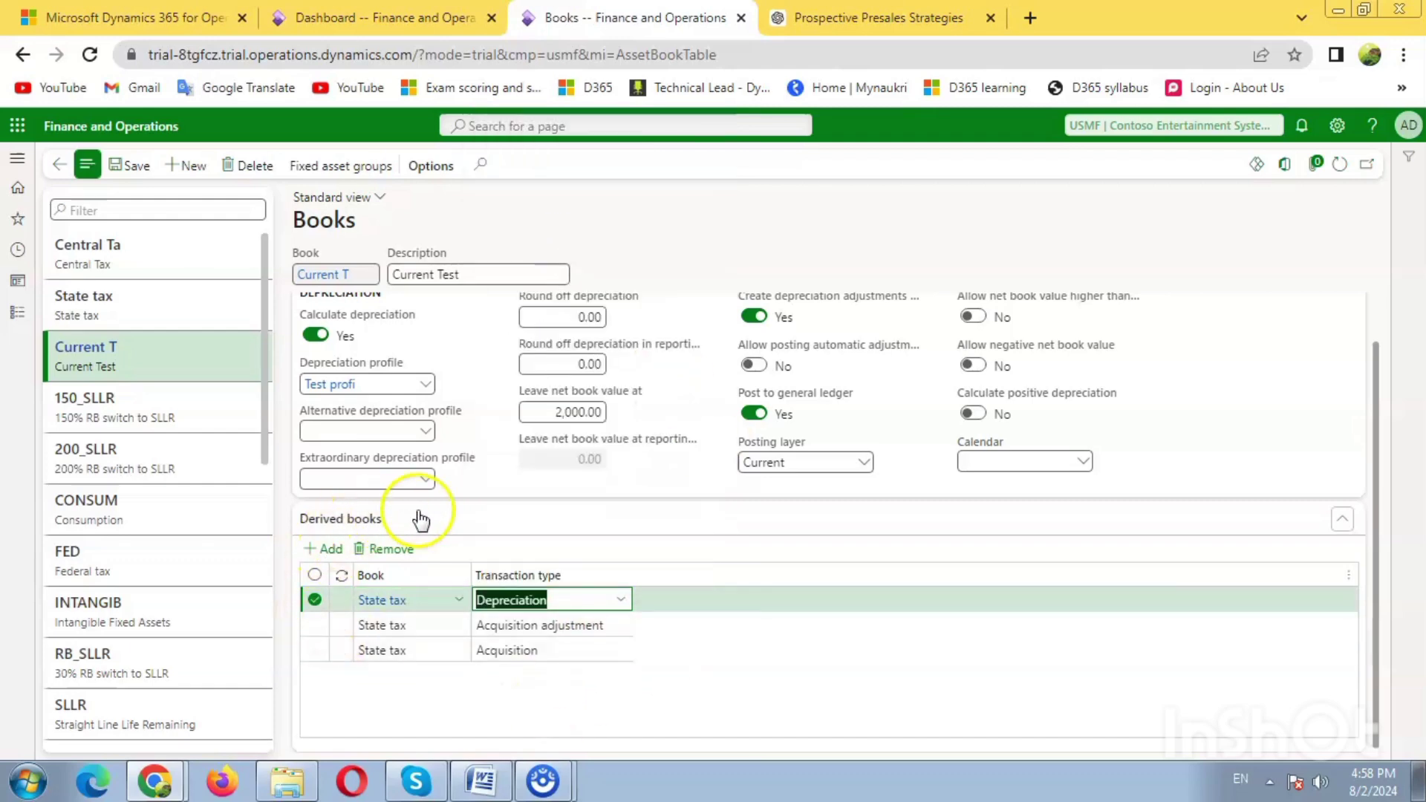
Add two Central Ta lines to the derived books of Current T, one with transaction type Acquisition and one with Depreciation
{"action": "left_click", "coordinate": [329, 548]}
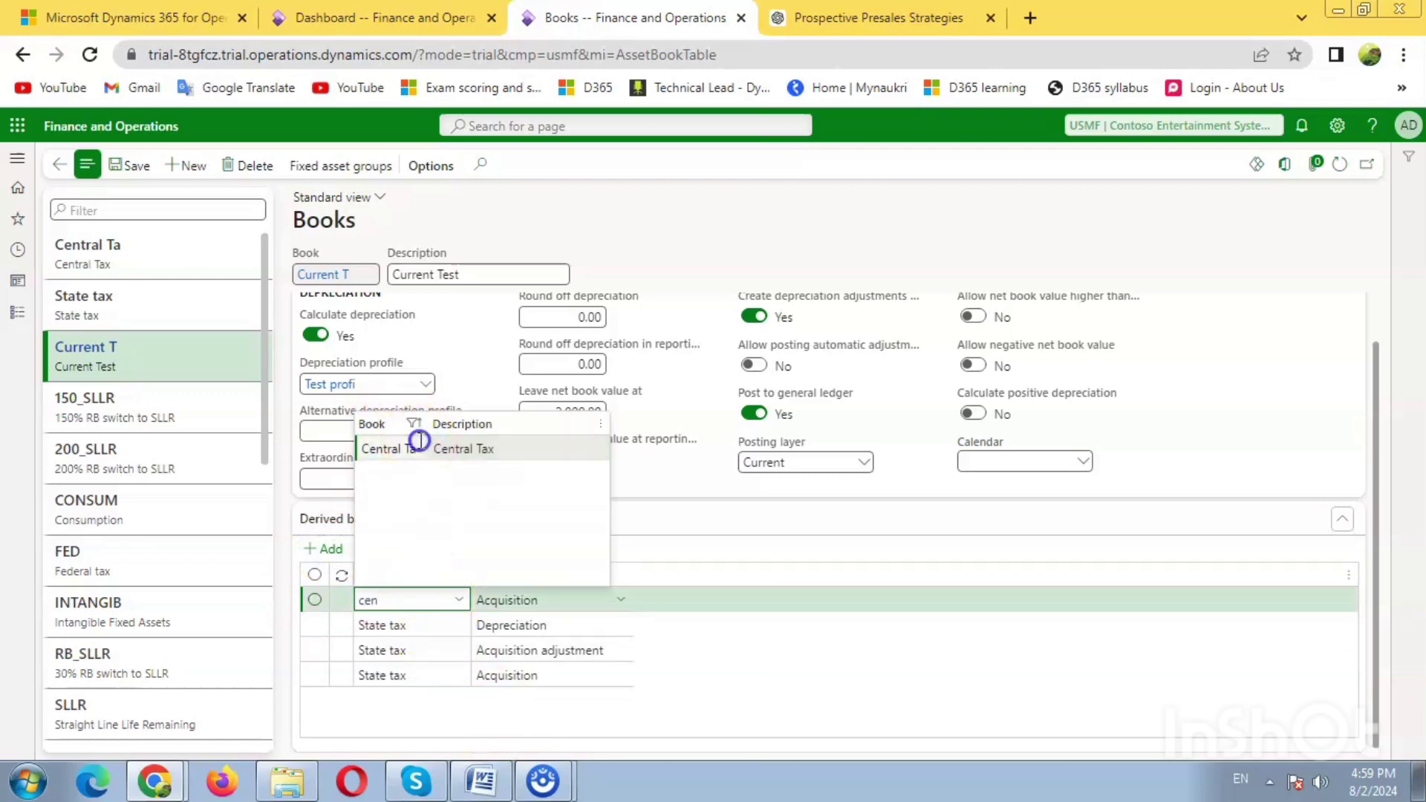
{"action": "left_click", "coordinate": [419, 453]}
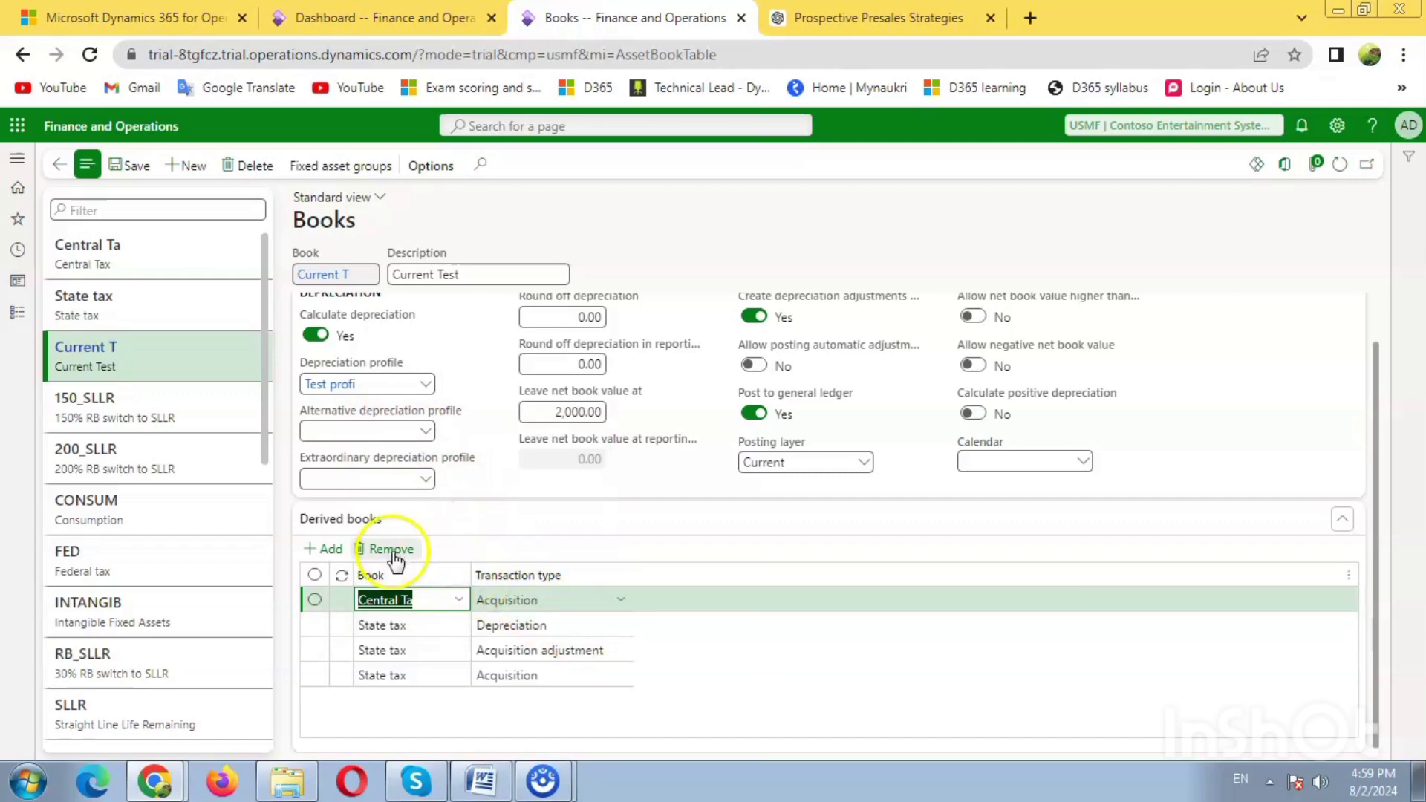
{"action": "left_click", "coordinate": [322, 550]}
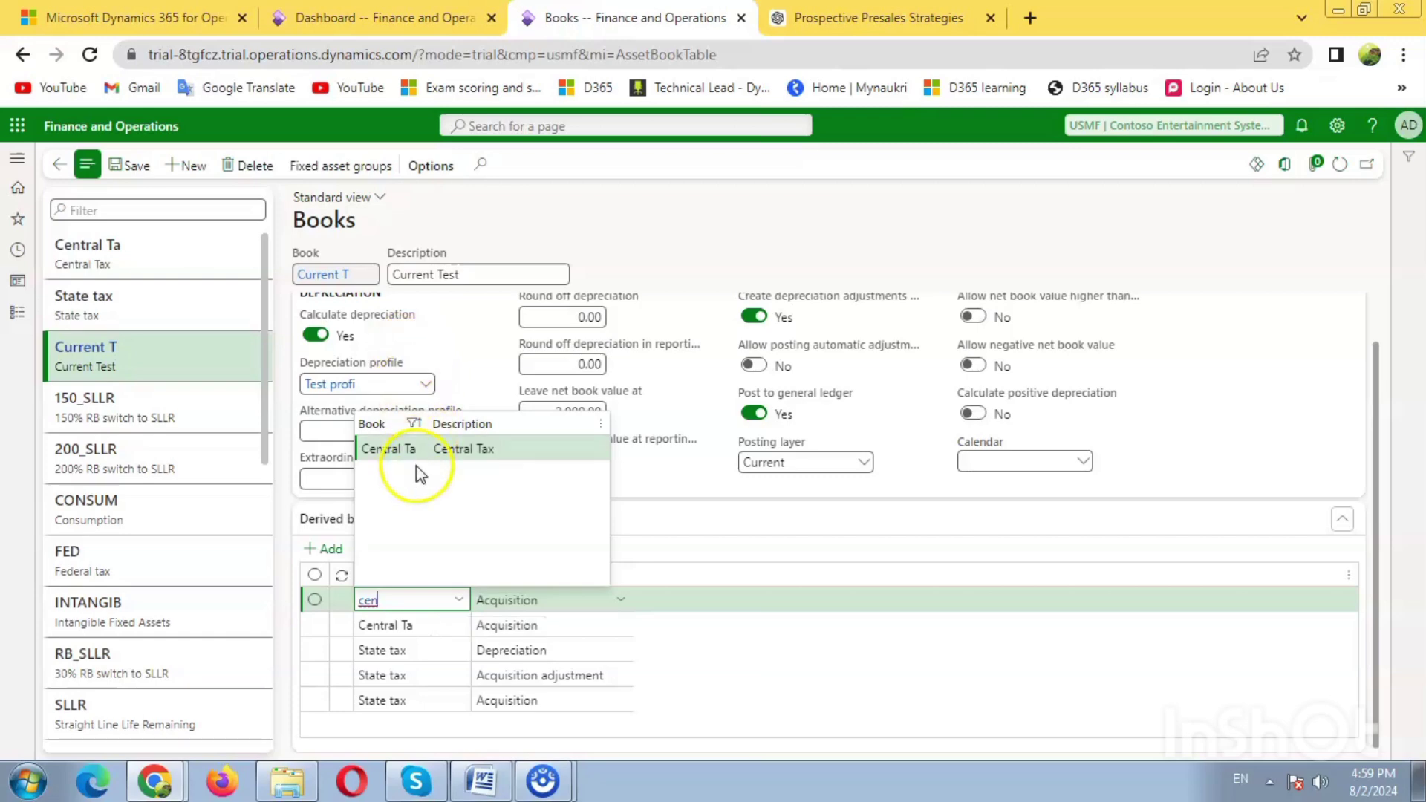
{"action": "left_click", "coordinate": [427, 450]}
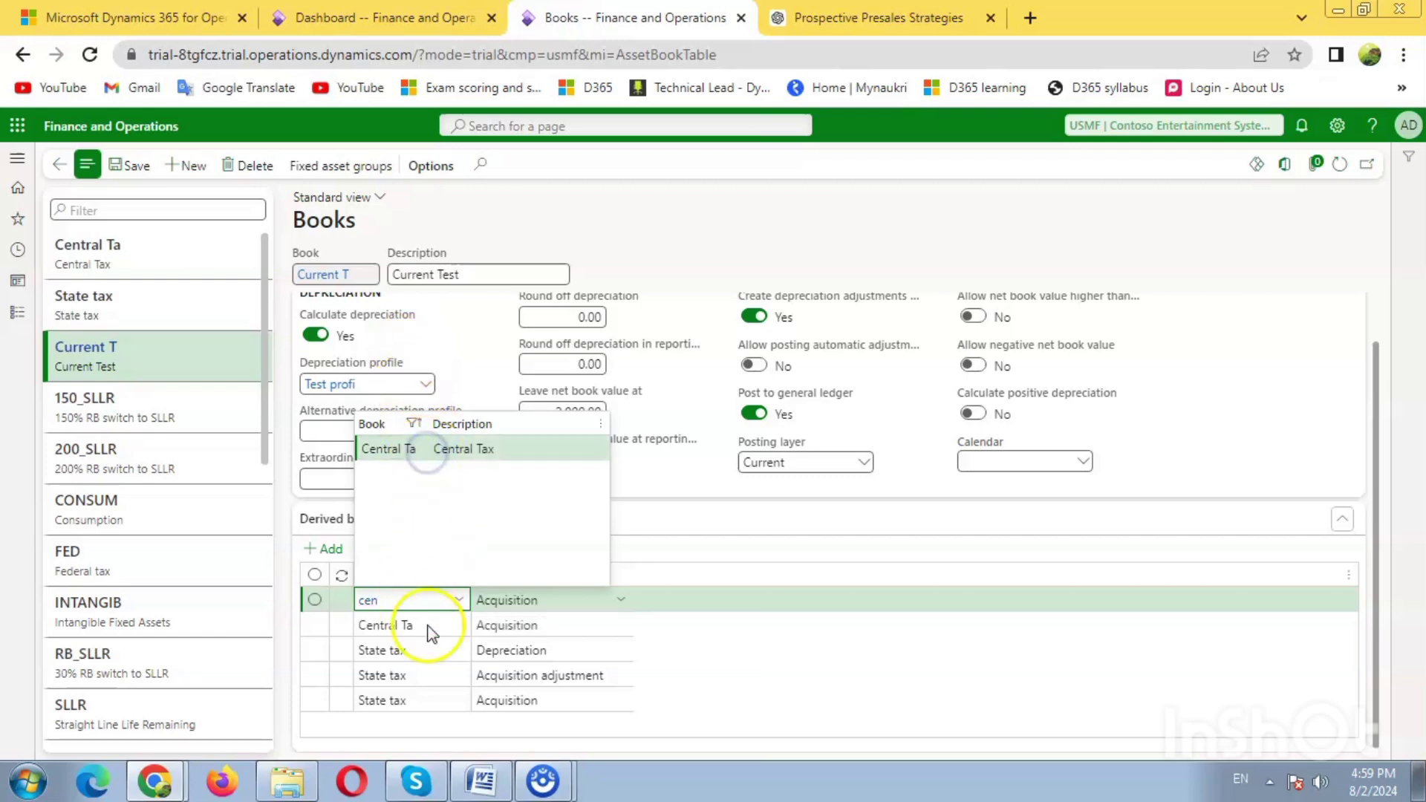
{"action": "left_click", "coordinate": [593, 610]}
{"action": "type", "text": "de"}
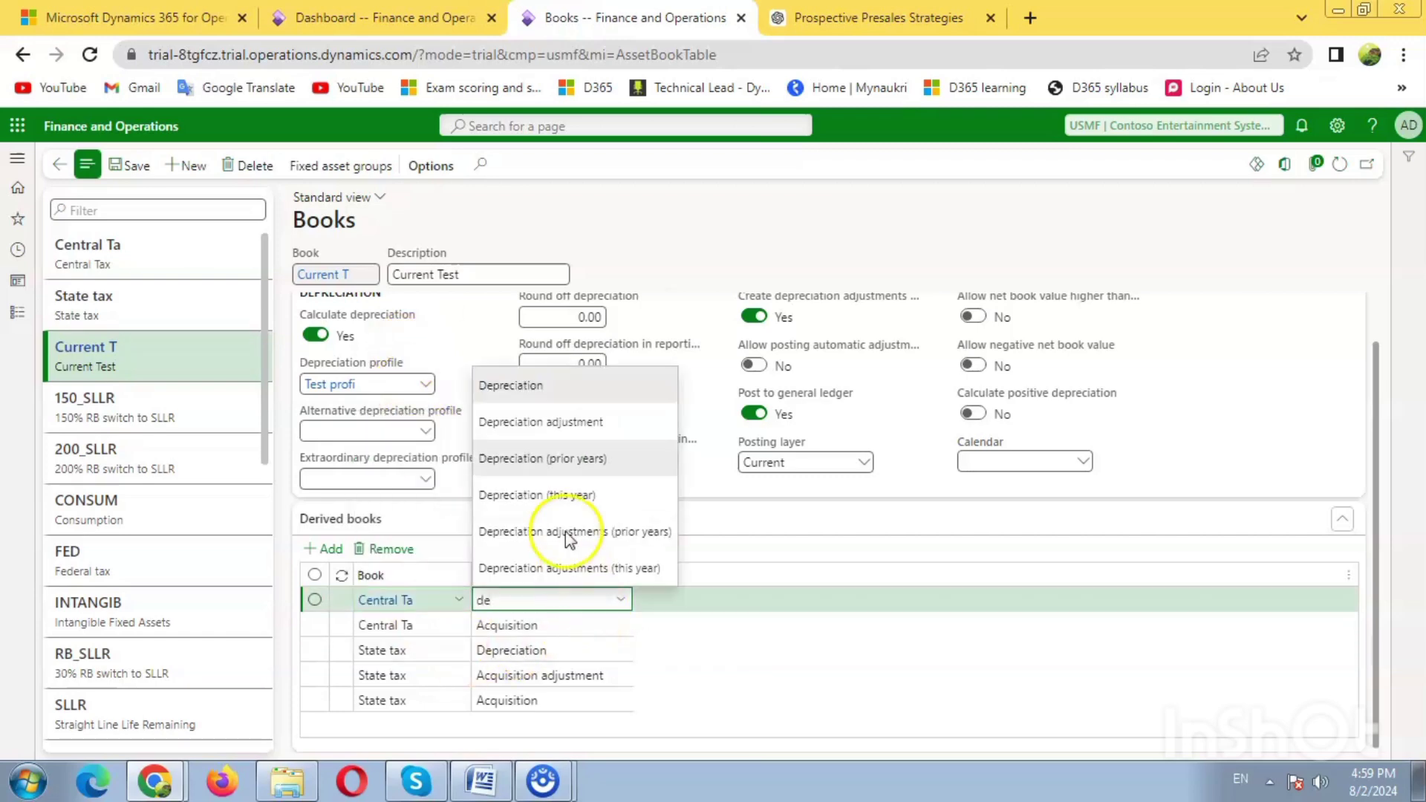
{"action": "left_click", "coordinate": [520, 386]}
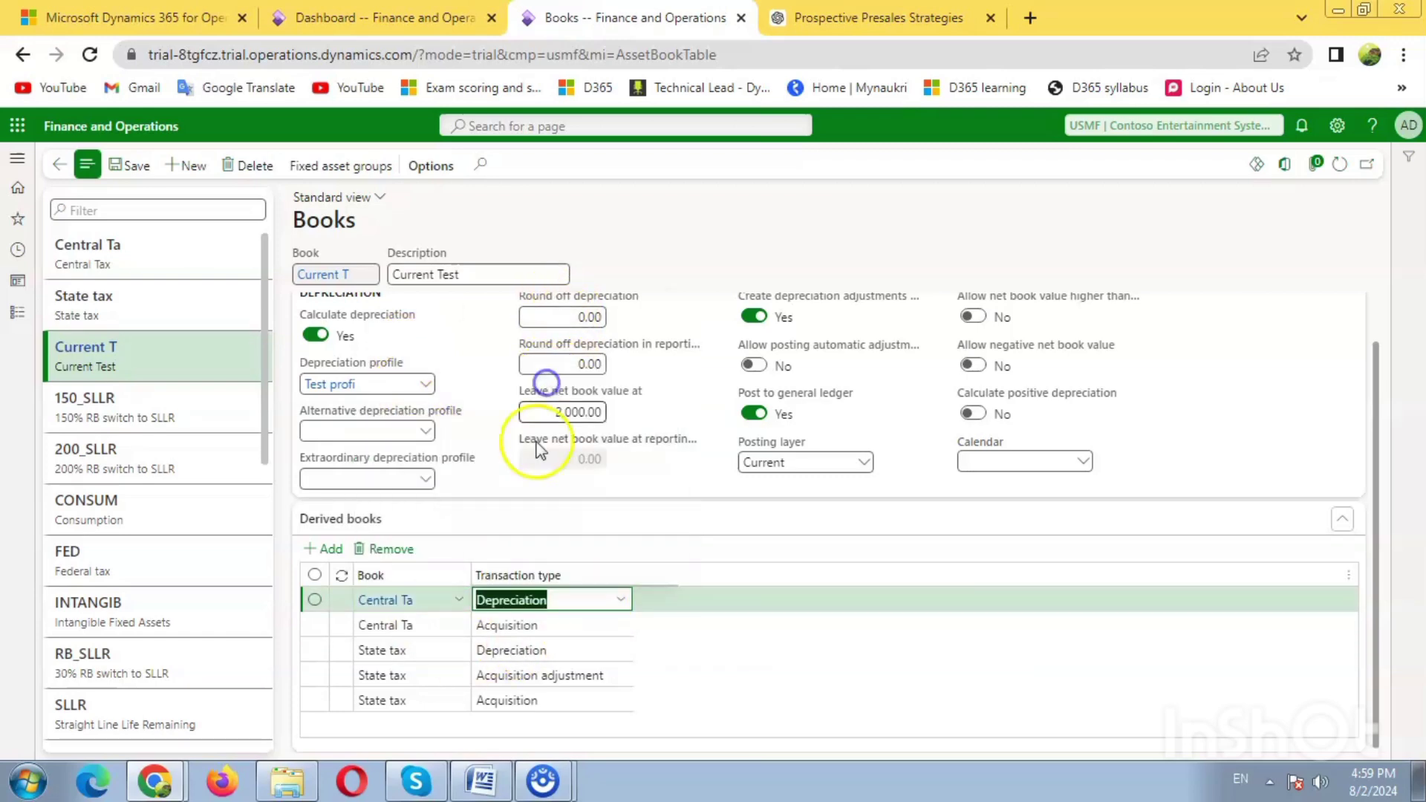
Add a third Central Ta derived book line with the Acquisition adjustment transaction type and save the Current T book
{"action": "left_click", "coordinate": [332, 548]}
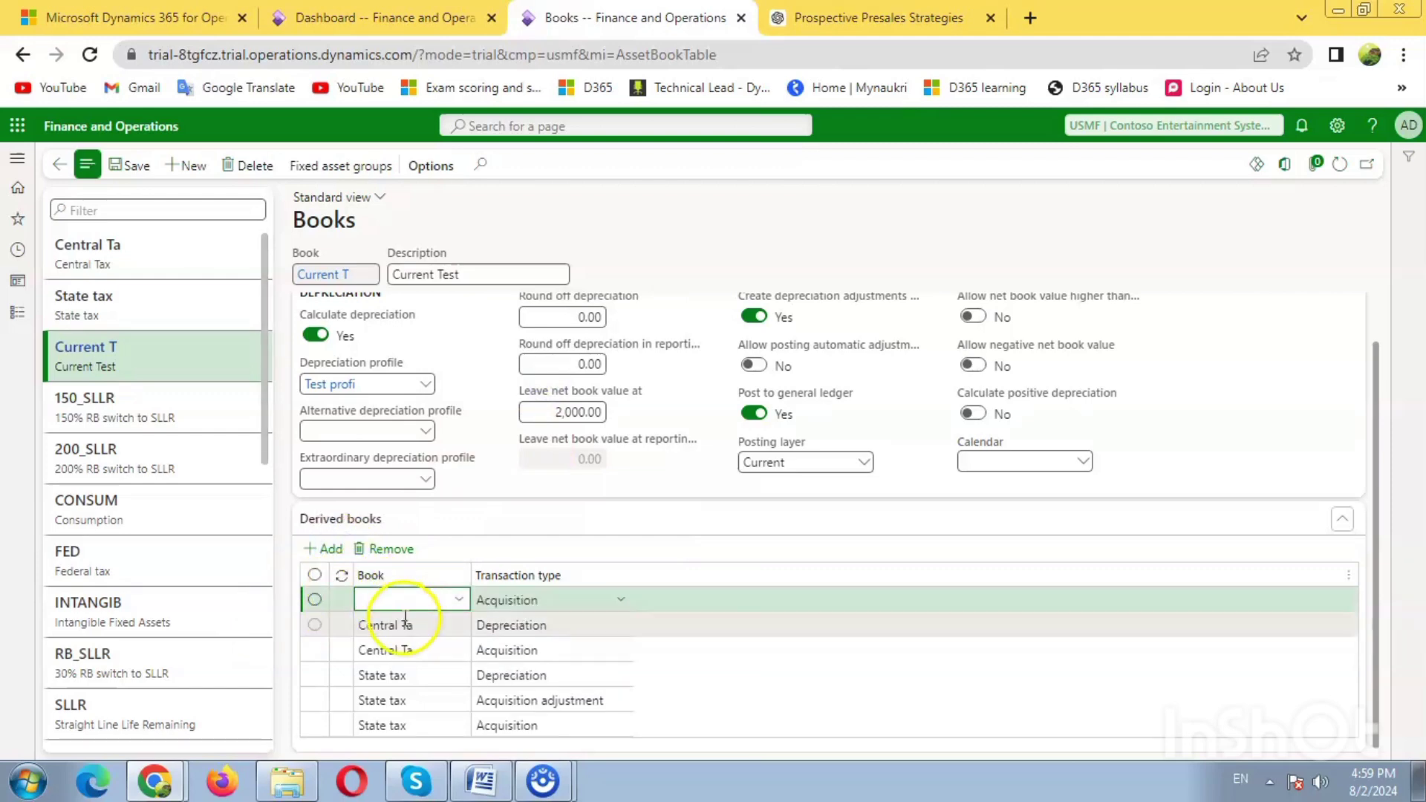
{"action": "type", "text": "cen"}
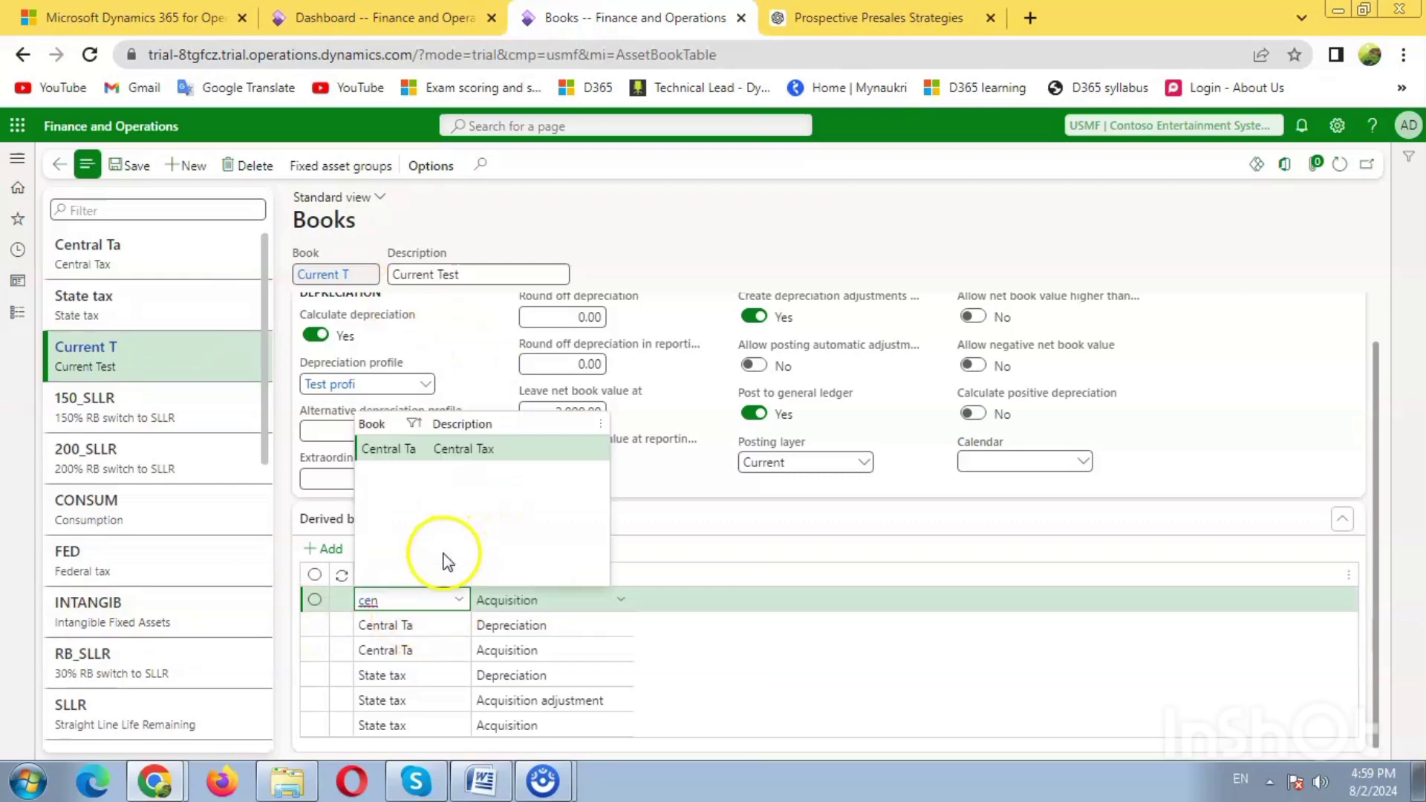
{"action": "left_click", "coordinate": [493, 451]}
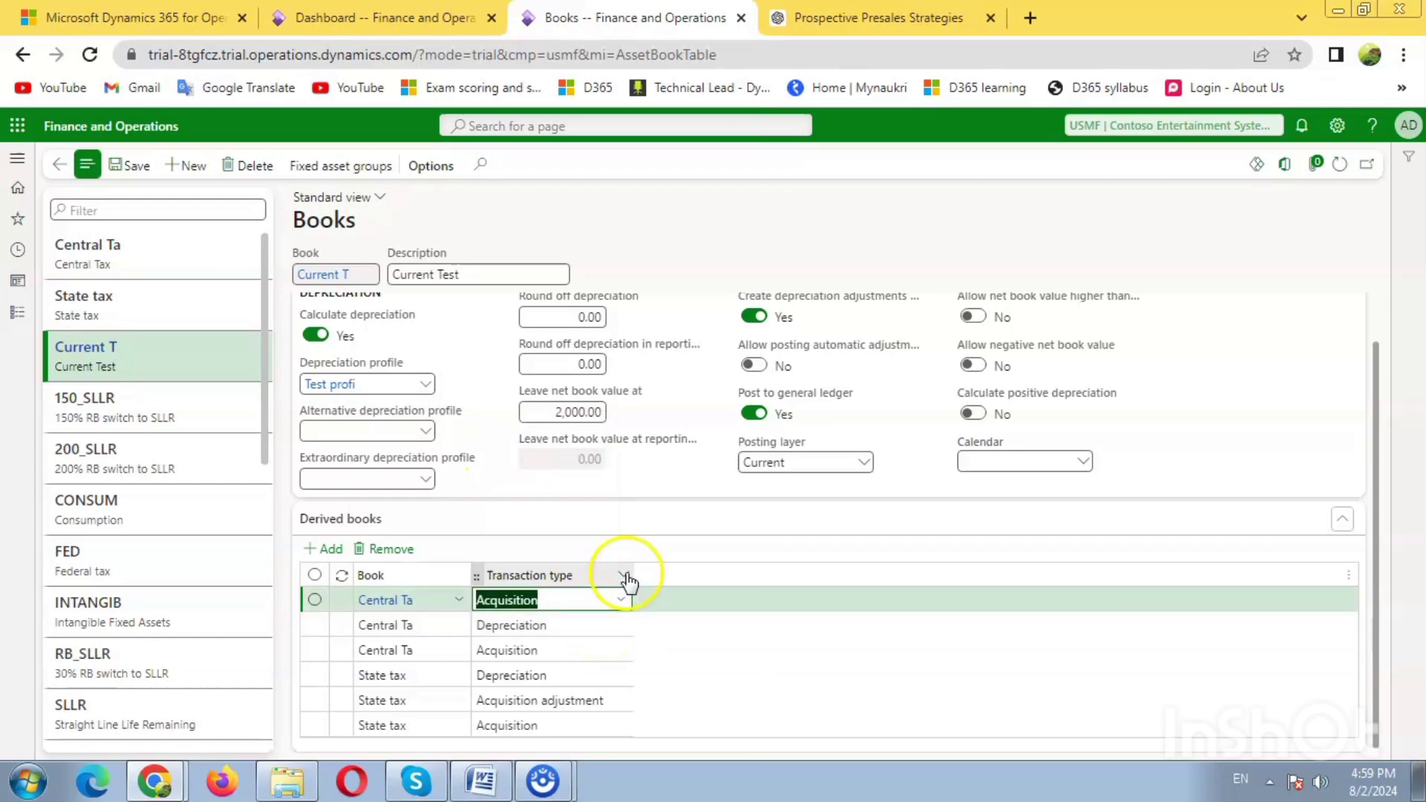
{"action": "left_click", "coordinate": [620, 600]}
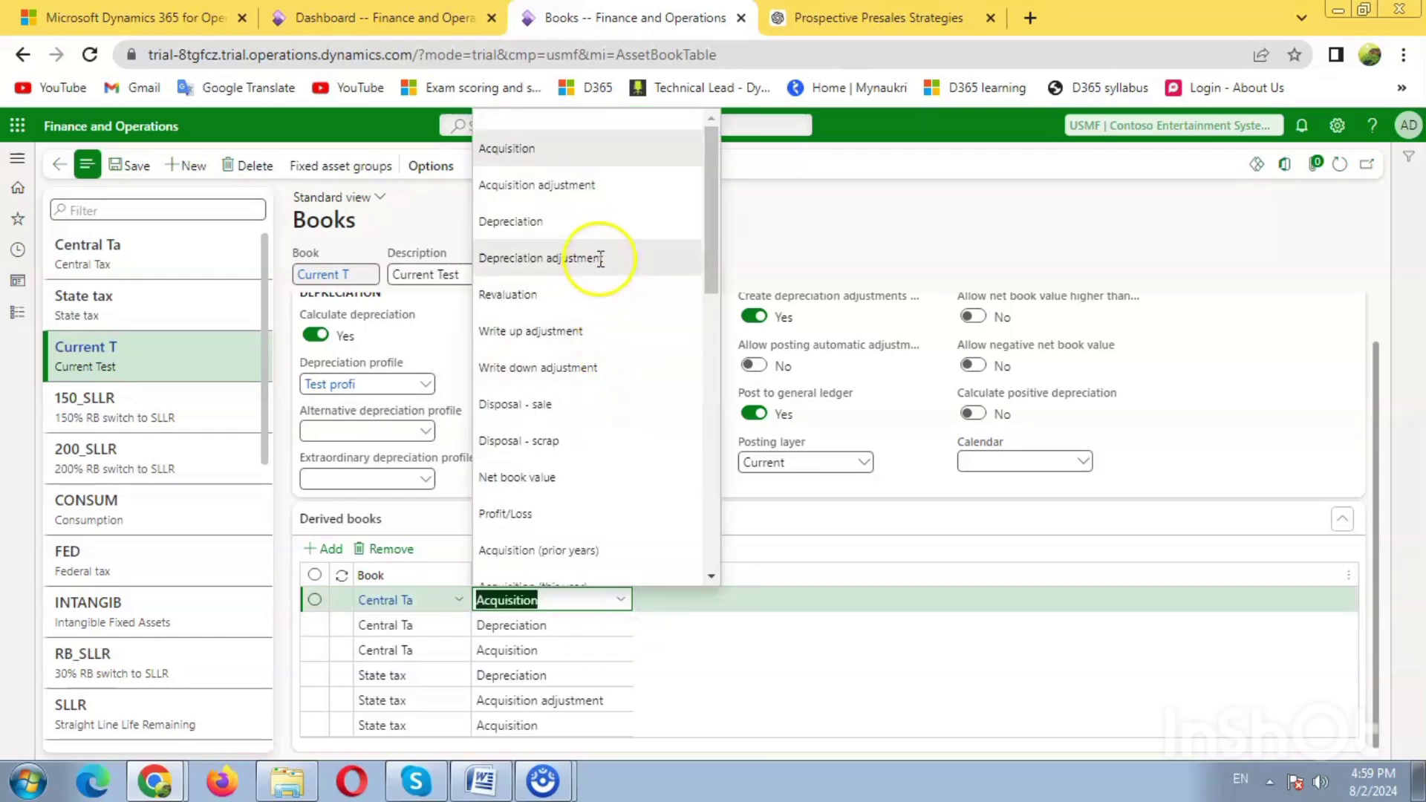
{"action": "left_click", "coordinate": [614, 189]}
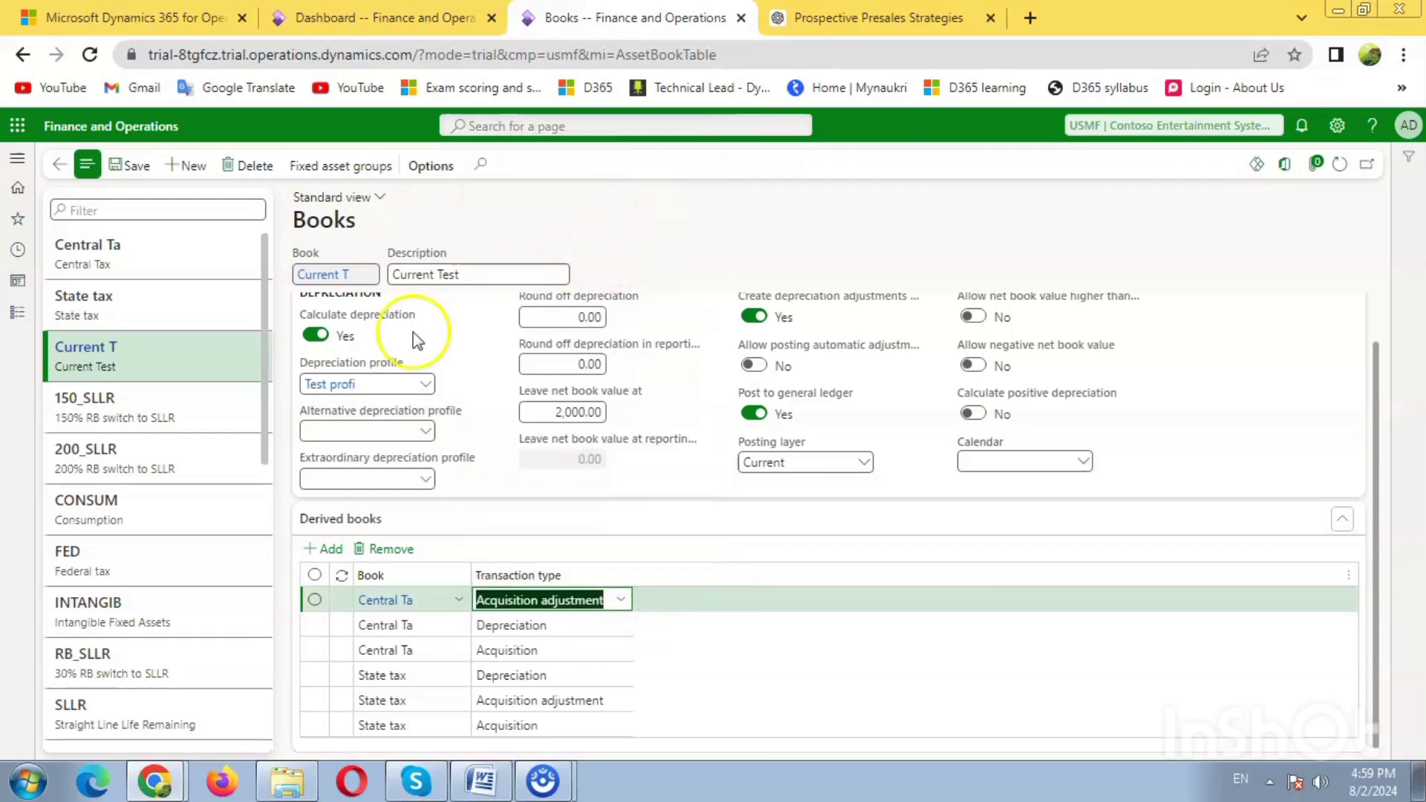
{"action": "left_click", "coordinate": [124, 685]}
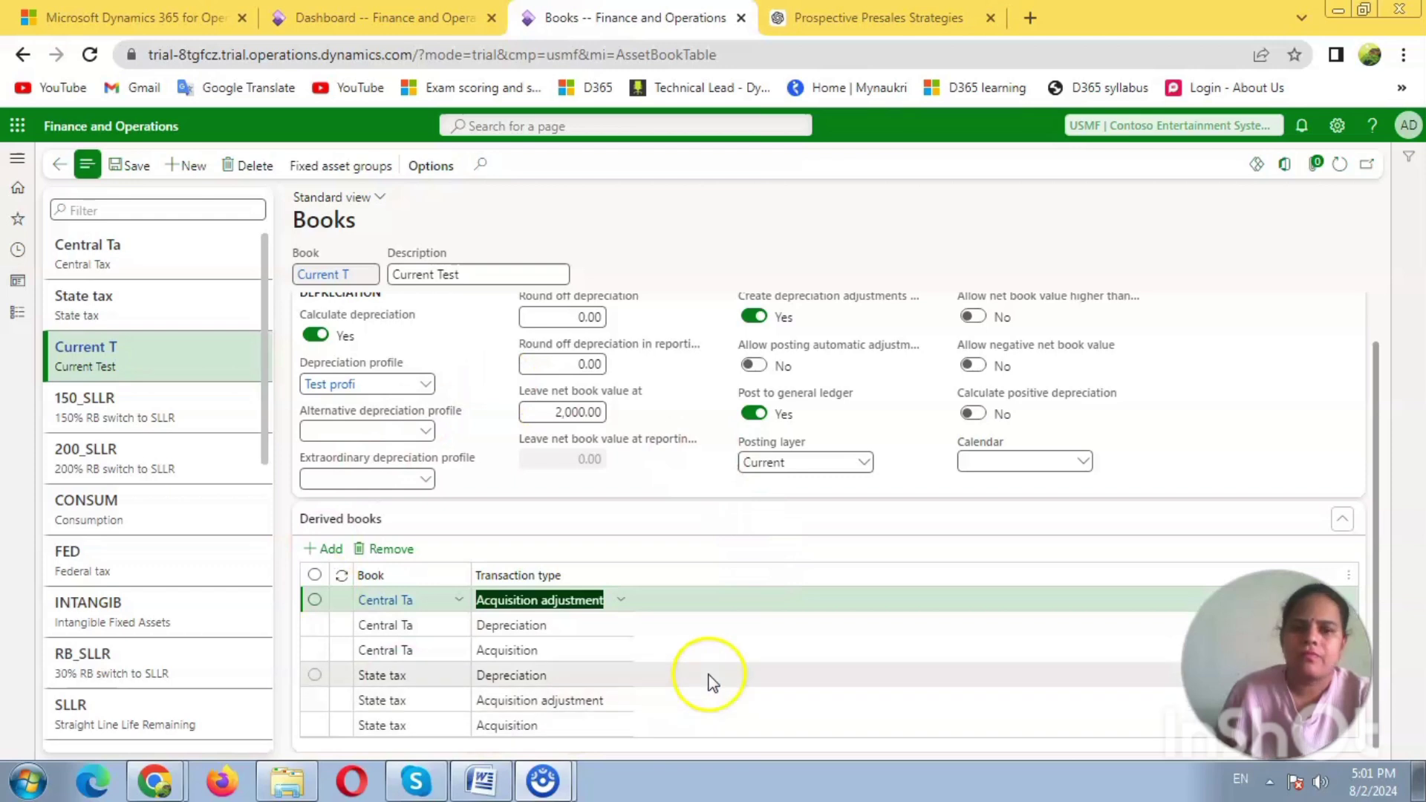
{"action": "left_click", "coordinate": [137, 168]}
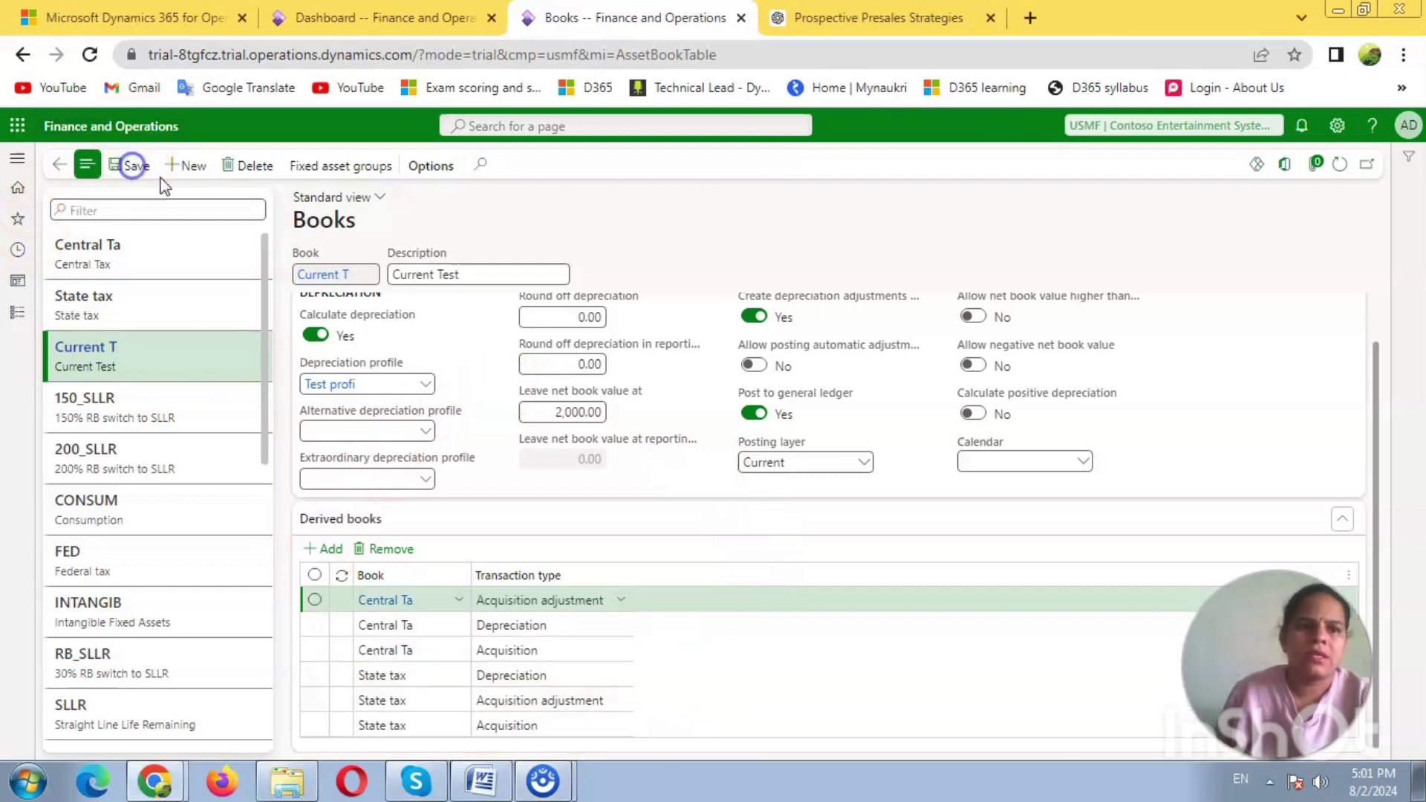